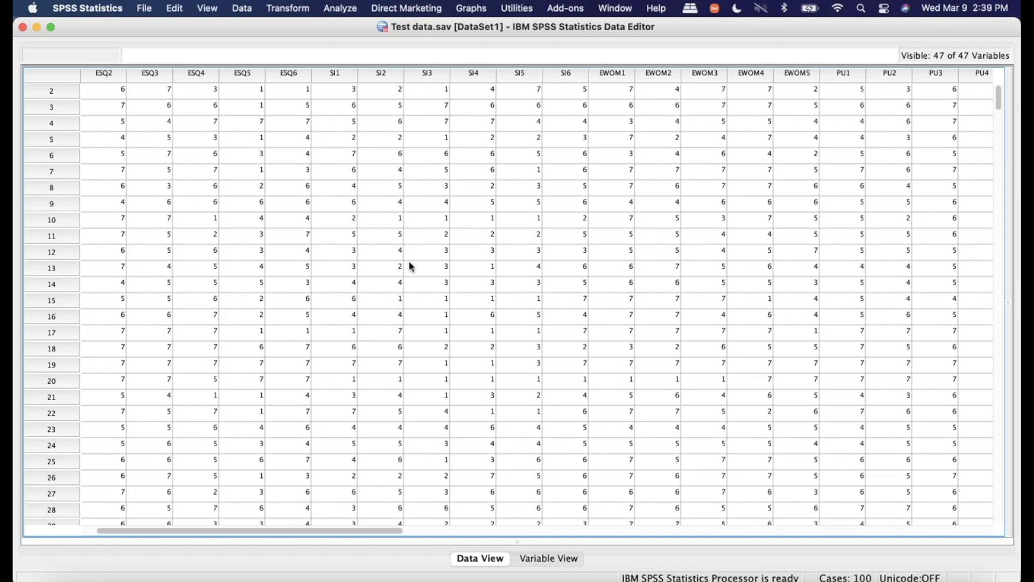
Compare the case data with the variable definitions and select the ESQ1 variable name
click(549, 560)
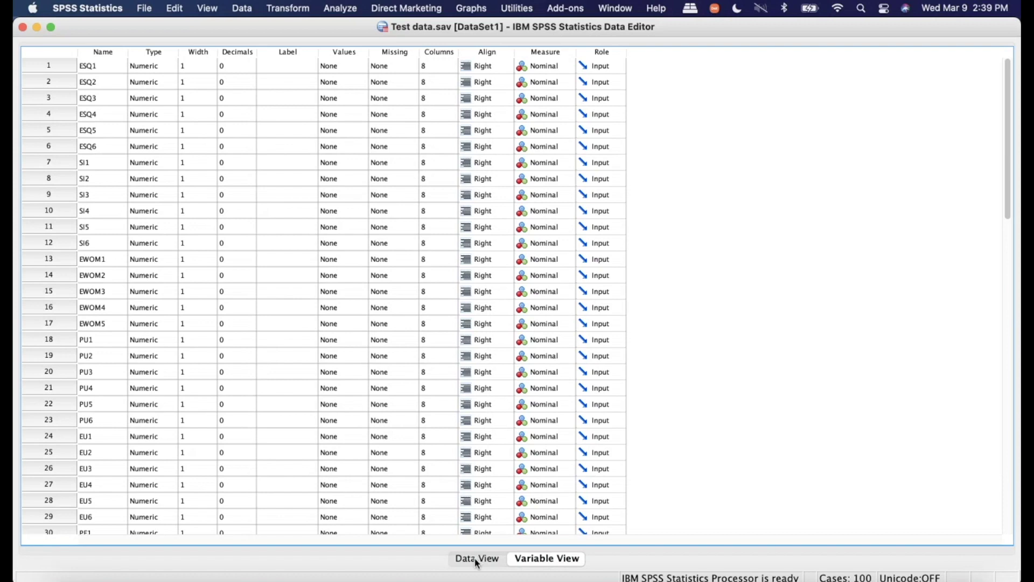
click(504, 559)
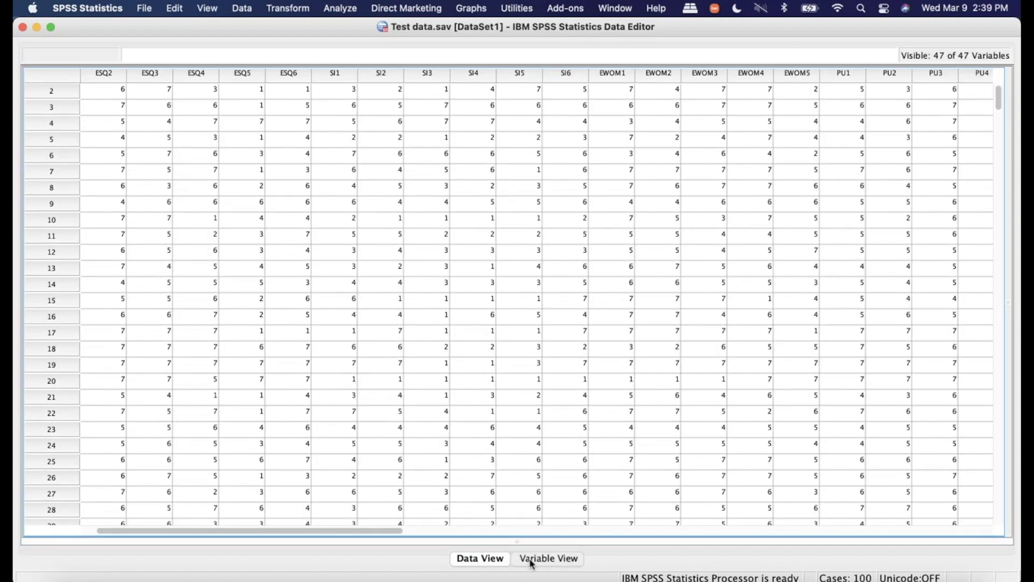
click(532, 561)
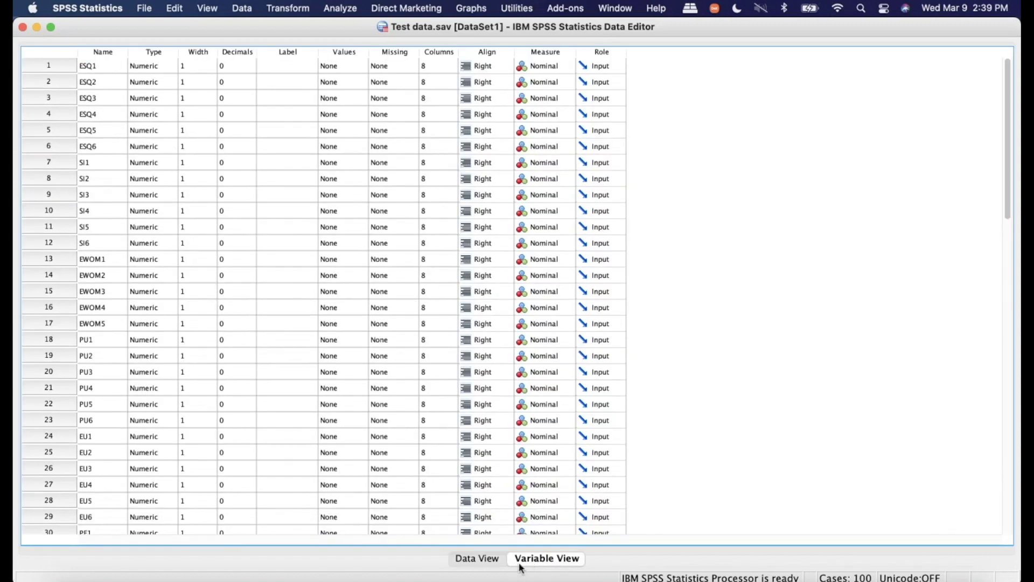
click(491, 563)
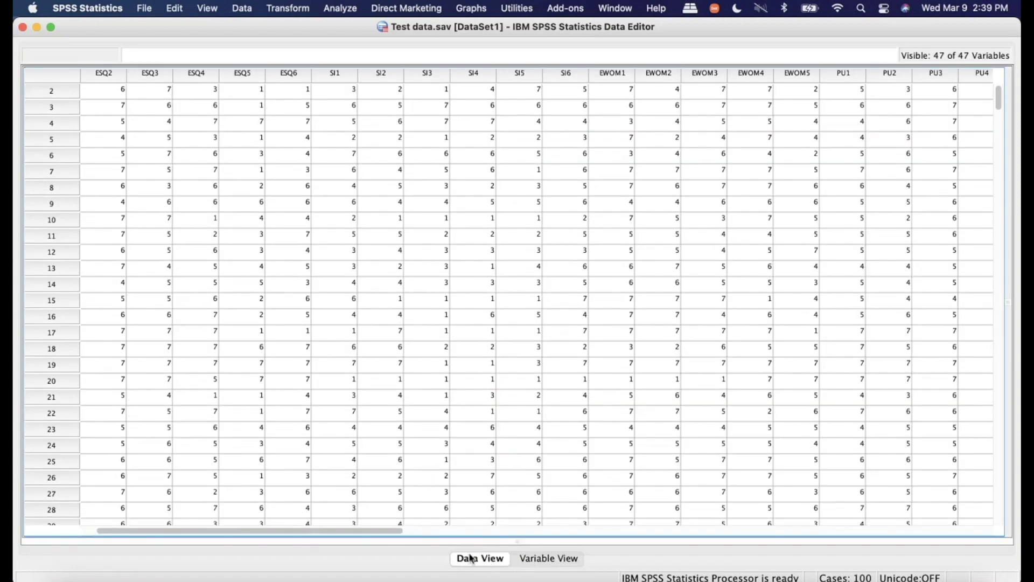
click(542, 561)
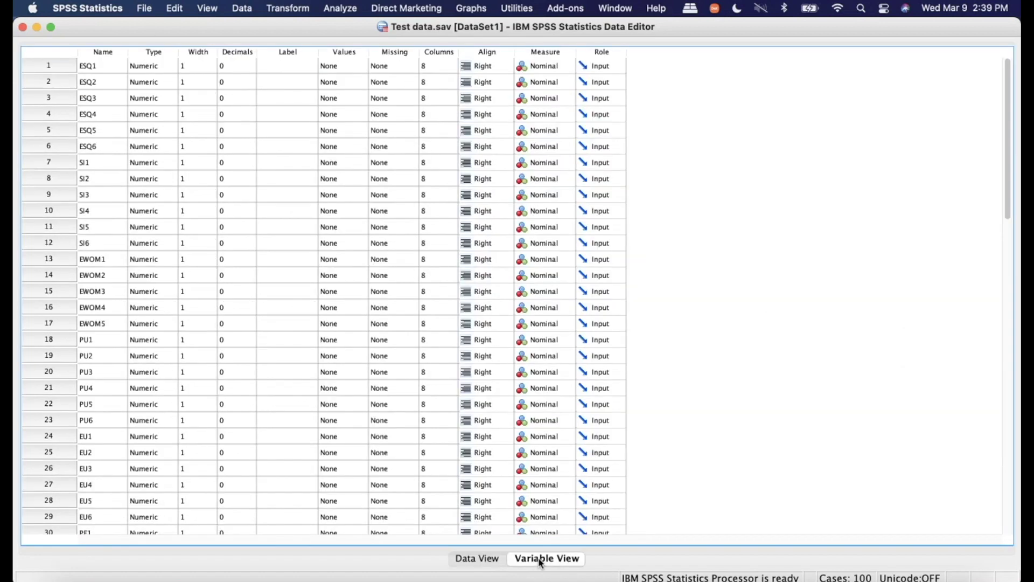
click(87, 69)
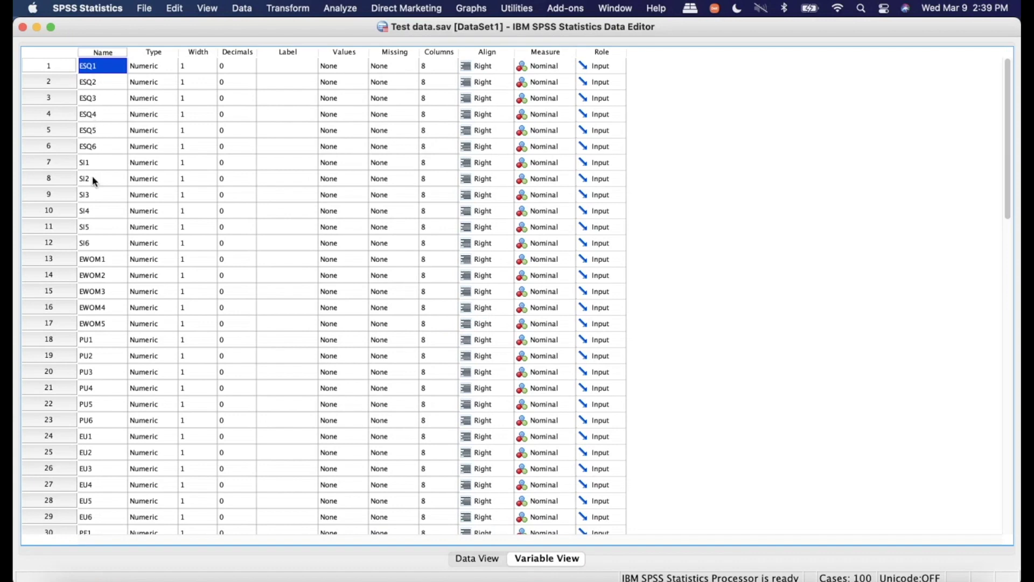
Look across all variable columns in the case data and return to the first column, ESQ1
click(476, 560)
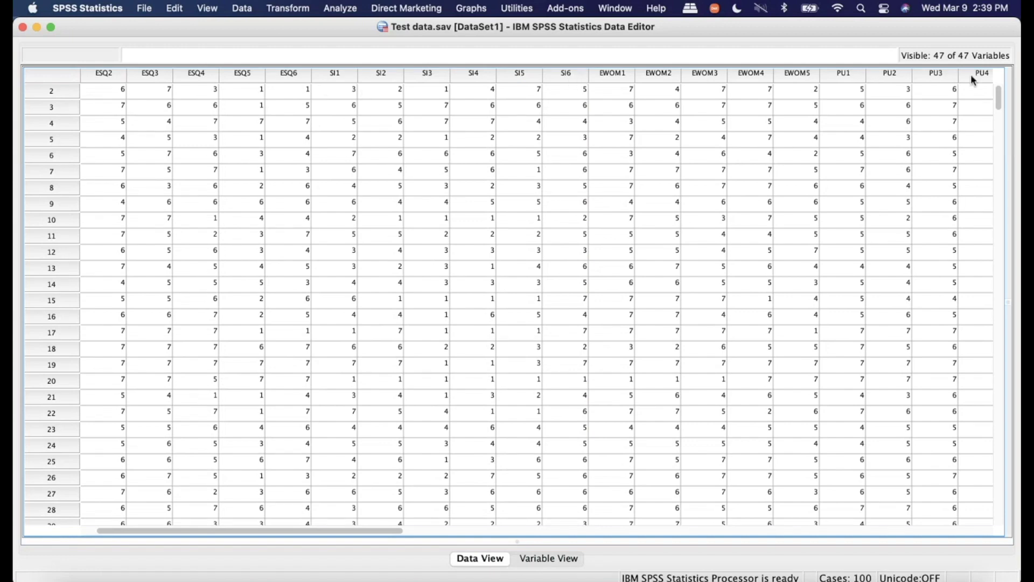
scroll(971, 73, right, 15)
scroll(469, 93, left, 15)
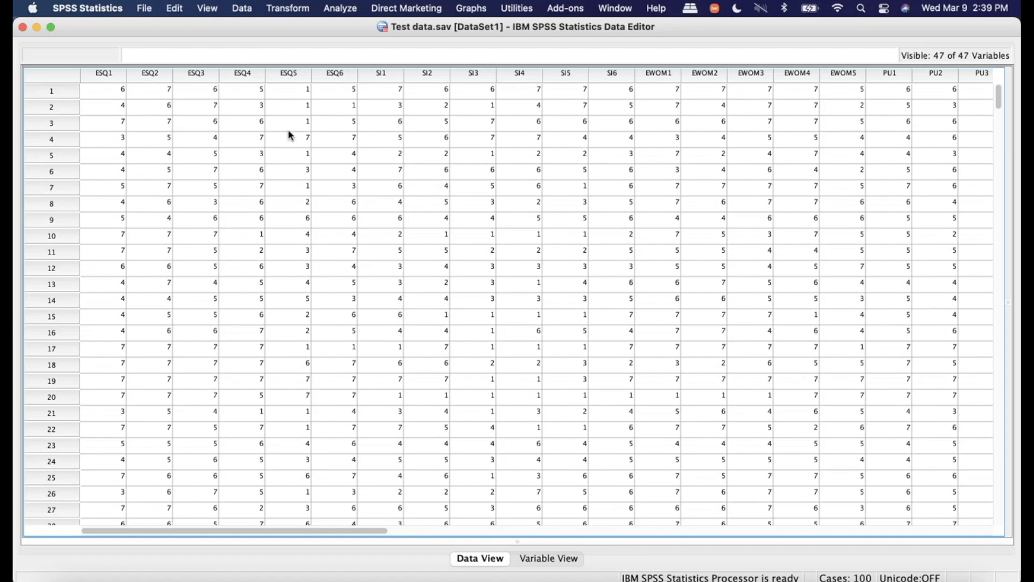
Browse for a data file to open and list the Excel (*.xls, *.xlsx, *.xlsm) files in the Downloads folder
click(144, 9)
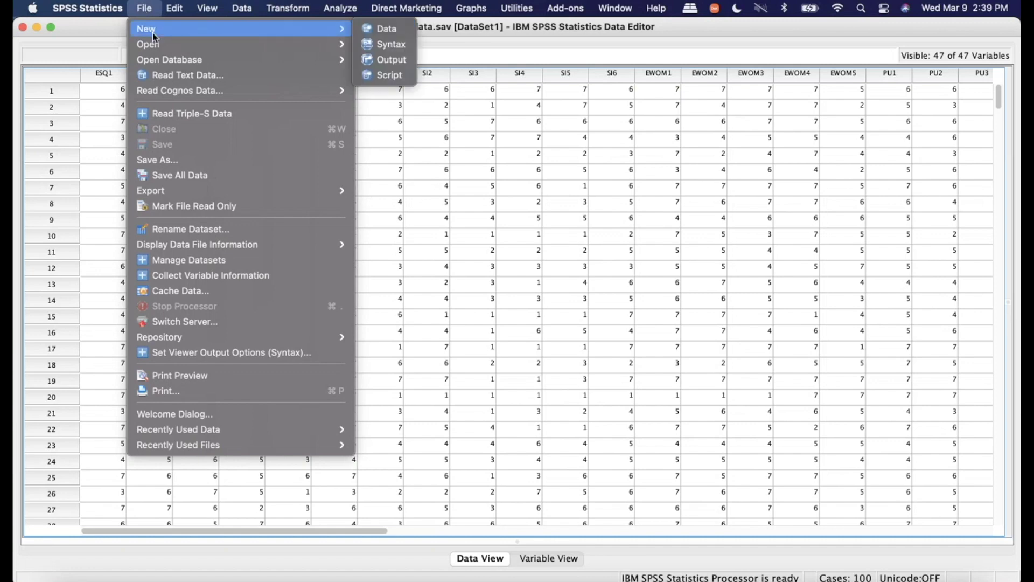
mouse_move(158, 44)
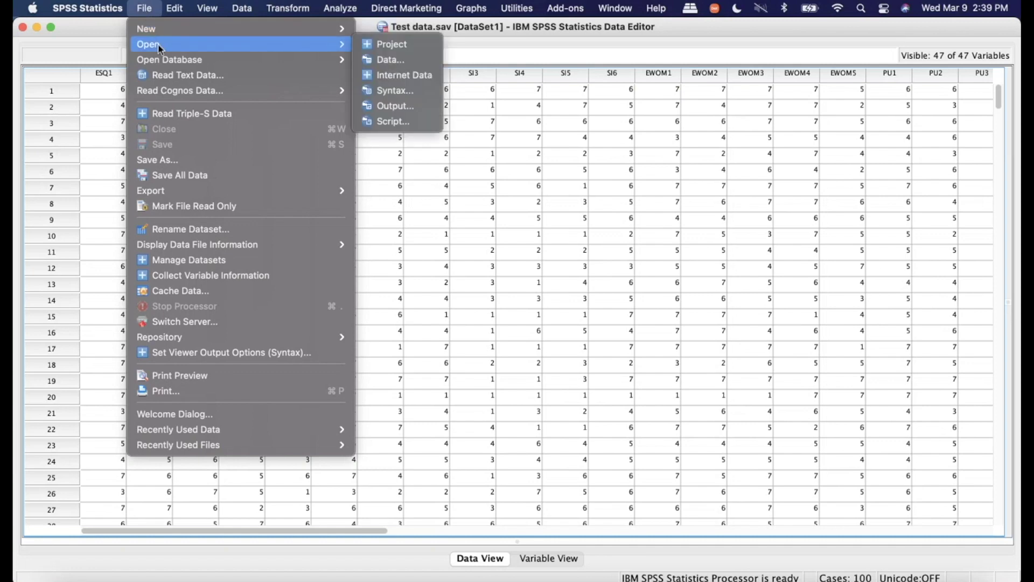
click(412, 64)
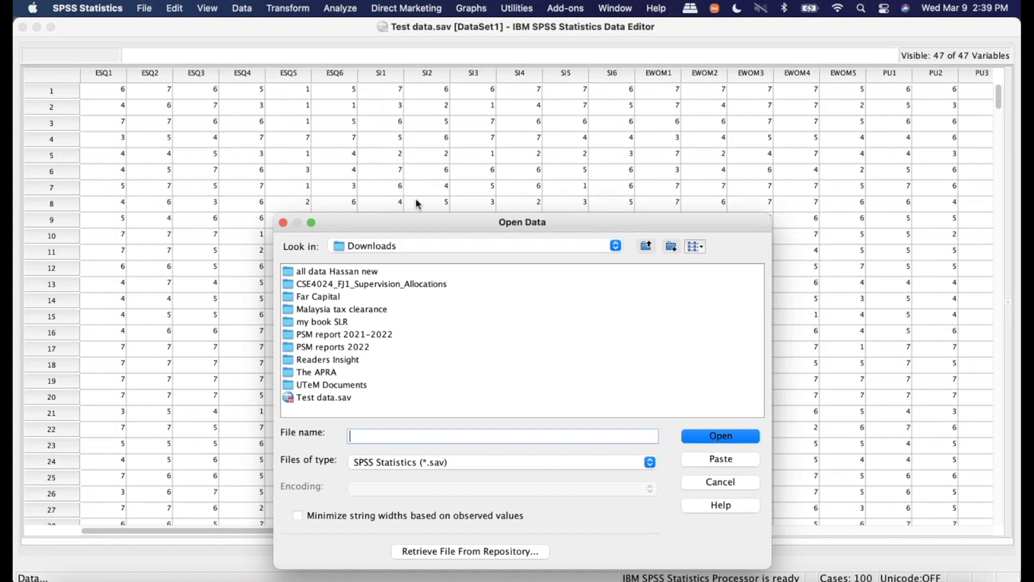
click(494, 464)
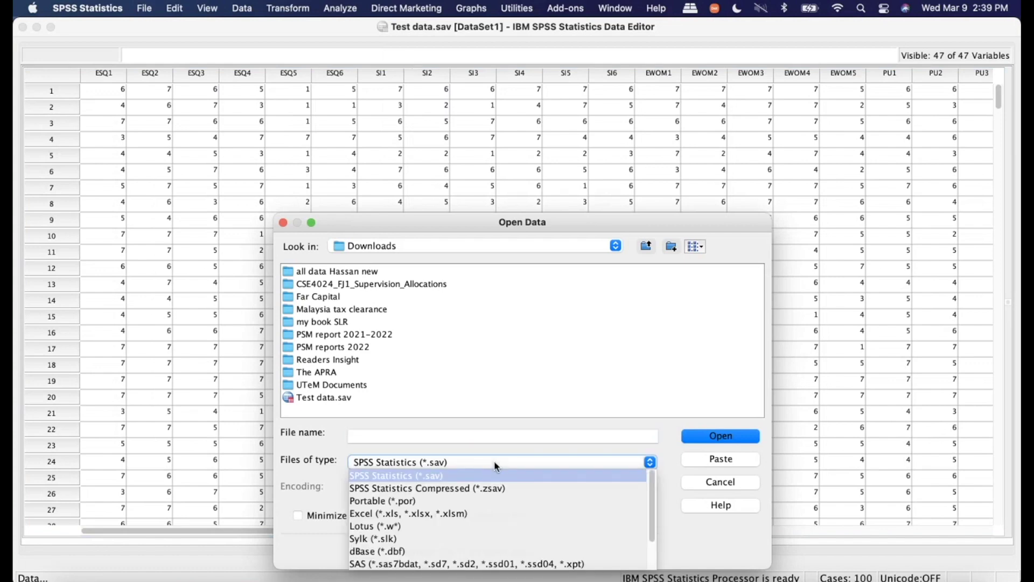
click(438, 231)
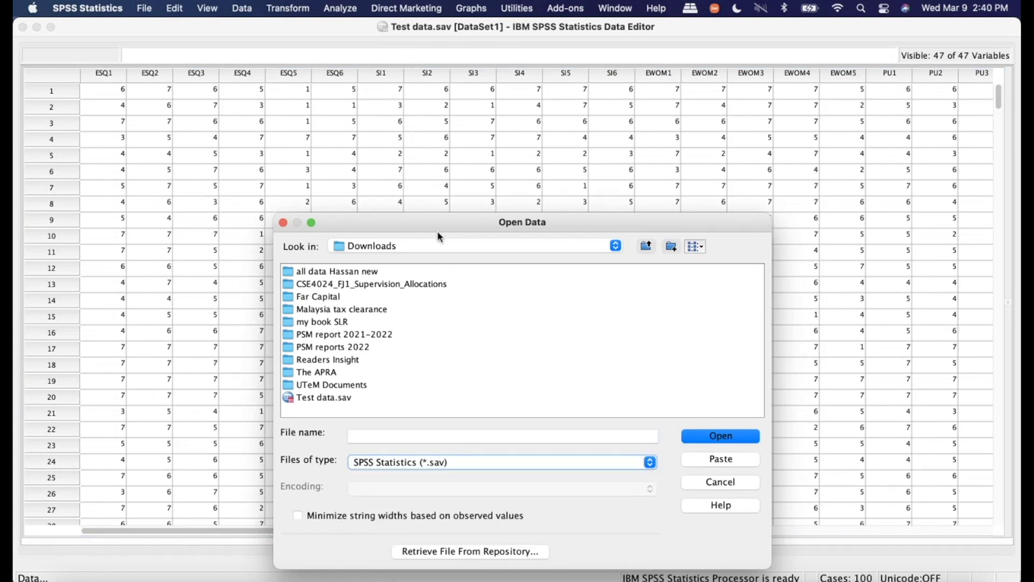
drag(470, 226, 429, 96)
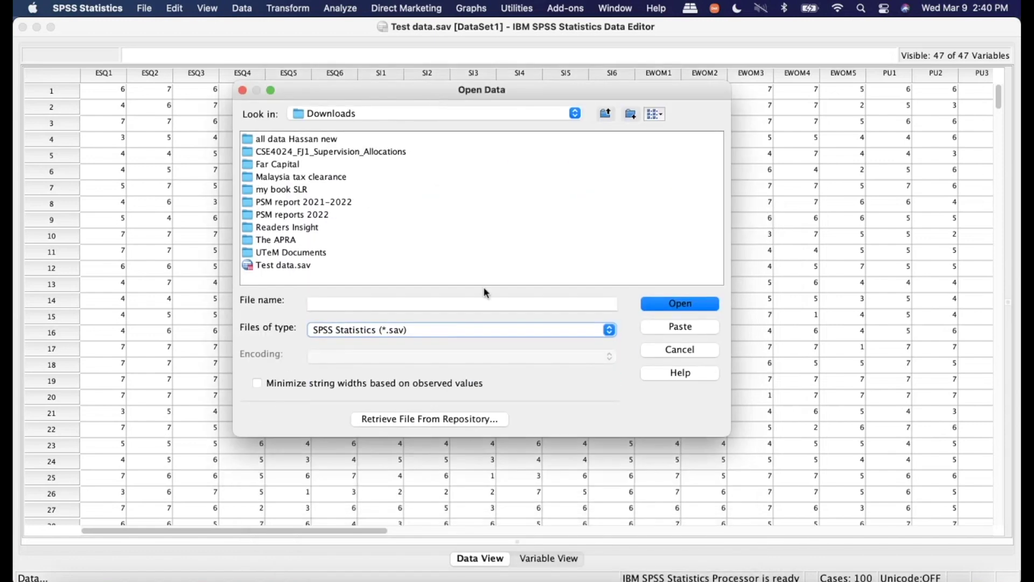
click(530, 332)
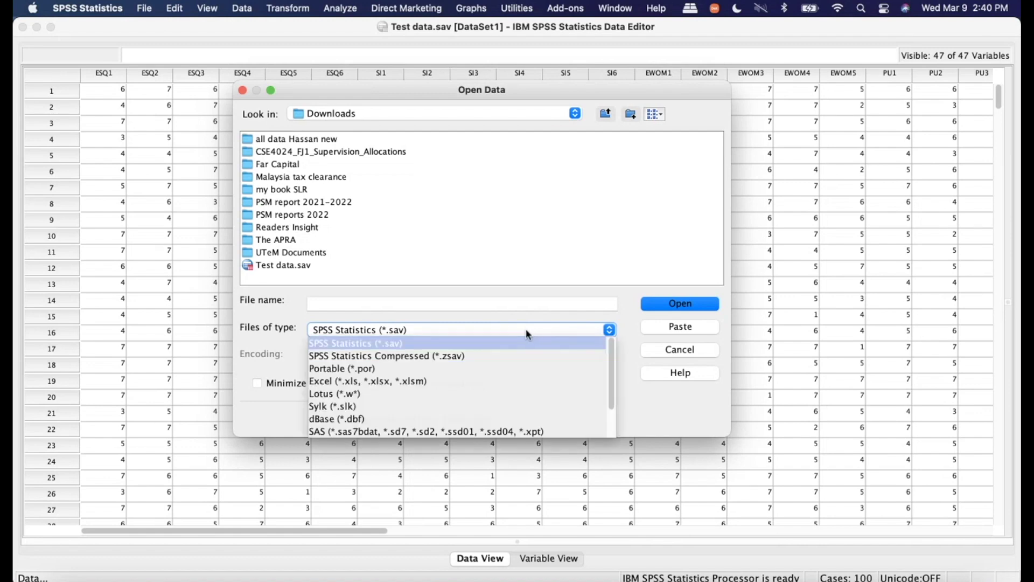
click(455, 379)
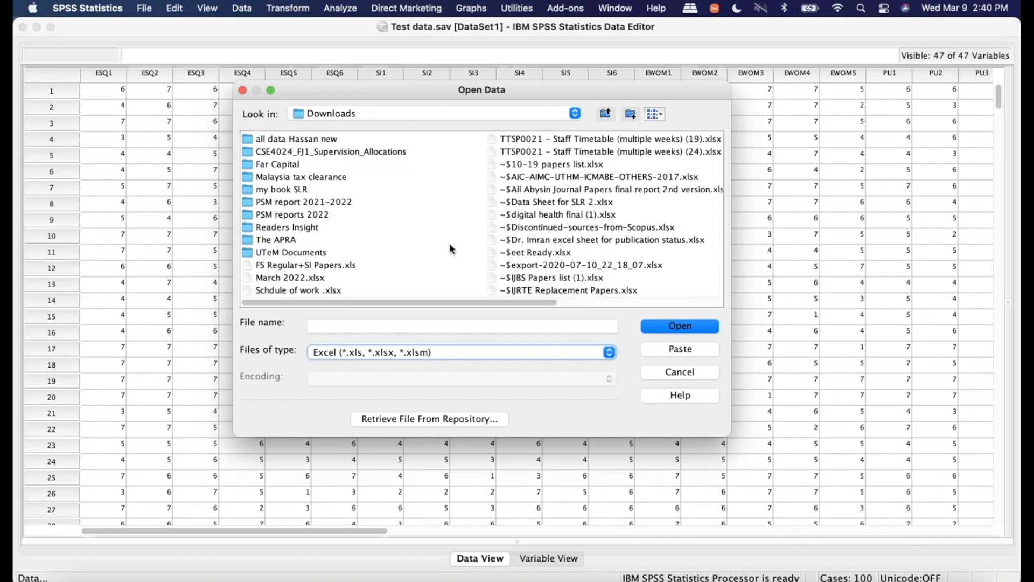
scroll(451, 248, right, 5)
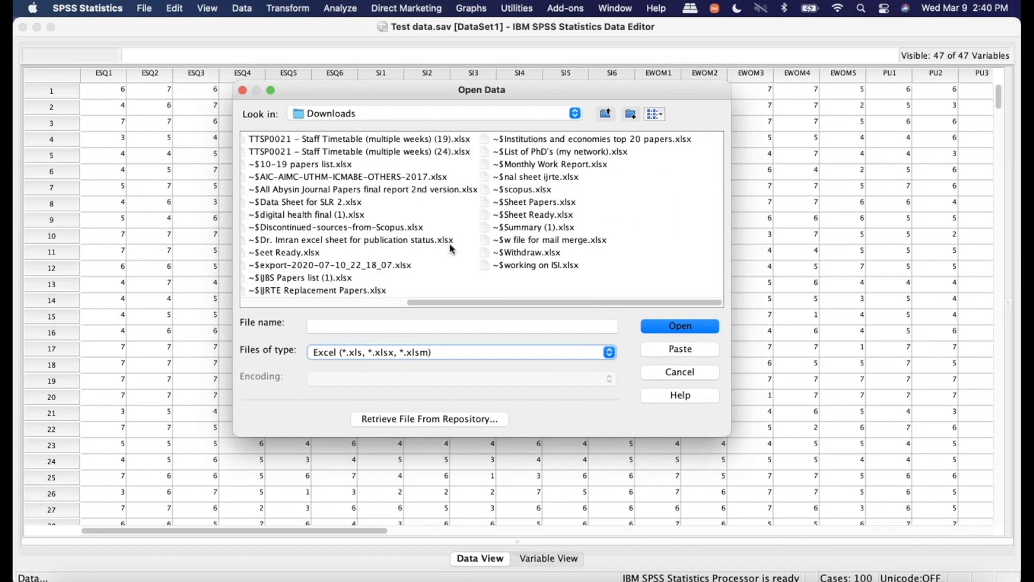
Try to open Test data.sav from Downloads with the file type set to SPSS Statistics (*.sav), and cancel the reopening
click(519, 350)
click(520, 349)
click(520, 349)
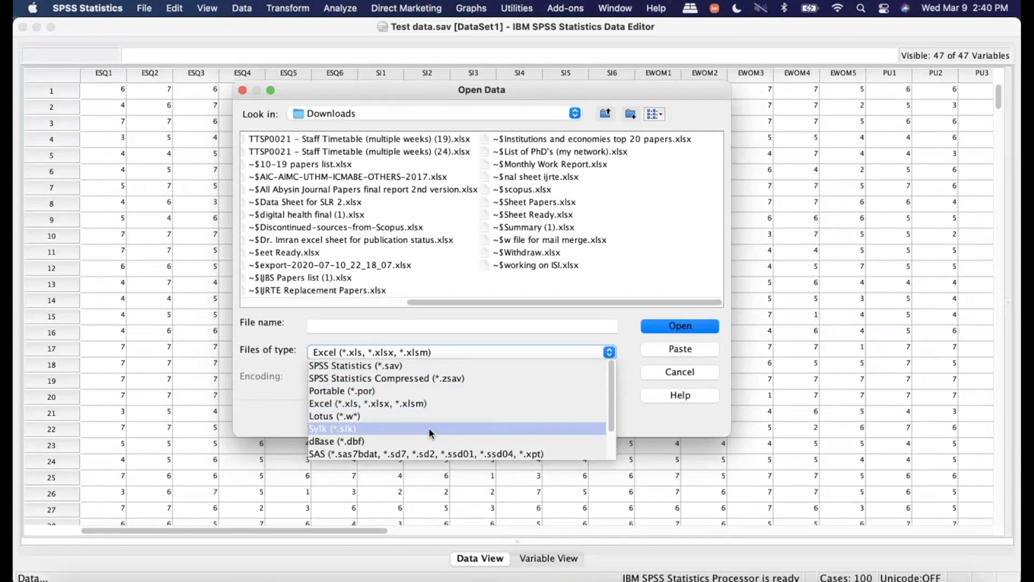
click(372, 366)
double_click(293, 267)
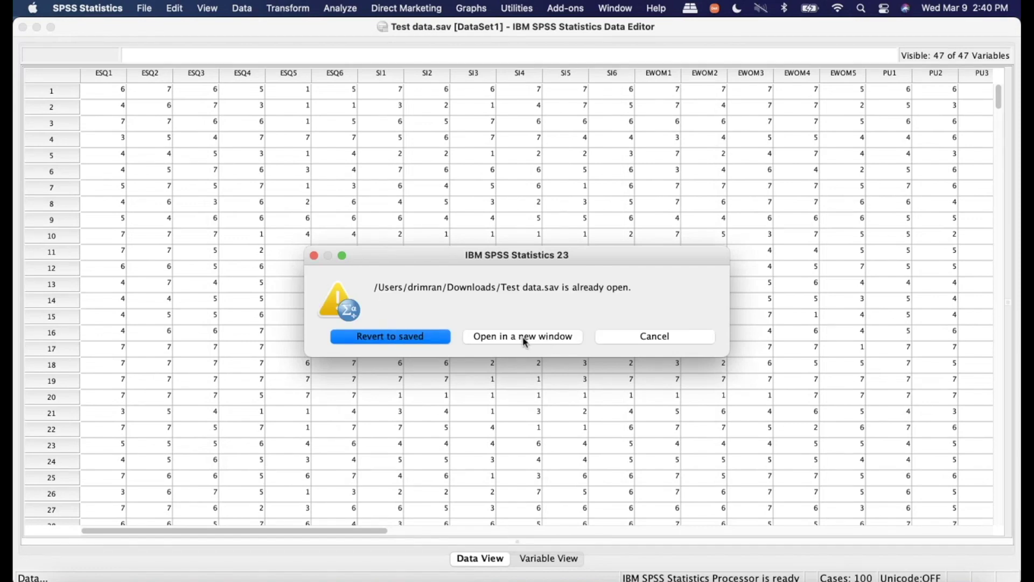
click(646, 337)
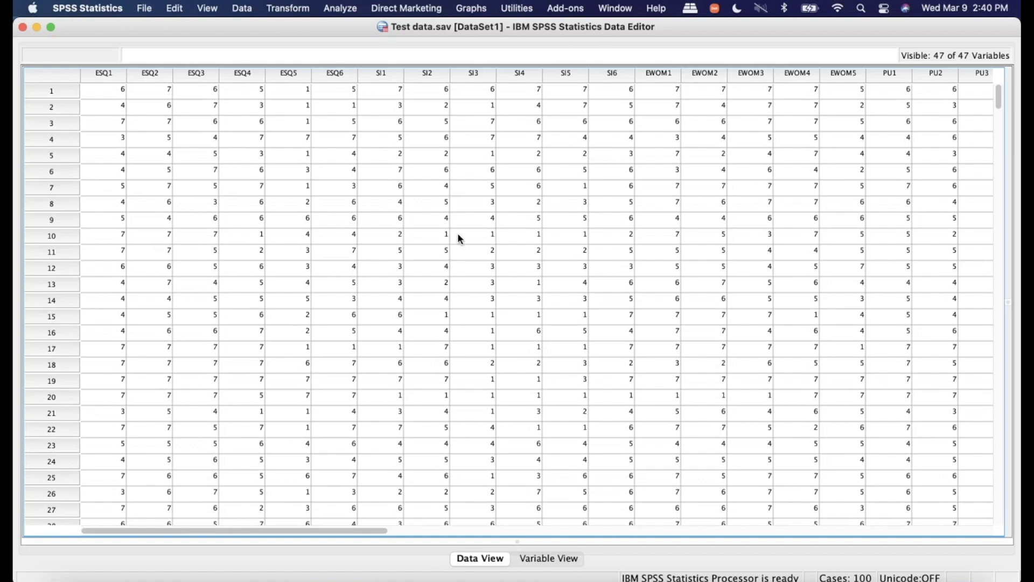
Highlight the item names SI1 to SI6 and EWOM1 to EWOM5 in turn in the variable definitions
click(569, 95)
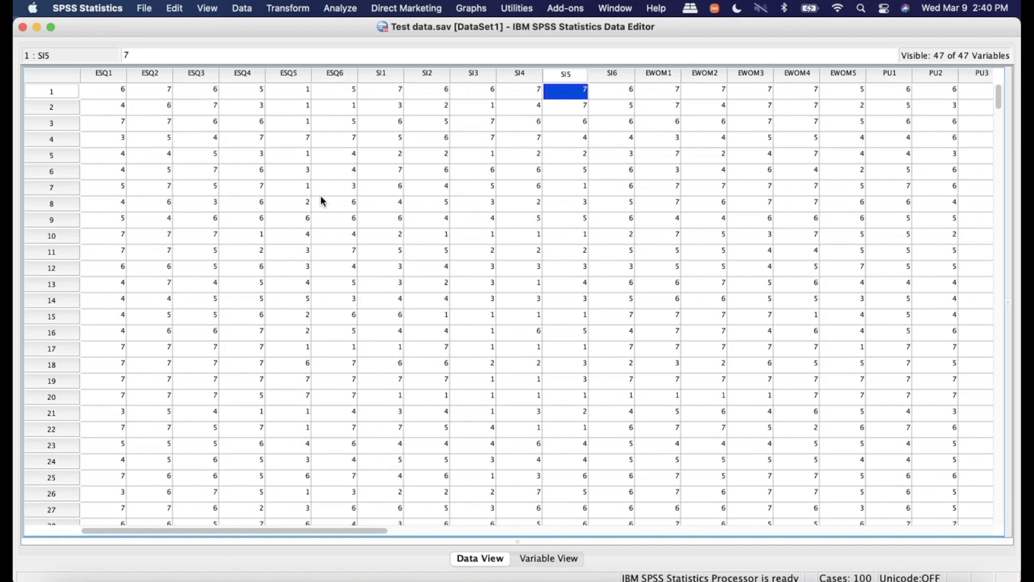
click(533, 563)
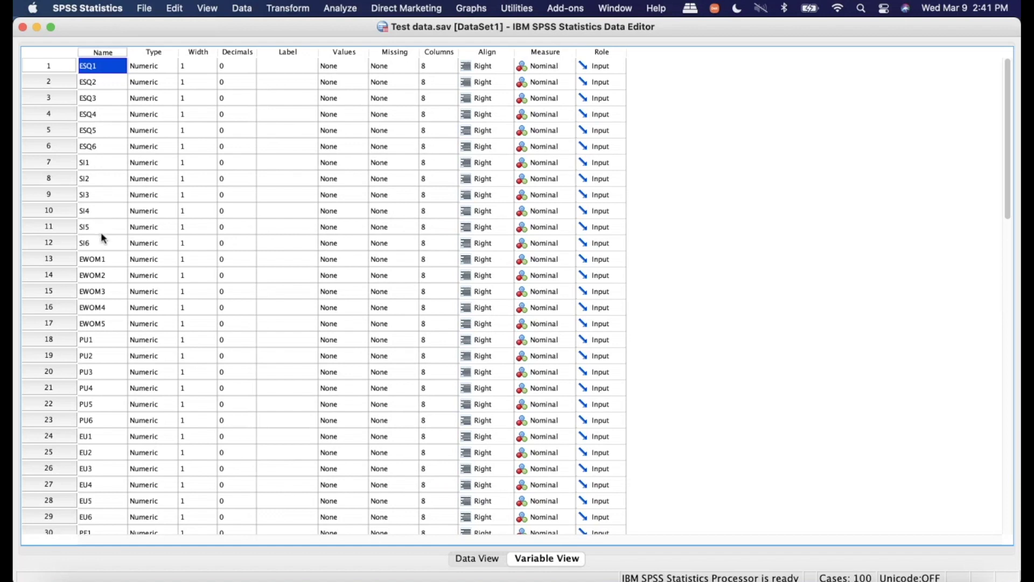
click(103, 166)
drag(99, 216, 97, 242)
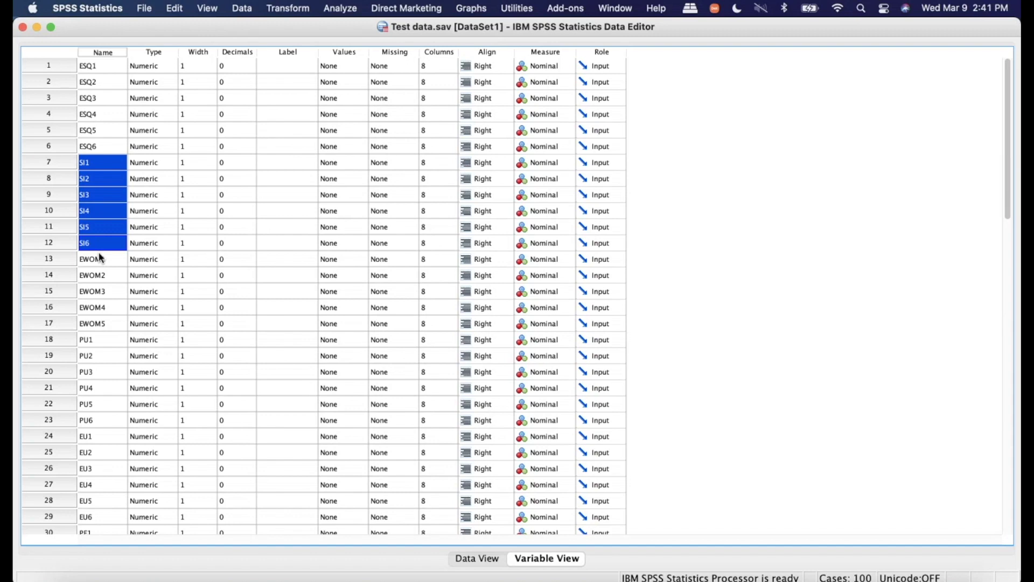
drag(87, 264, 90, 321)
Highlight the PU, EU, PE, TRUST and RI item groups in turn in the variable list, and return to its beginning
scroll(89, 318, down, 10)
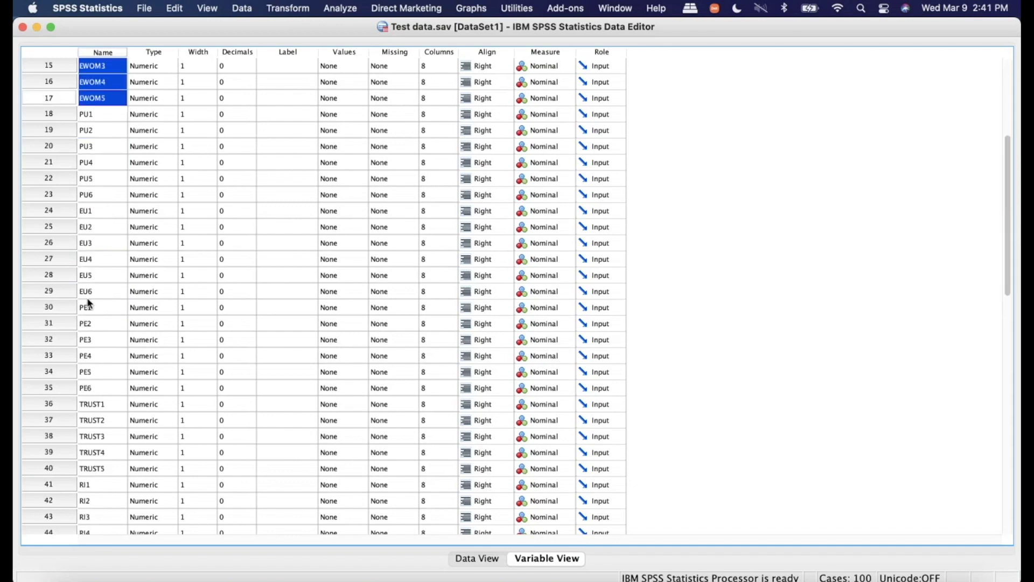
drag(99, 116, 89, 389)
click(93, 211)
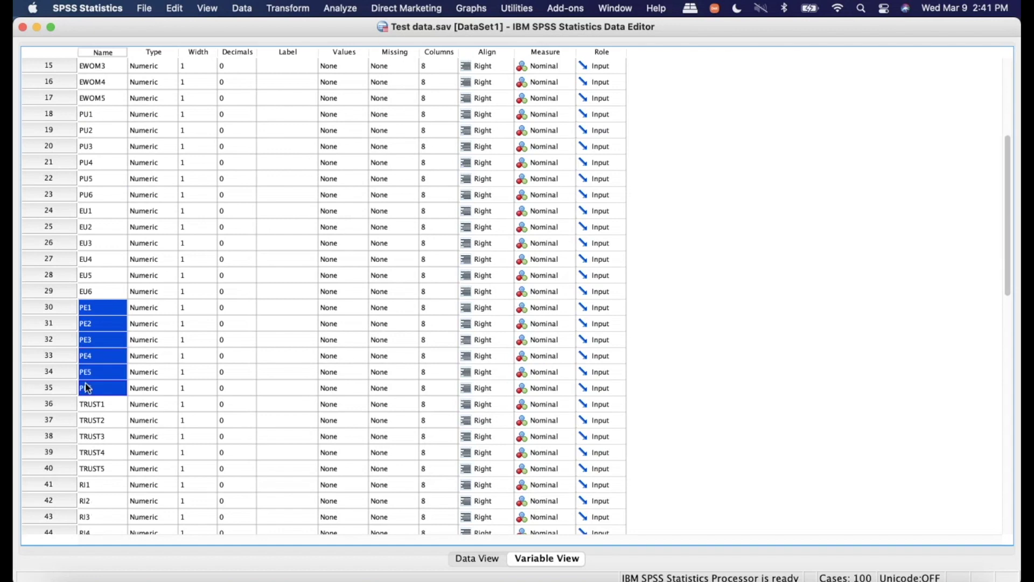
drag(104, 401, 102, 463)
scroll(102, 467, down, 5)
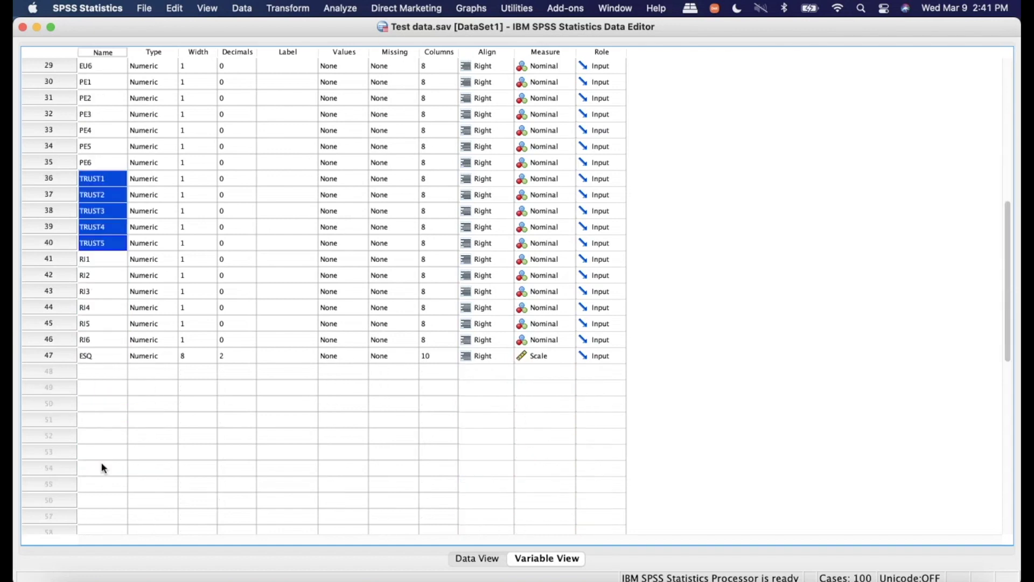
drag(105, 244, 106, 322)
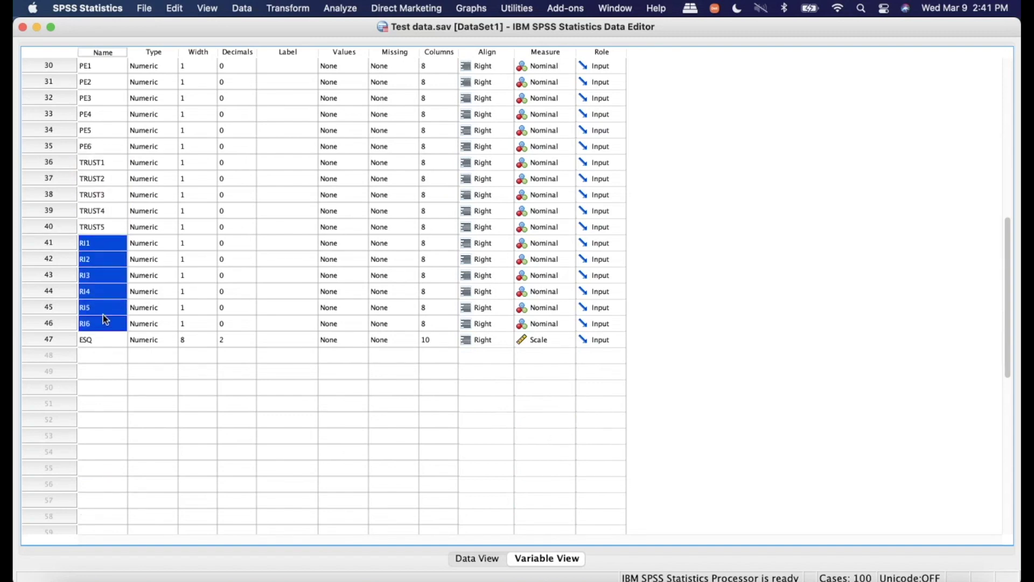
scroll(105, 319, up, 10)
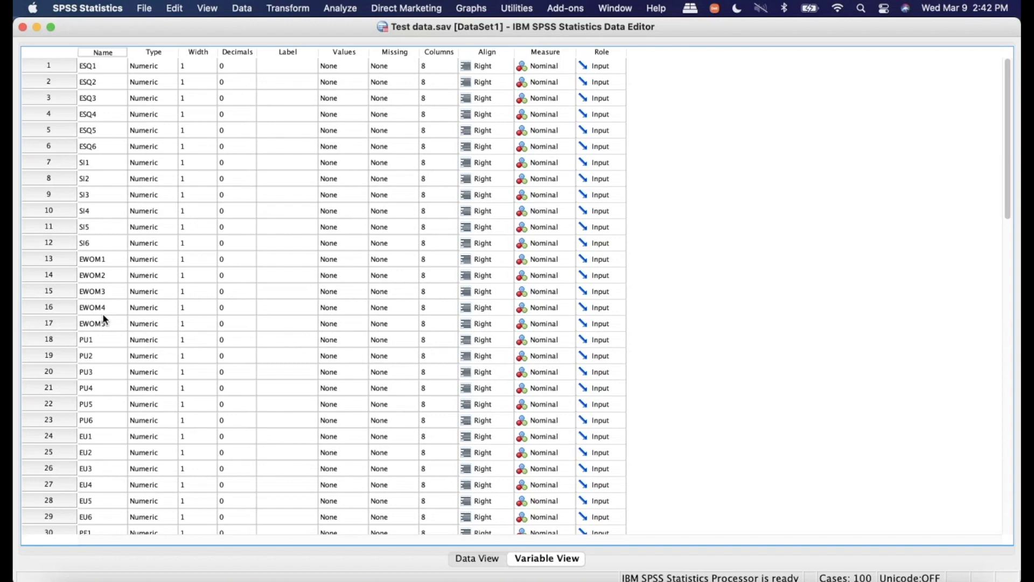
Return to the case data and highlight the first three case rows one after another
click(477, 559)
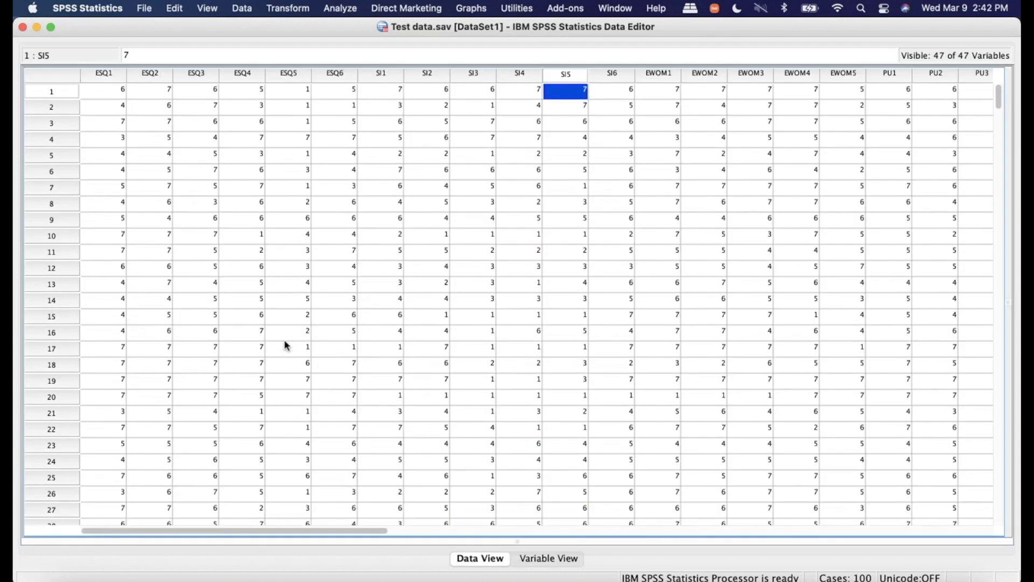
click(100, 89)
click(46, 93)
click(46, 108)
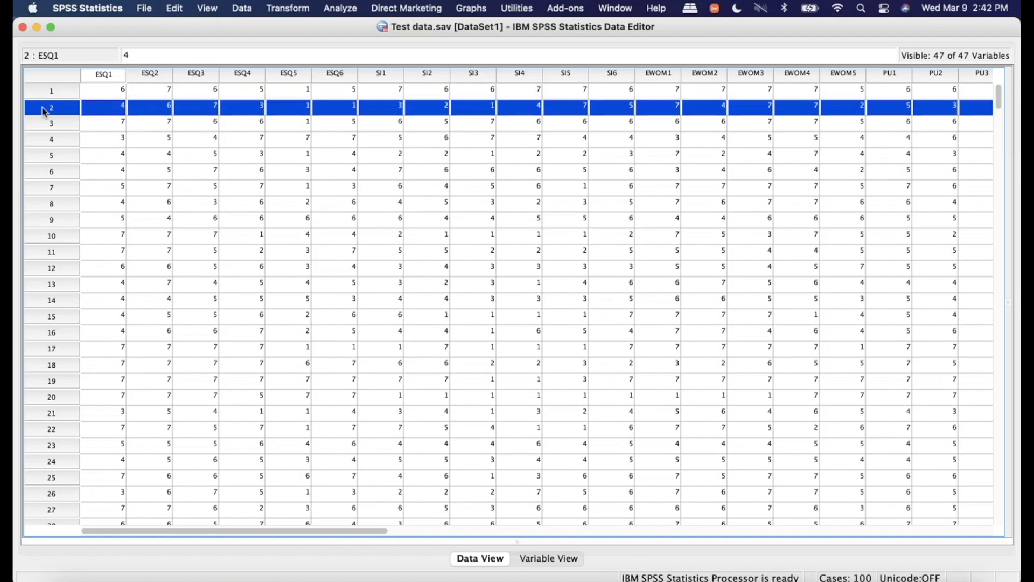
click(47, 124)
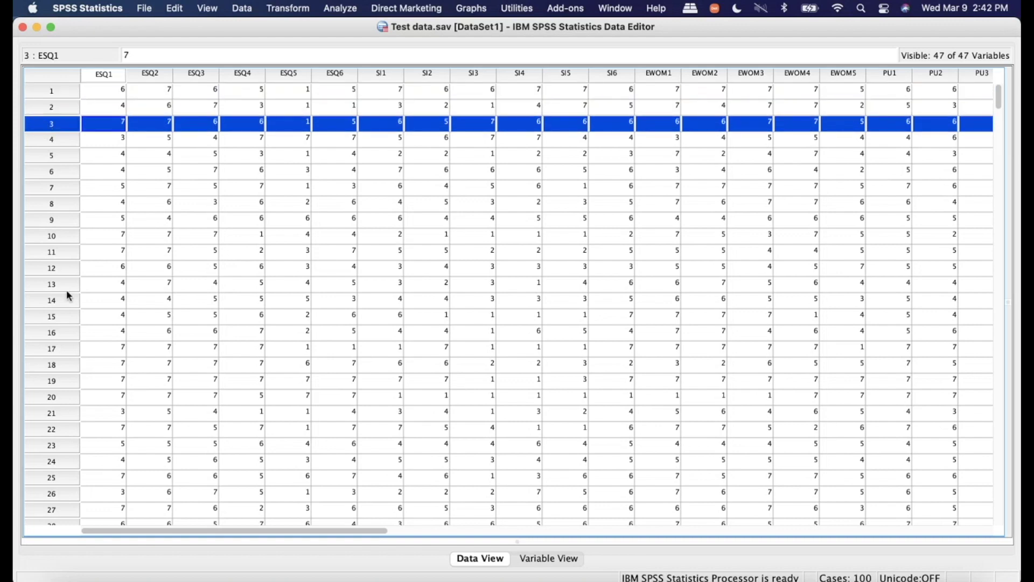
Find the last filled case in the data, highlight its row 431, and go back towards the earlier cases
scroll(67, 290, down, 20)
scroll(67, 291, down, 20)
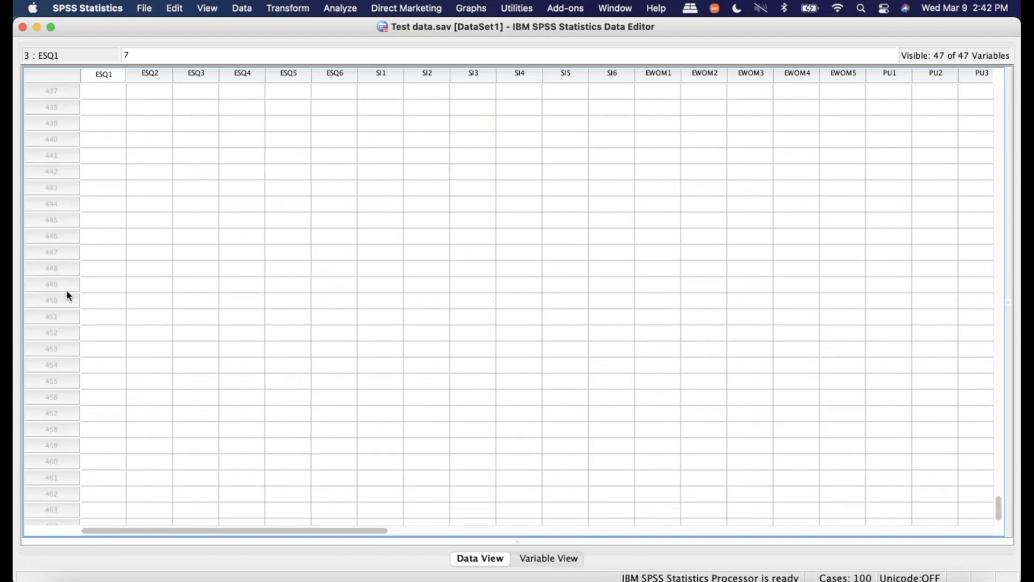
scroll(67, 291, right, 1)
scroll(66, 291, left, 1)
scroll(66, 292, down, 6)
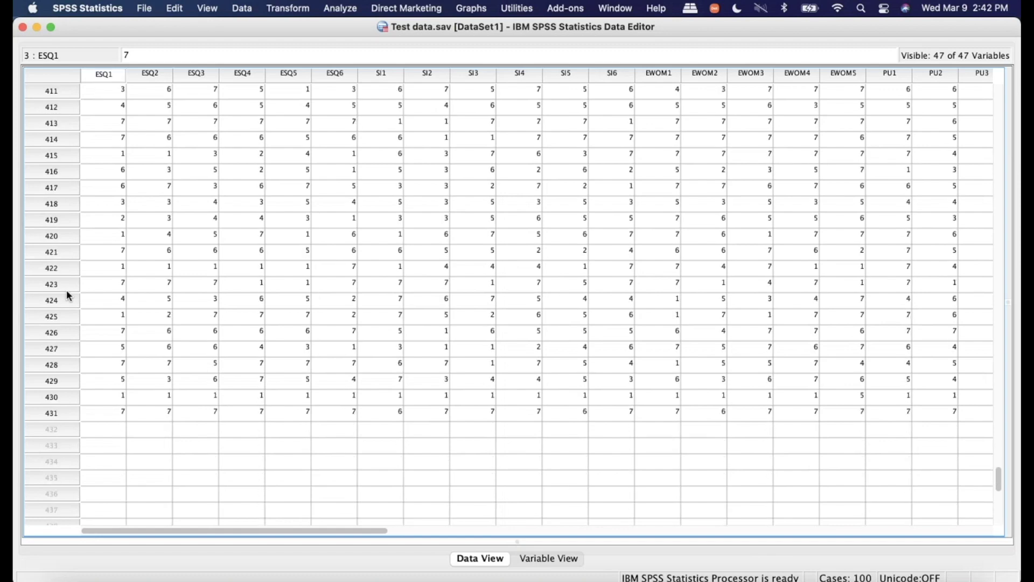
click(41, 272)
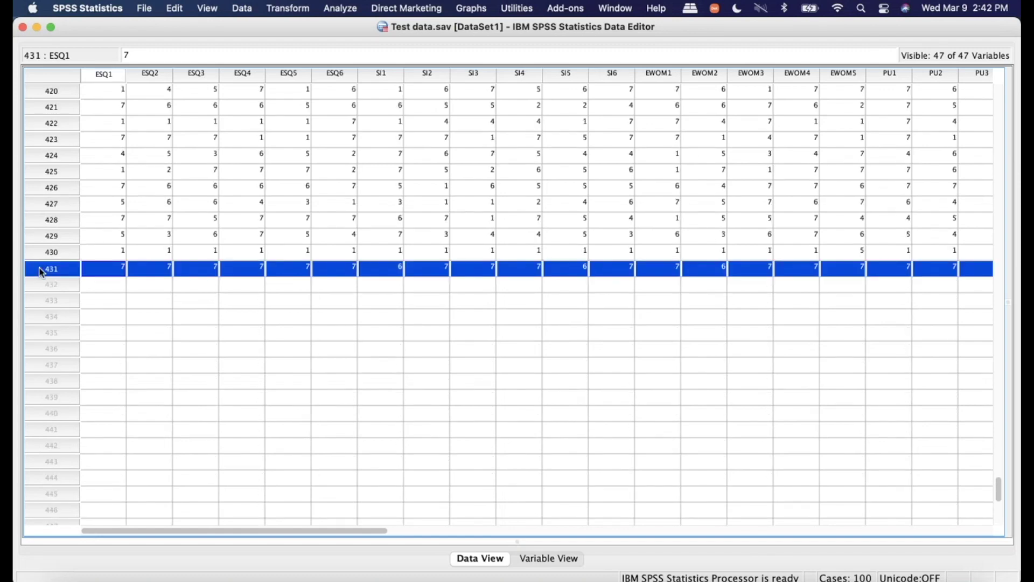
scroll(42, 272, up, 20)
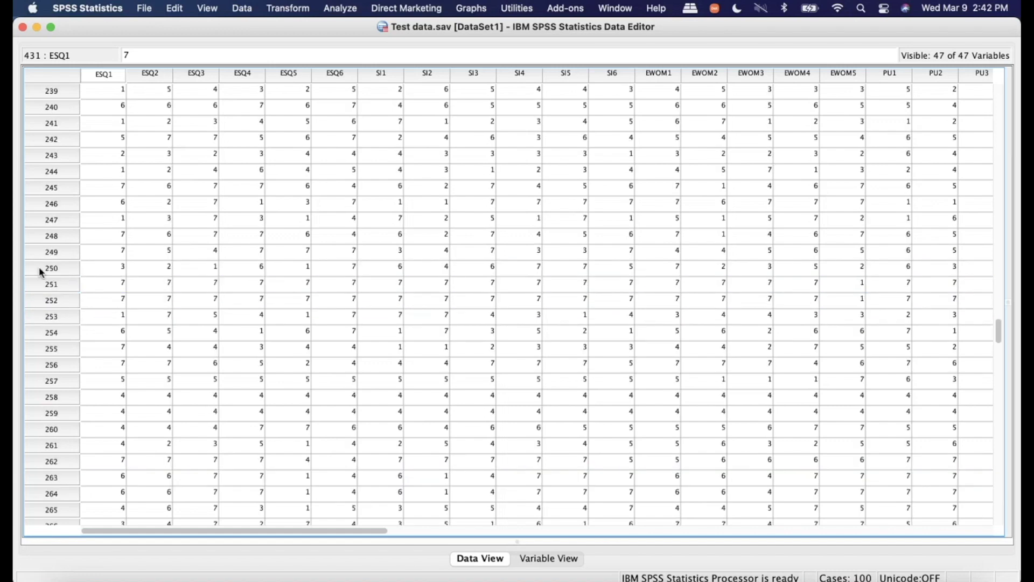
Look across the item columns from the first case of the data, and switch back to the variable definitions
scroll(279, 284, up, 20)
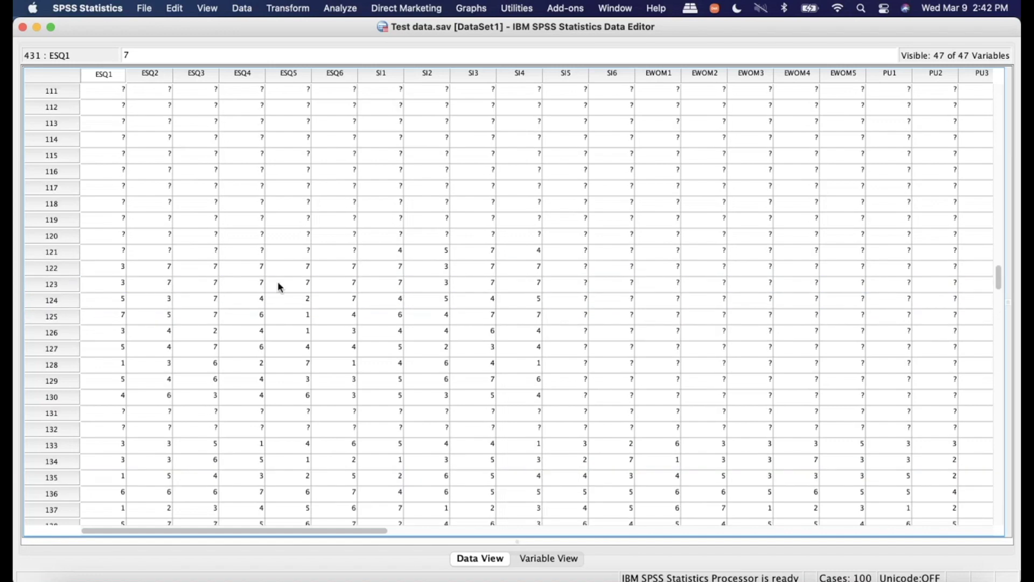
scroll(279, 286, up, 15)
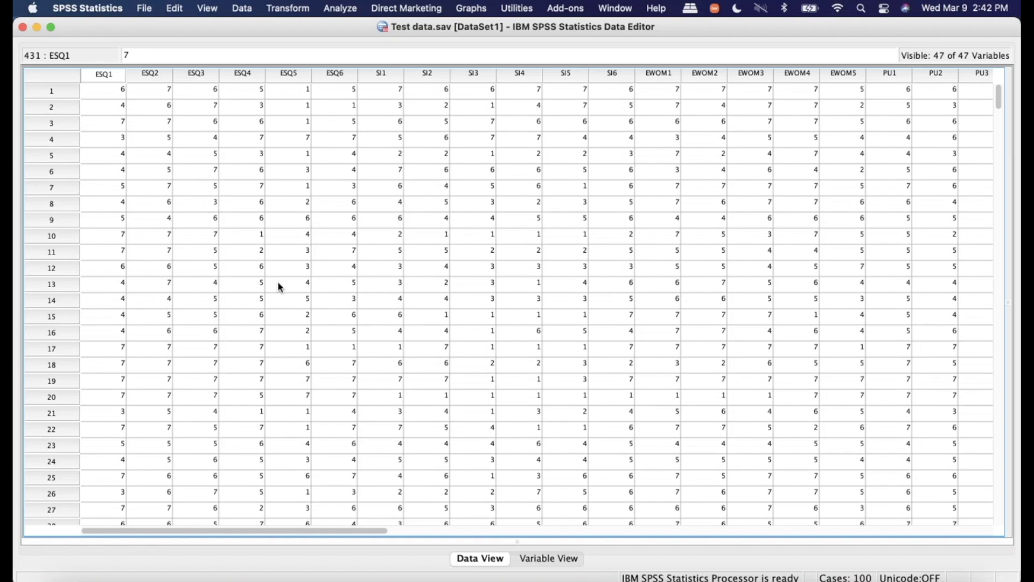
scroll(279, 286, right, 5)
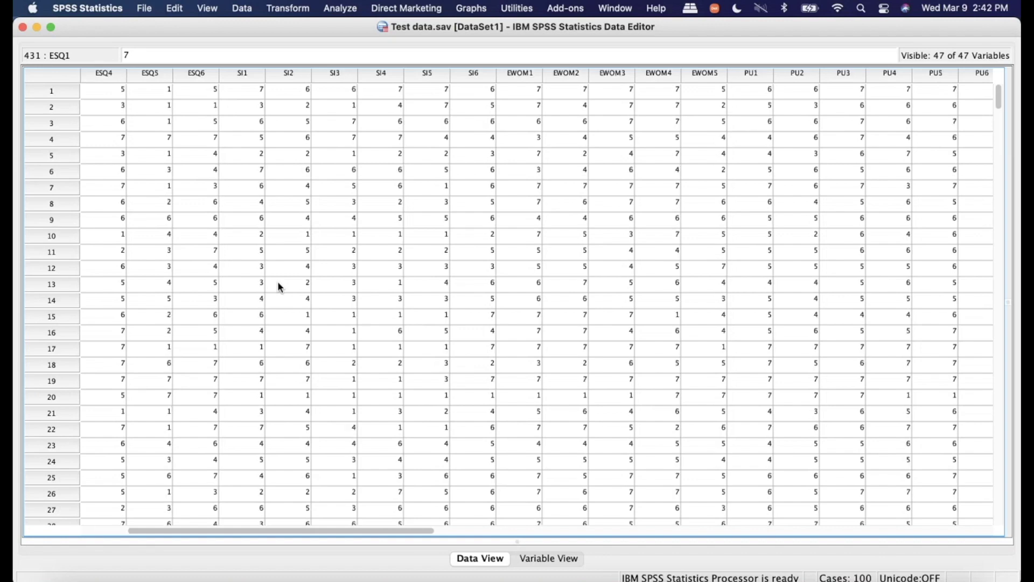
scroll(278, 286, left, 3)
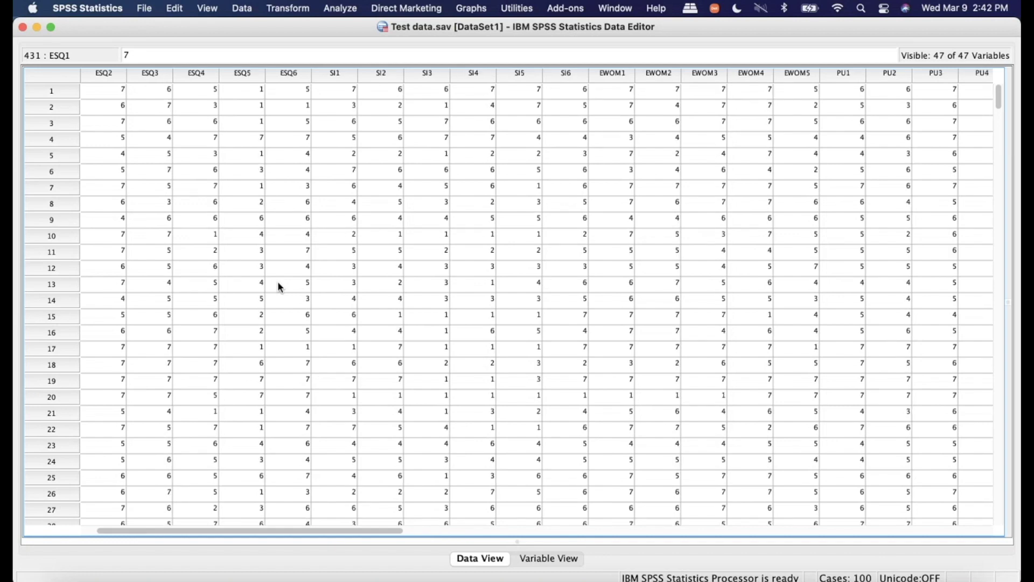
scroll(279, 286, left, 1)
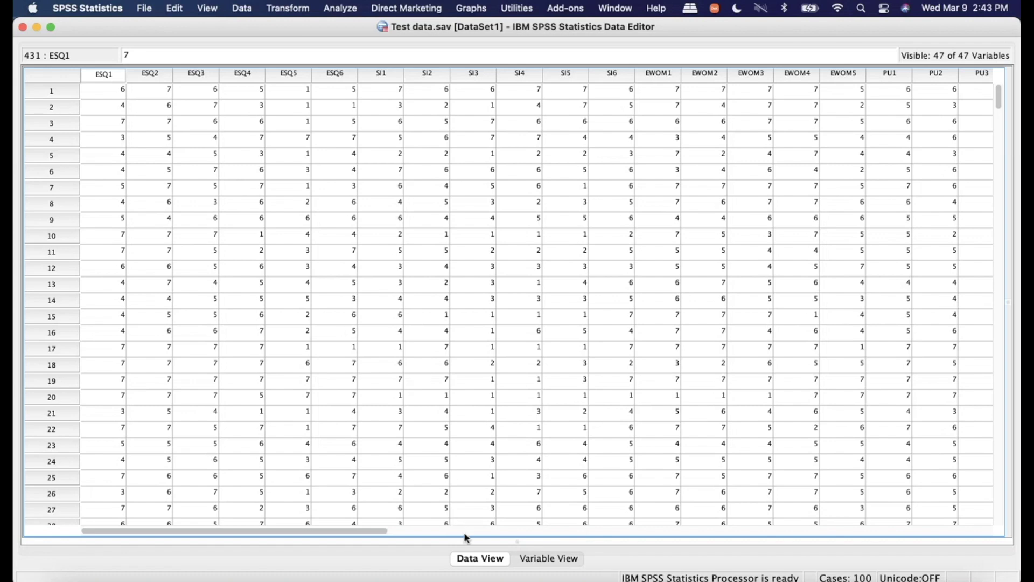
click(564, 569)
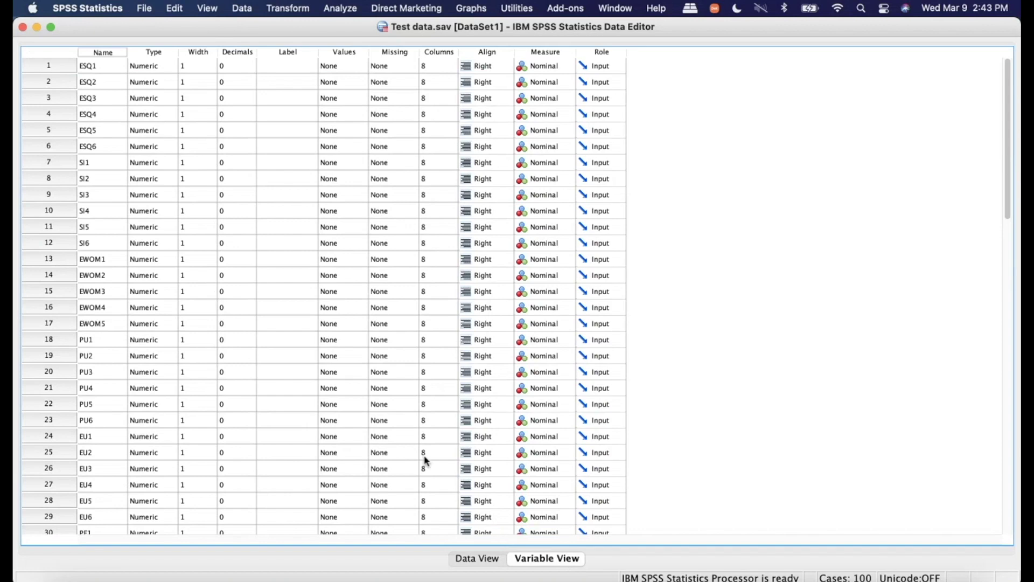
Try to rename the variable ESQ1 as "ESQ 1" with a space before the number
click(99, 68)
double_click(93, 66)
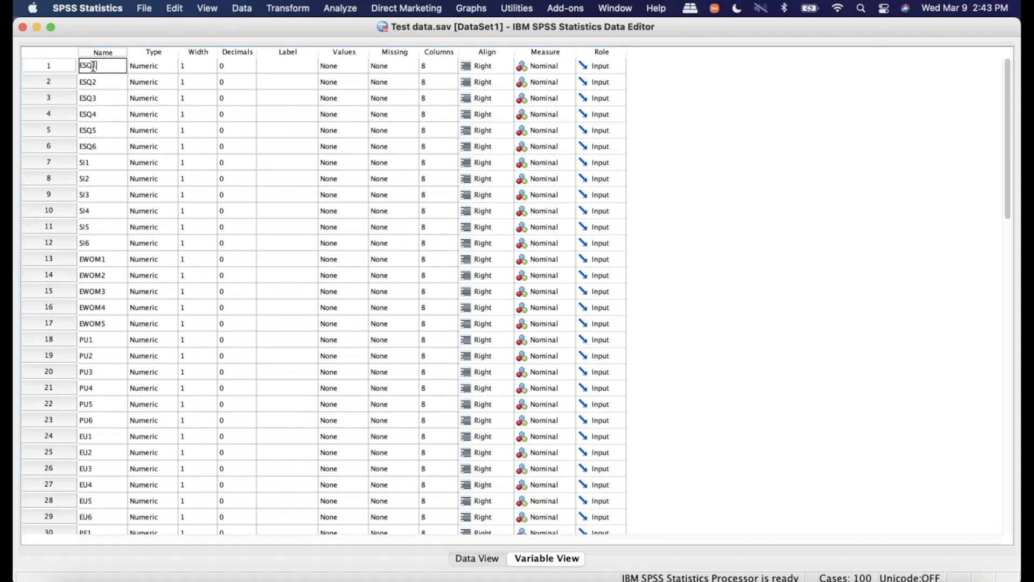
click(92, 130)
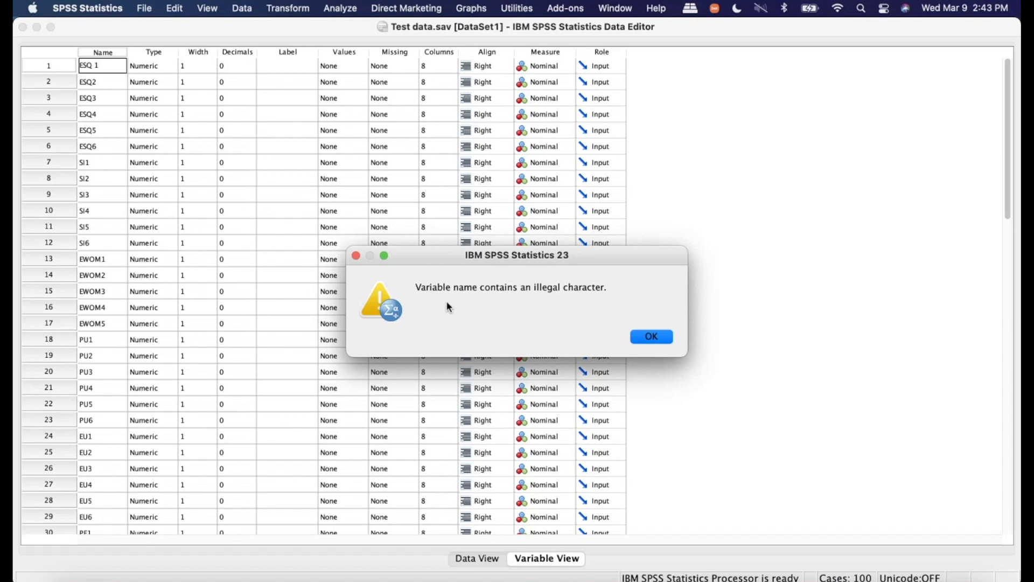
click(652, 339)
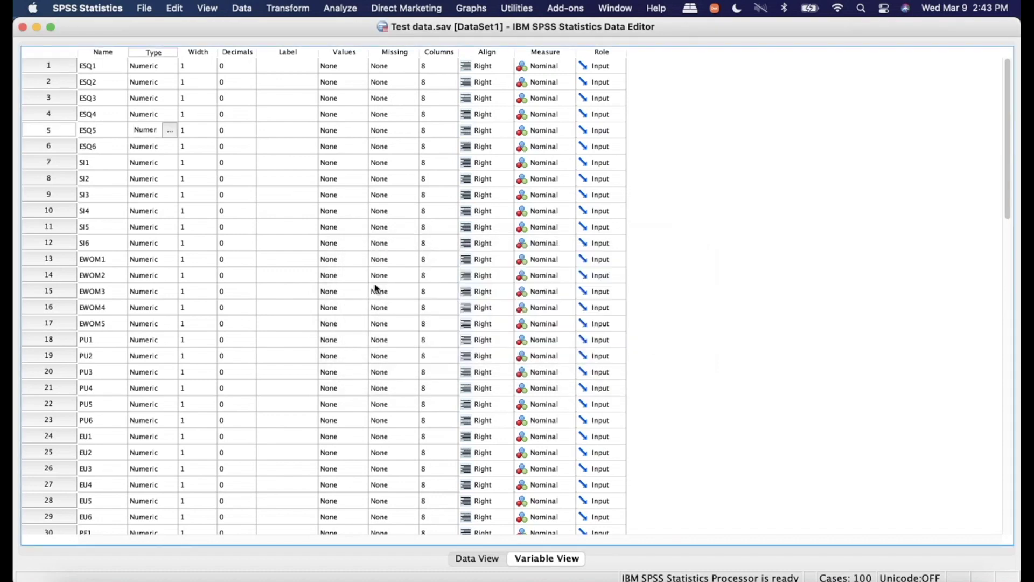
Review the variable type options of ESQ1 without changing them, and inspect its width and decimals settings
click(143, 67)
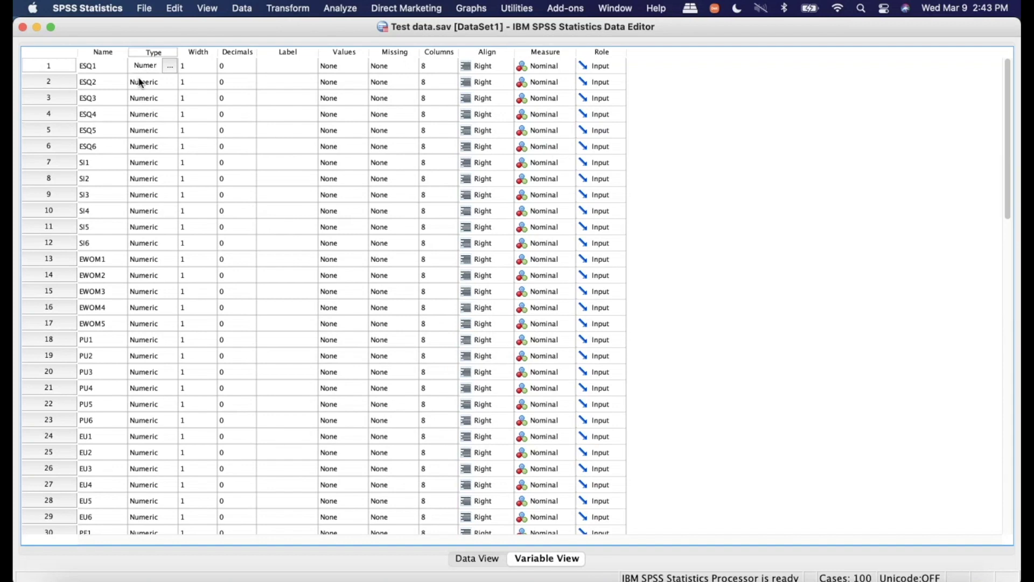
click(169, 66)
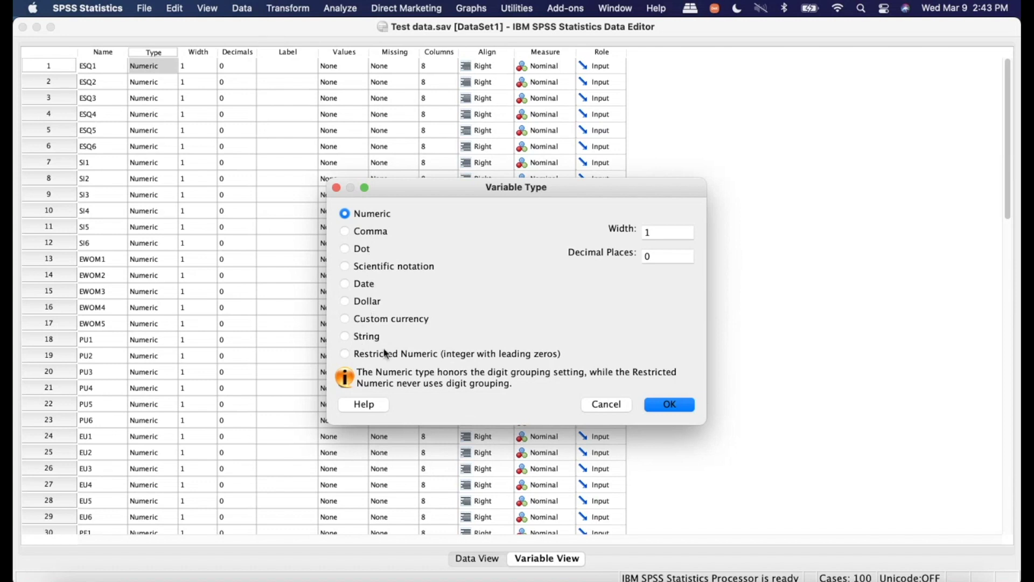
click(601, 407)
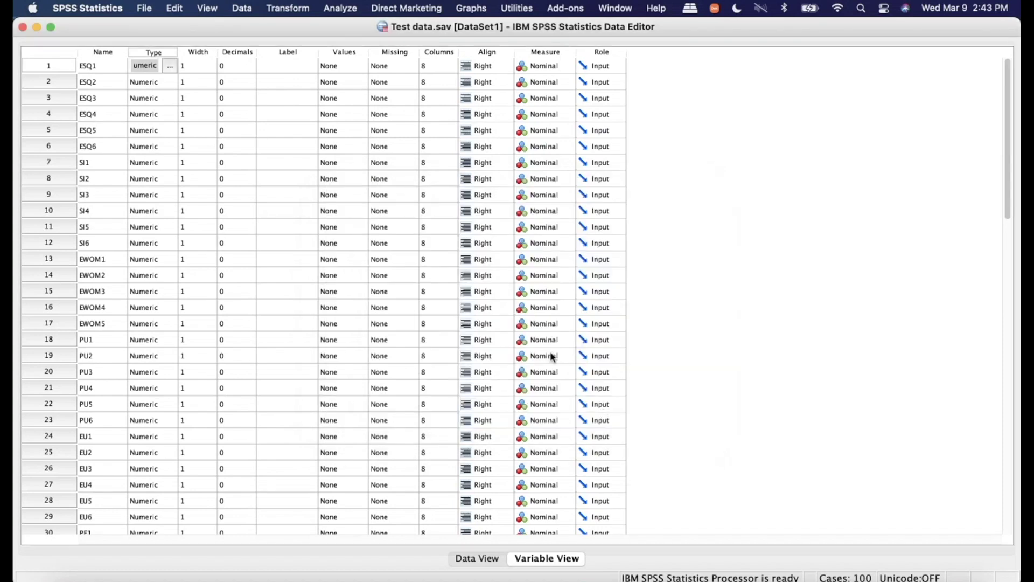
click(190, 64)
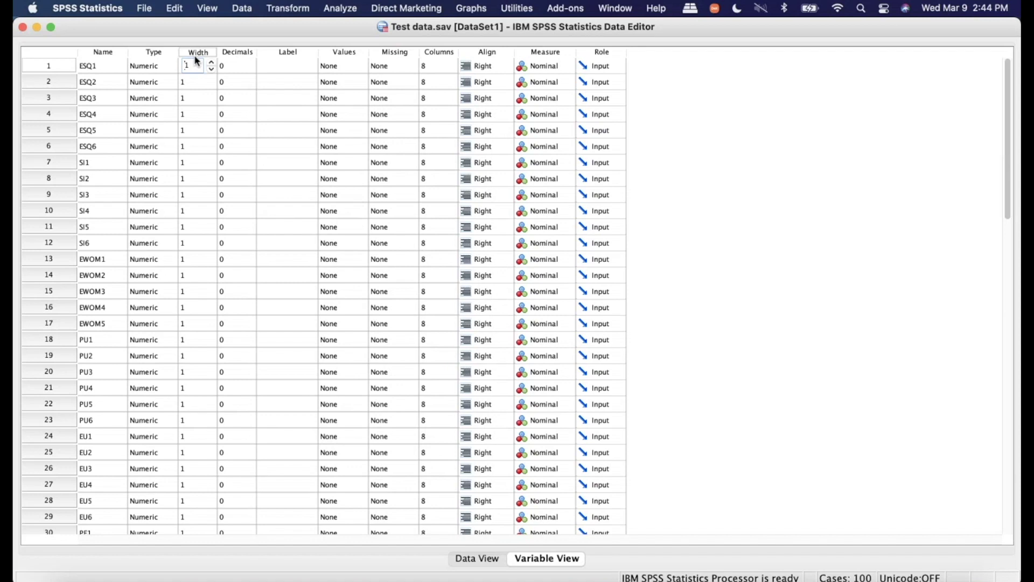
click(243, 64)
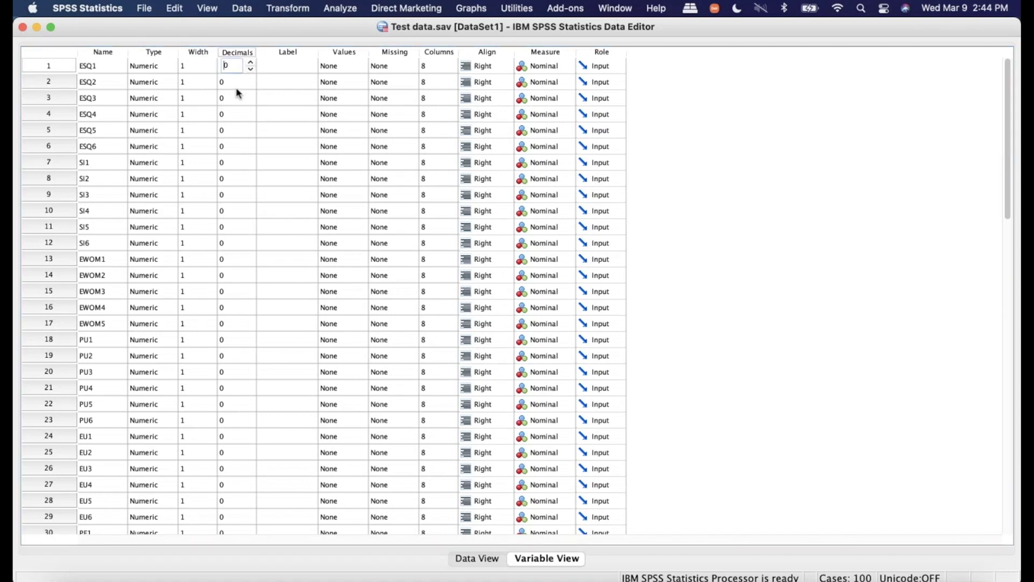
Give the variable ESQ1 the label "E-service 1"
click(281, 67)
click(313, 67)
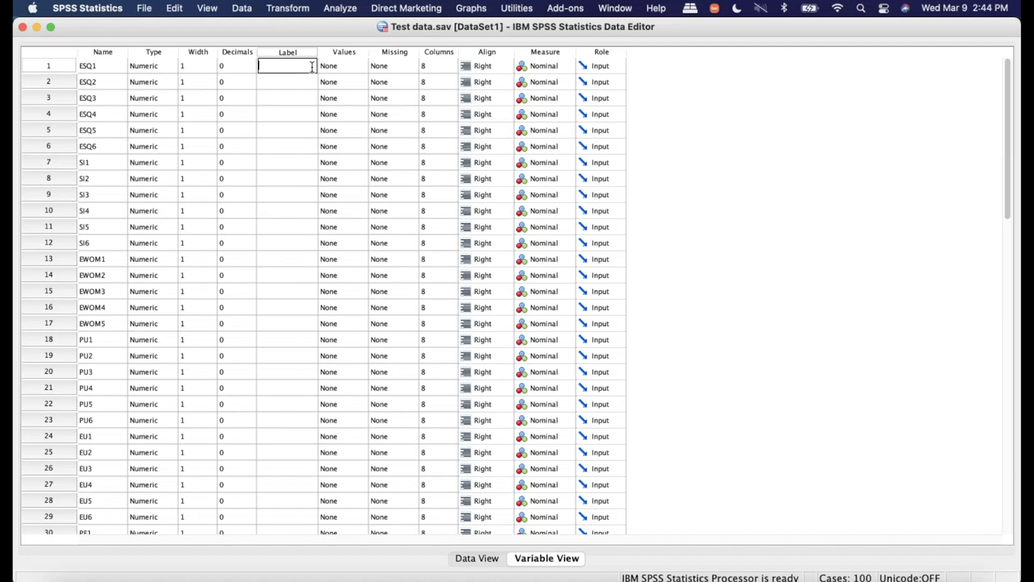
text(E-service)
click(293, 89)
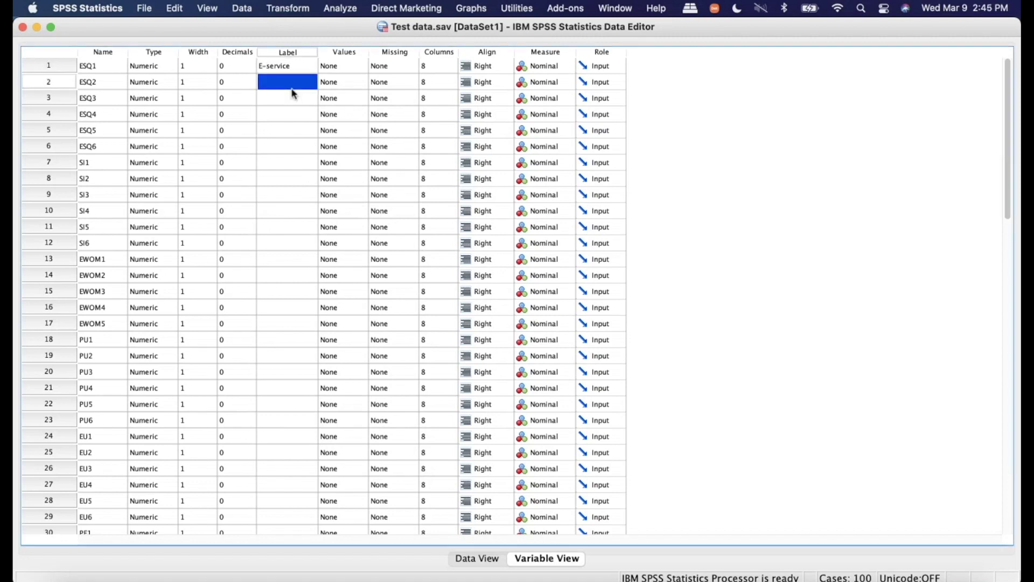
click(297, 68)
double_click(298, 67)
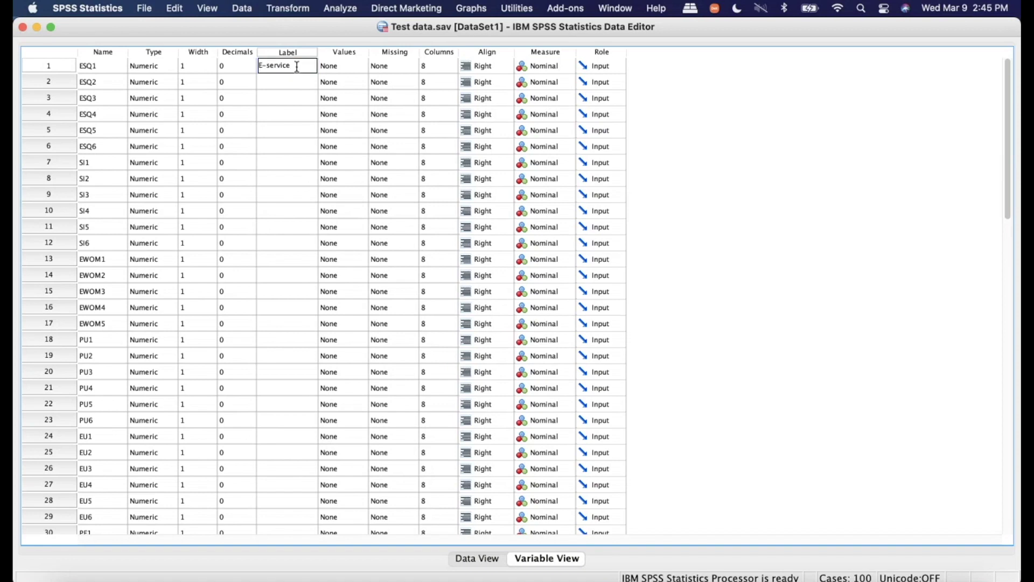
text(c)
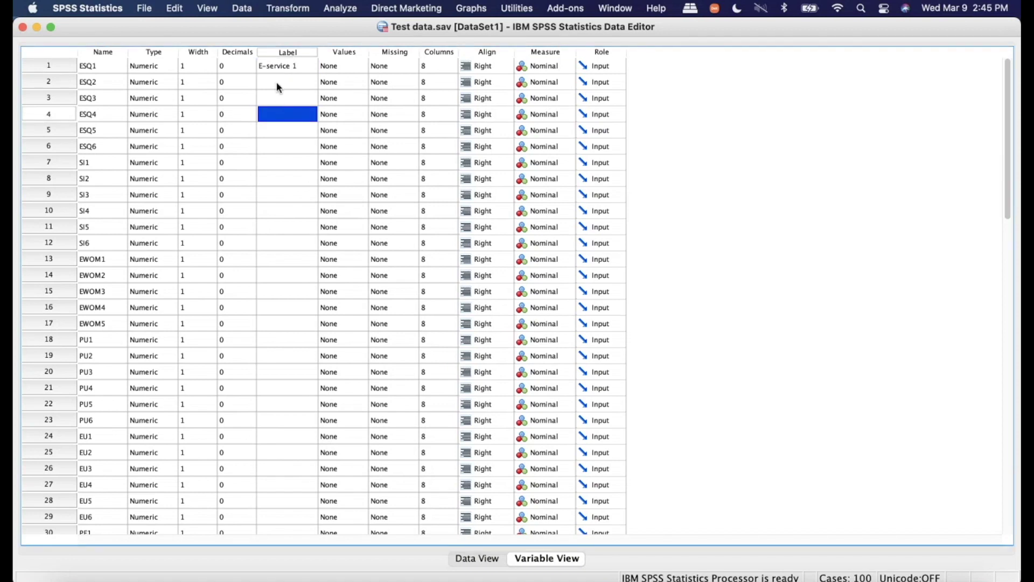
click(276, 85)
click(273, 69)
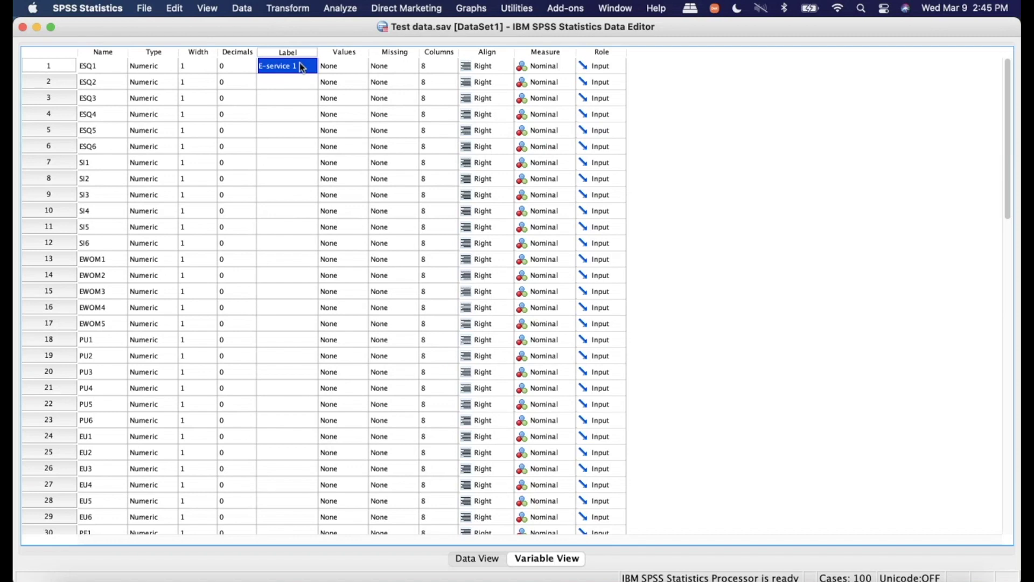
Define value labels for ESQ1: 1 "Strongly disagree", 2 "Mild Disagree", 3 "Diagree", 4 "Neutral", 5 "agree" and 6 "Mild agree"
click(348, 67)
click(356, 67)
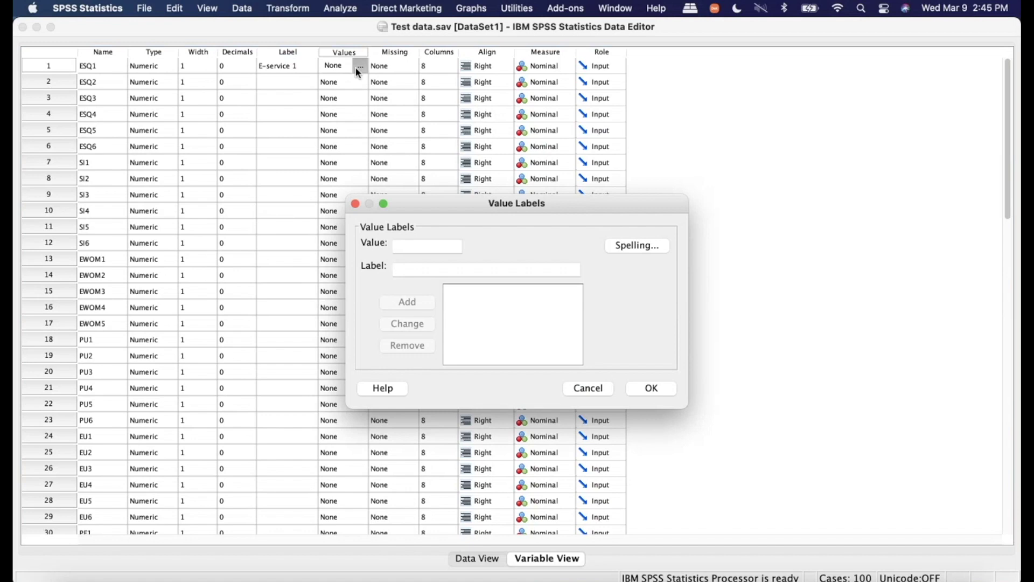
text(1)
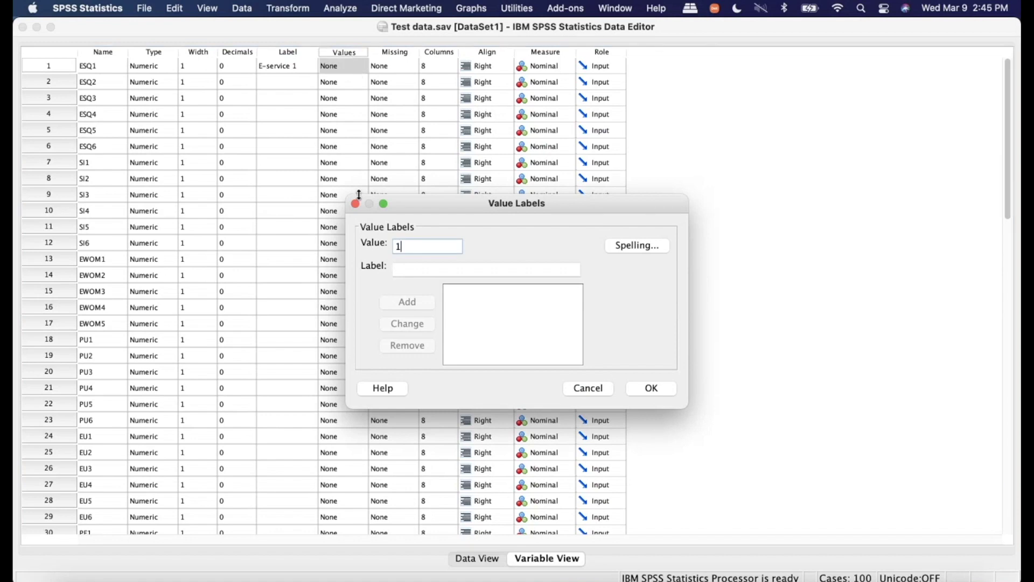
click(424, 270)
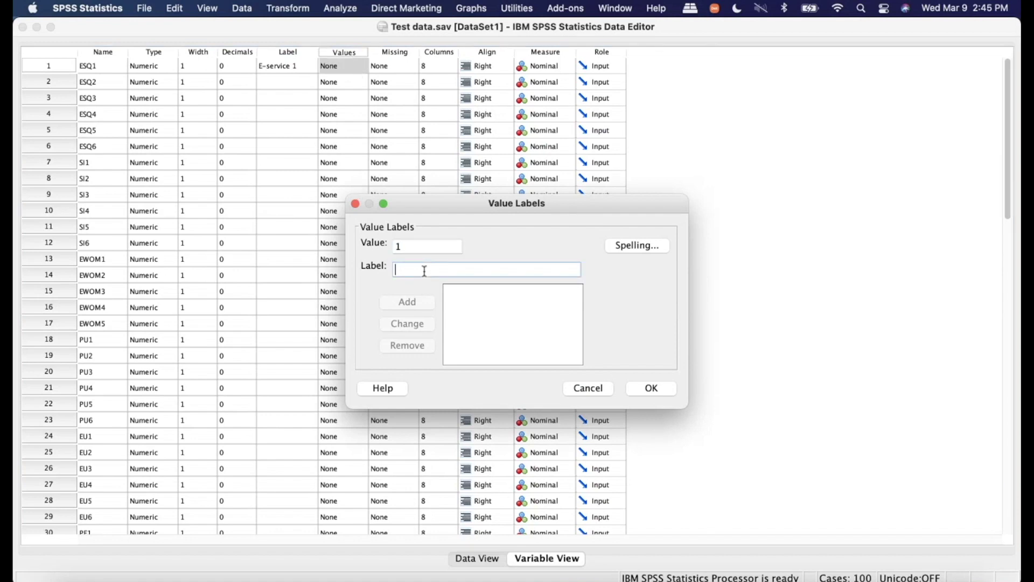
text(Strongly disagr)
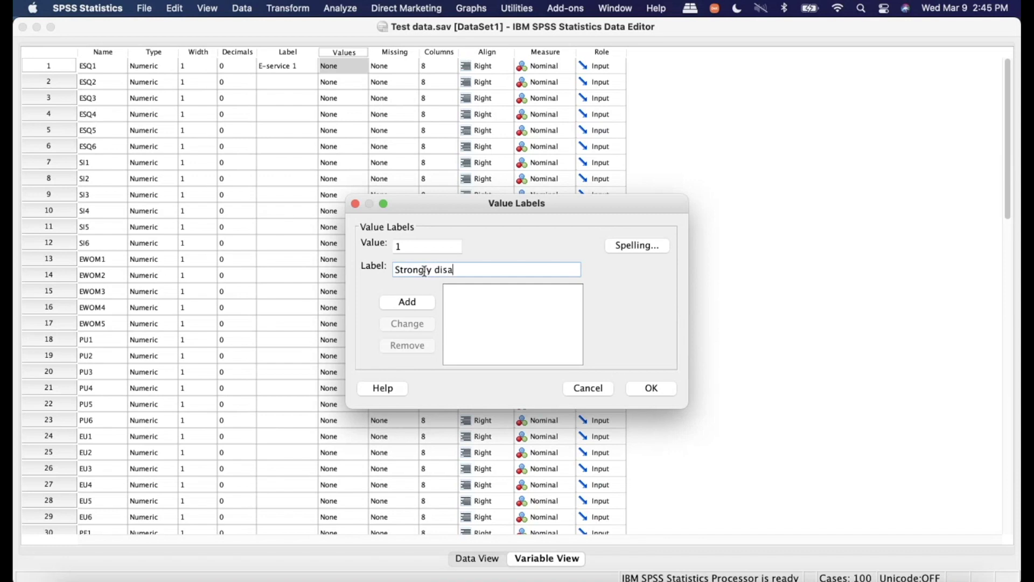
text(ee)
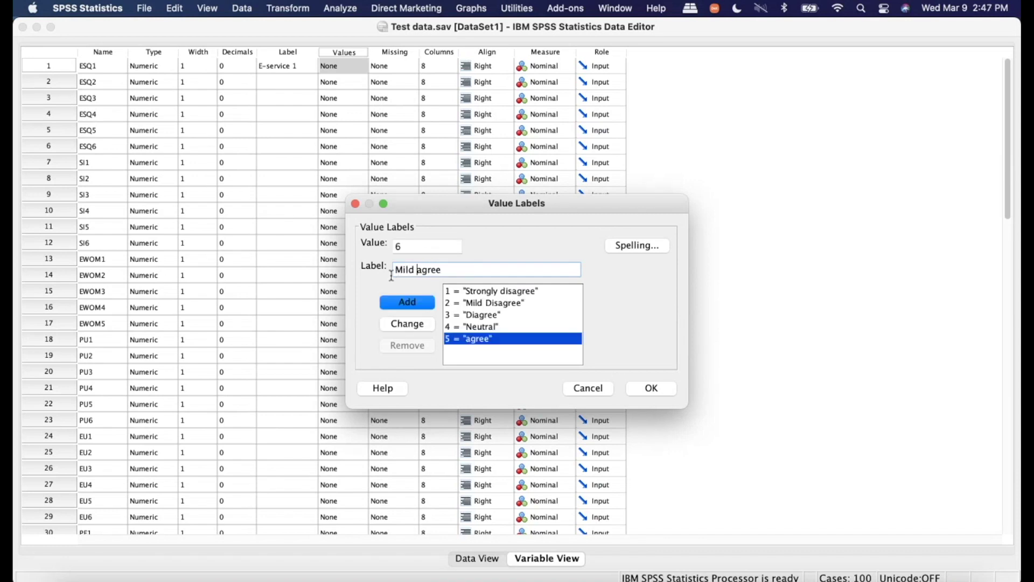
click(382, 308)
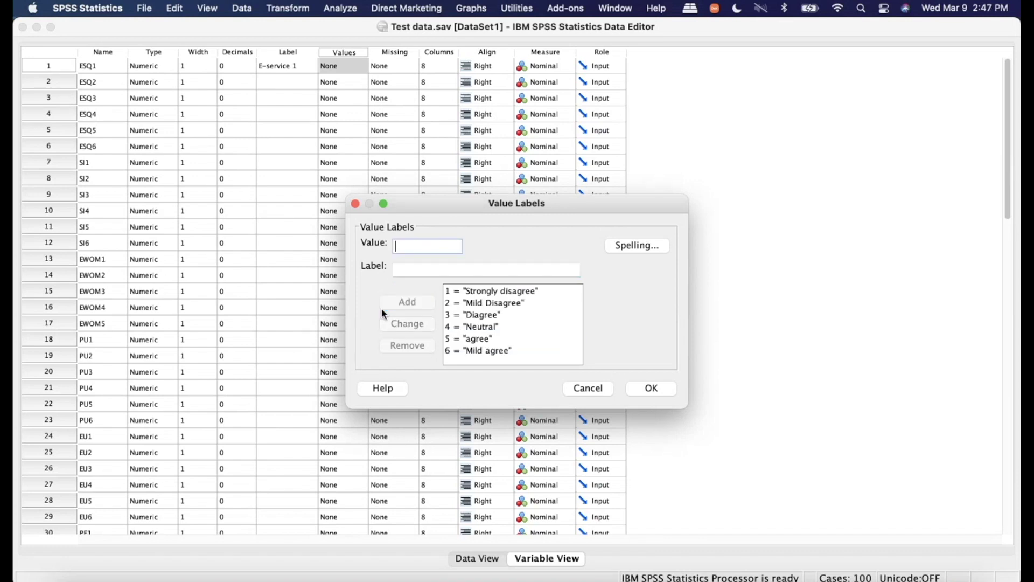
Add the value label "Strongly Agree" for 7 and apply the value labels to ESQ1
text(7)
click(421, 268)
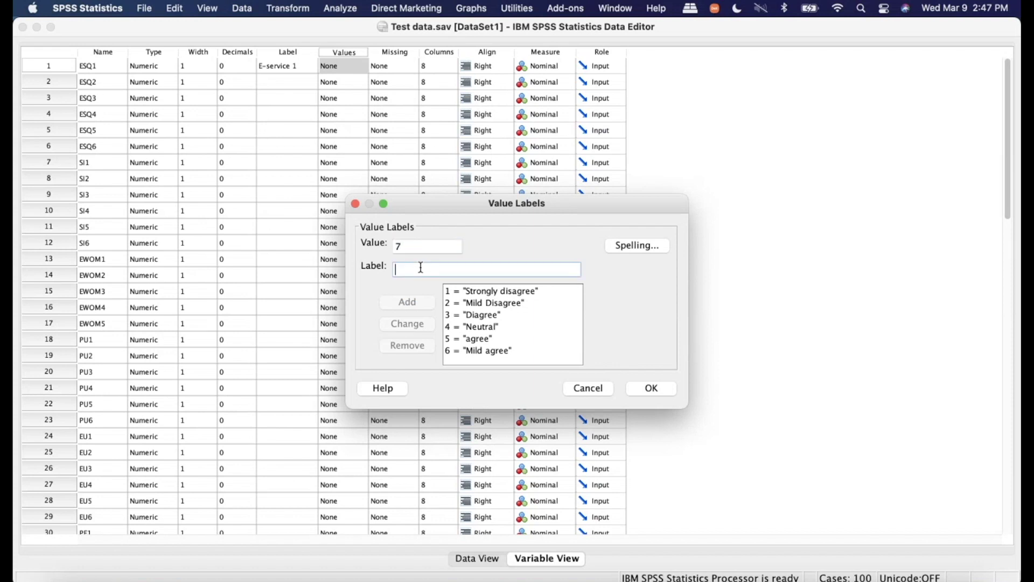
text(Stron)
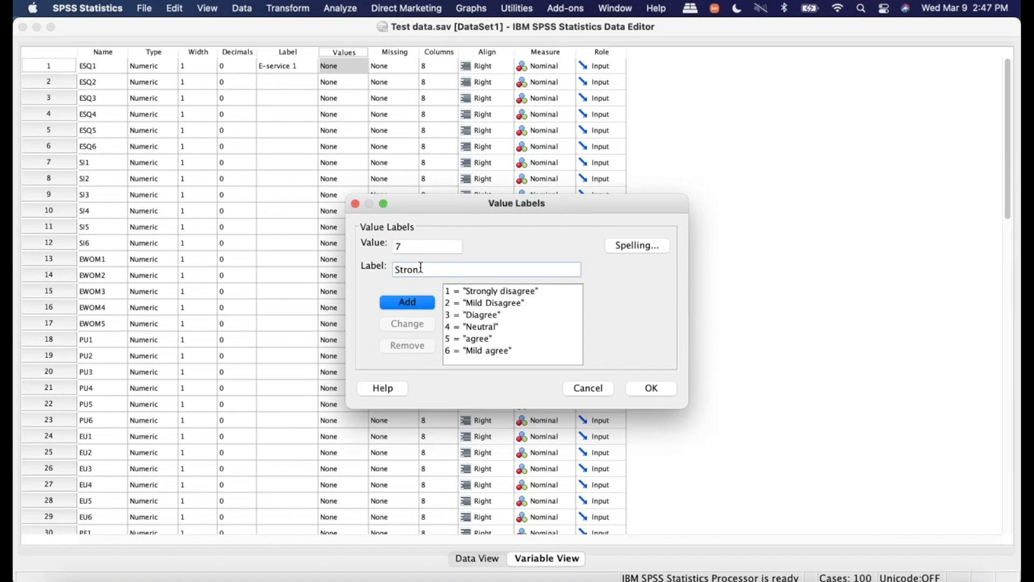
text(gly Agree)
click(425, 301)
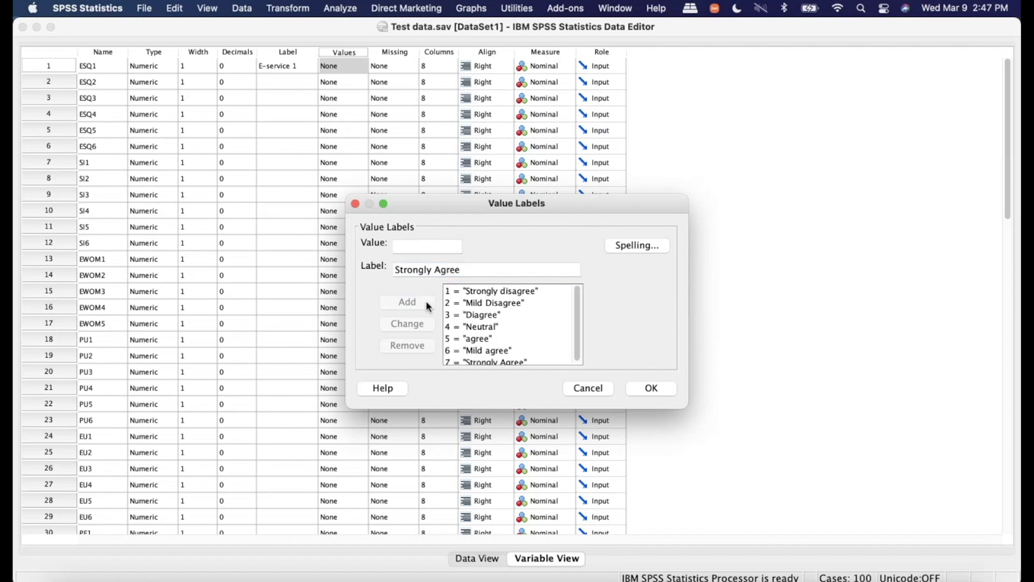
click(643, 386)
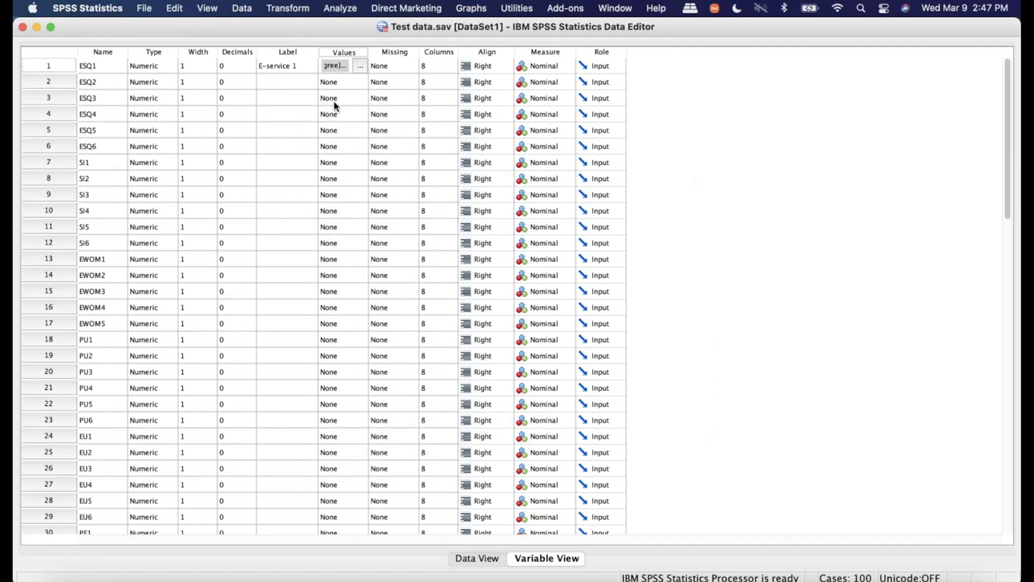
Copy the value labels of ESQ1 to the variables ESQ2 through ESQ6
click(337, 82)
text({1, Strongly ...)
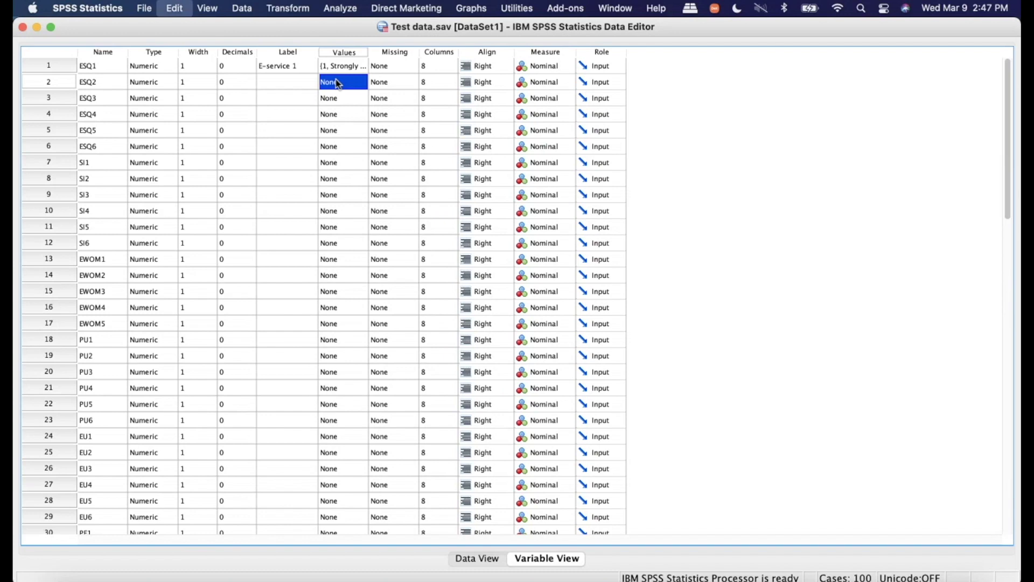
shift+click(336, 104)
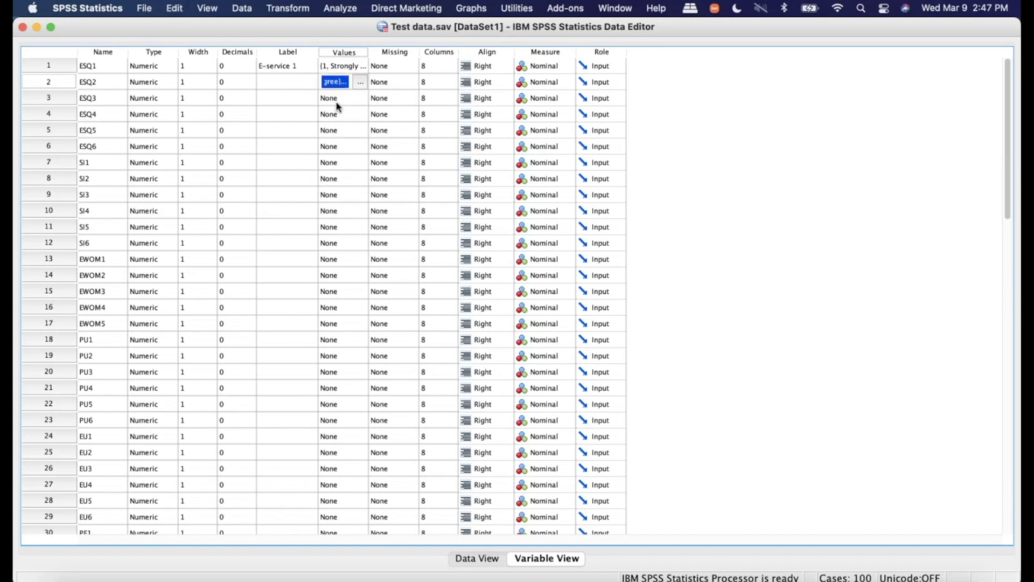
click(345, 97)
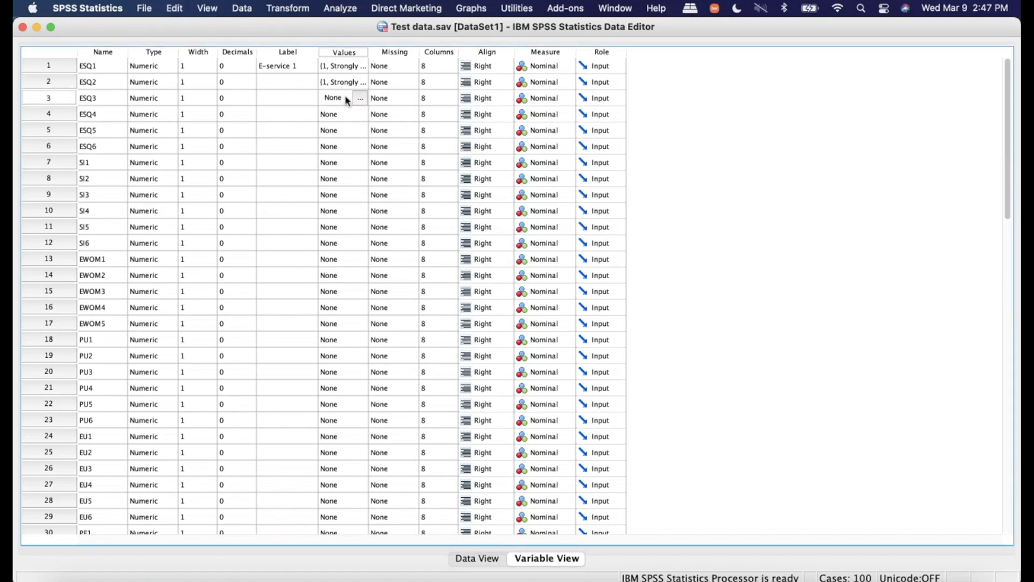
key(super+v)
click(348, 117)
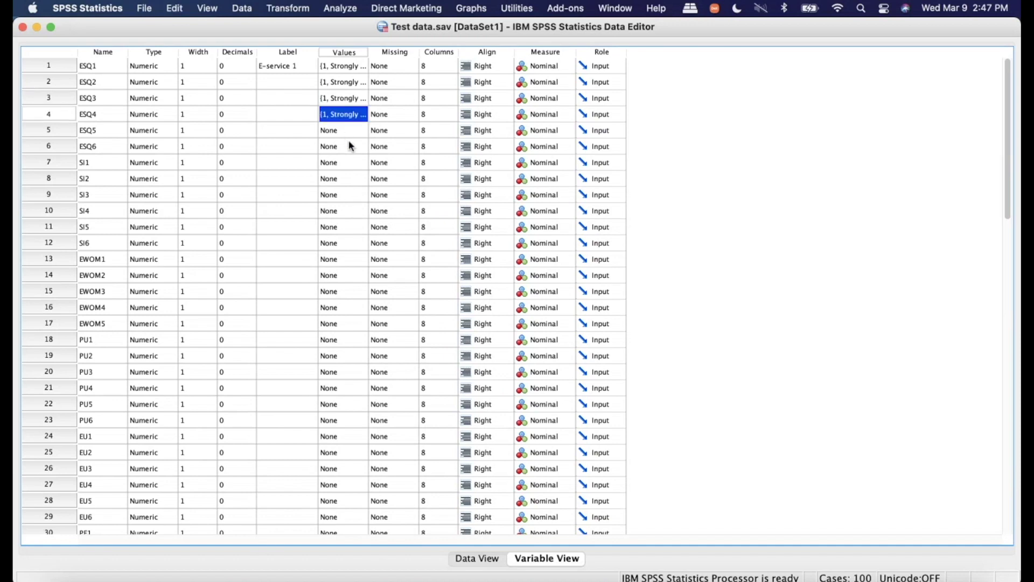
click(349, 146)
click(345, 132)
text({1, Strongly ...)
click(346, 194)
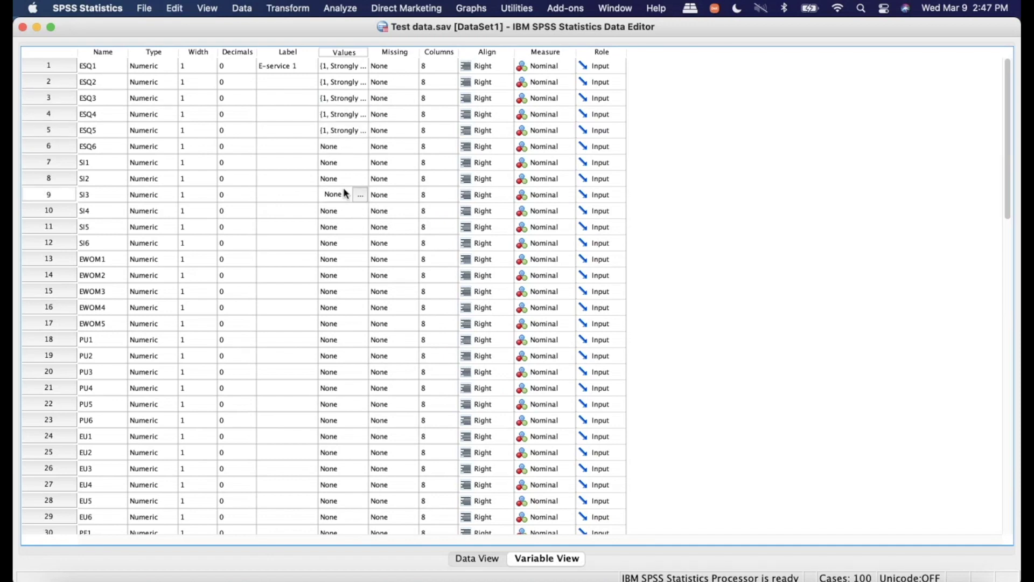
click(346, 149)
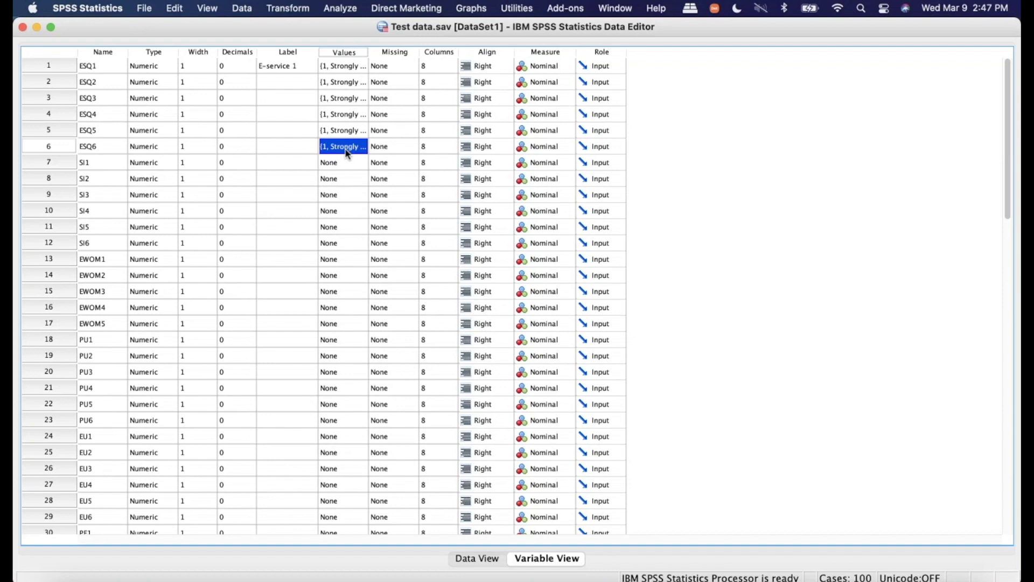
Open the missing values settings of ESQ1 and accept the option of no missing values
click(397, 66)
click(410, 66)
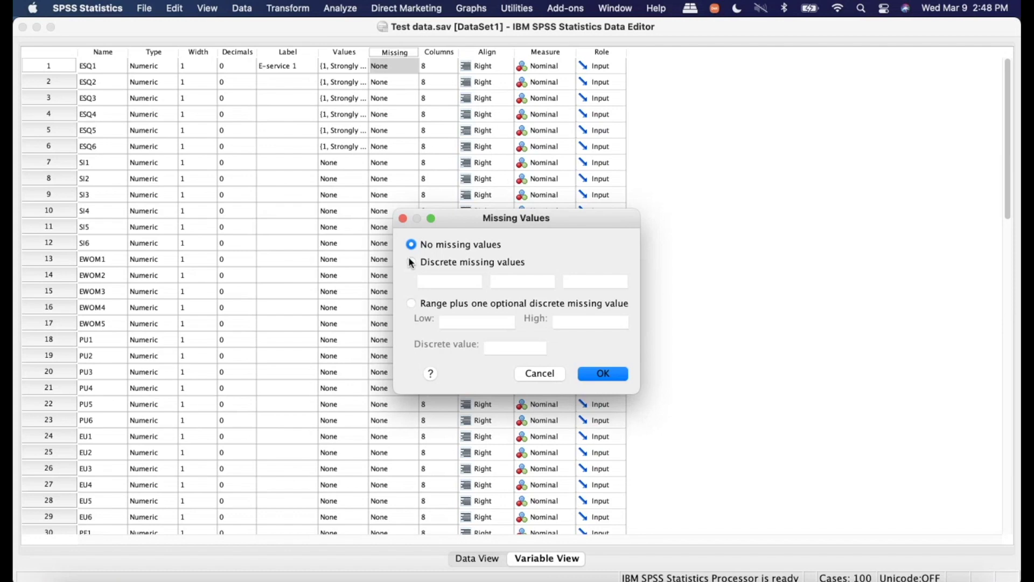
click(595, 373)
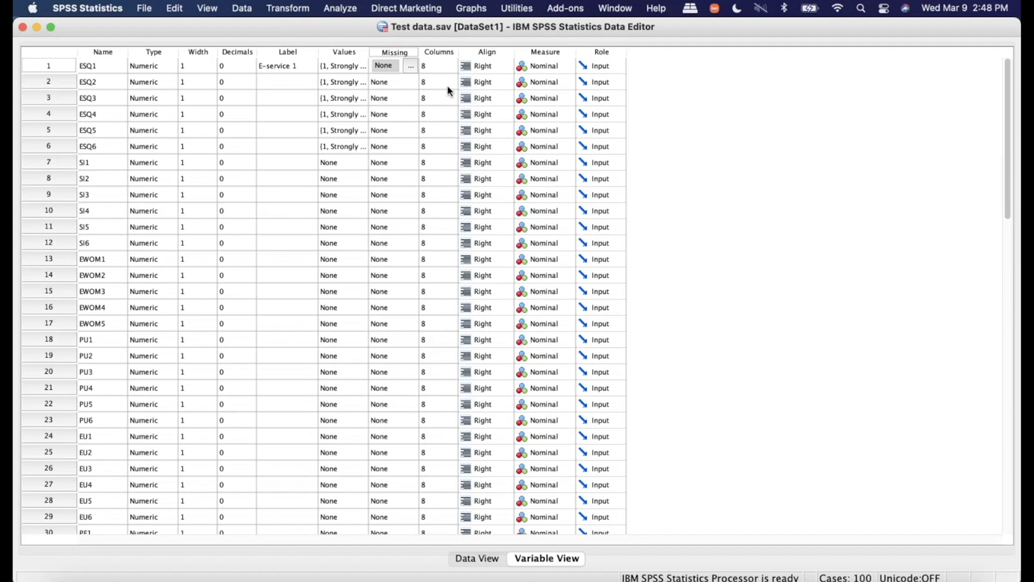
Set the measurement level of the variables ESQ1, ESQ2, ESQ3 and ESQ4 to Scale
click(558, 67)
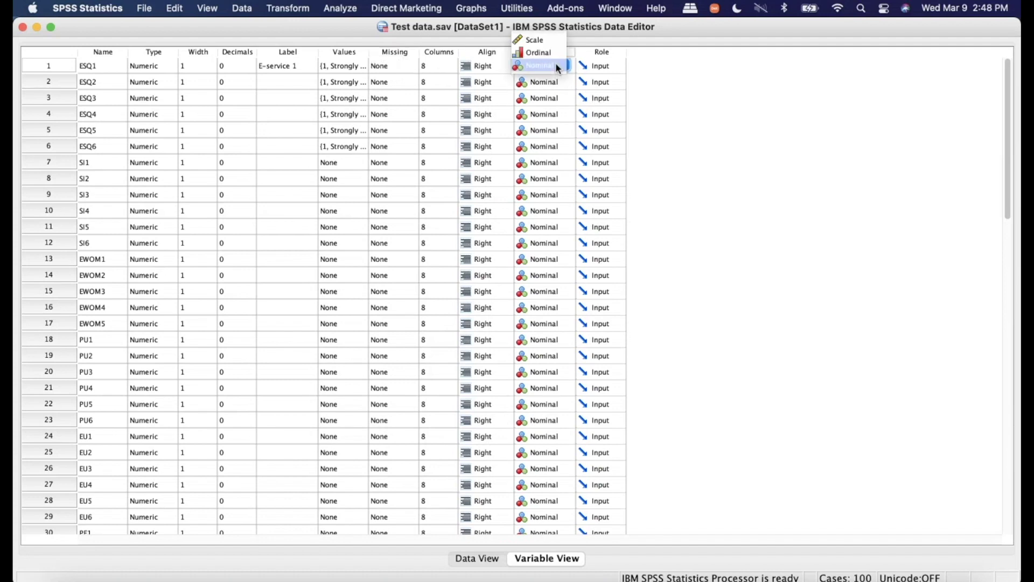
click(530, 98)
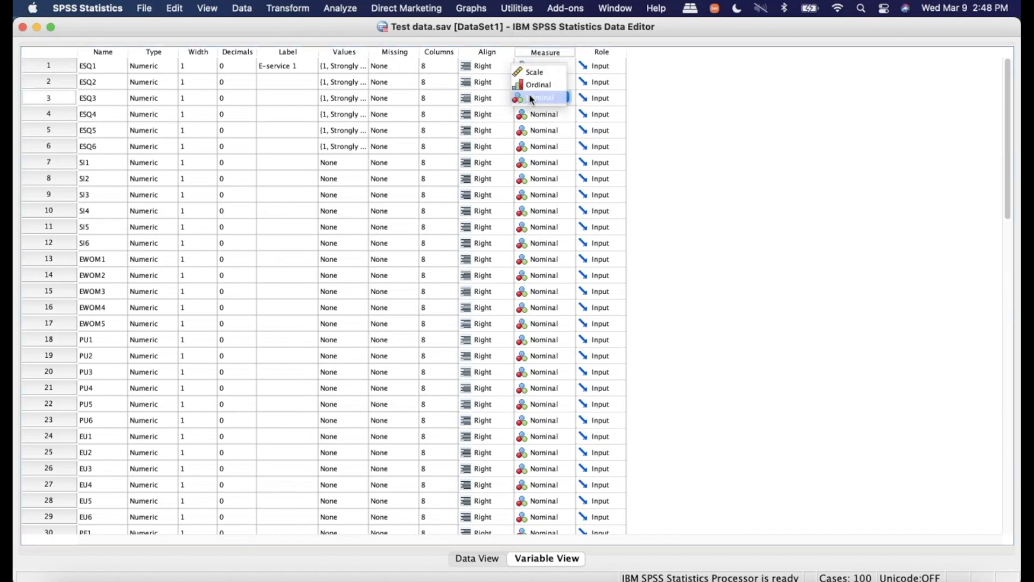
click(486, 68)
click(548, 65)
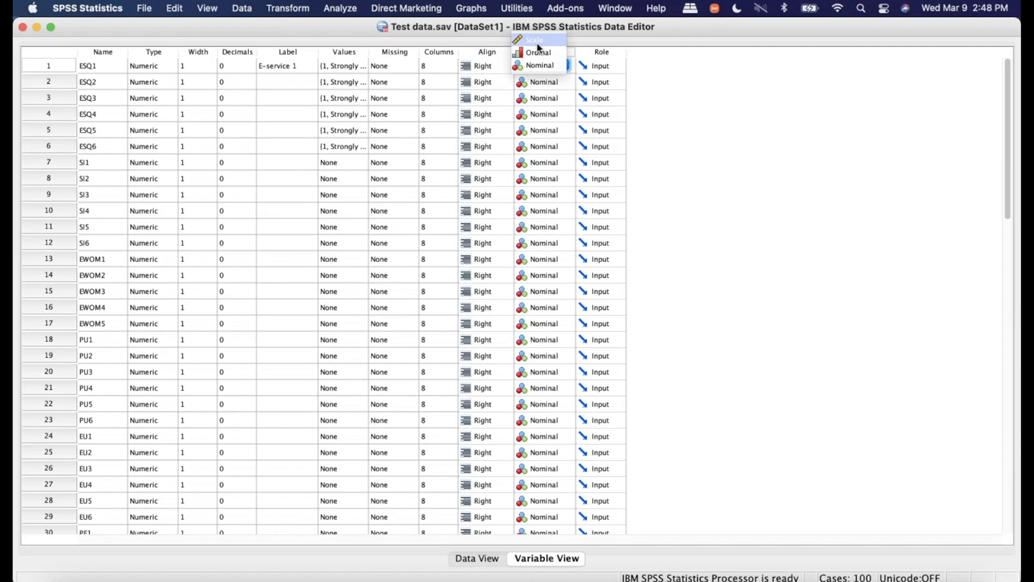
click(539, 43)
click(545, 83)
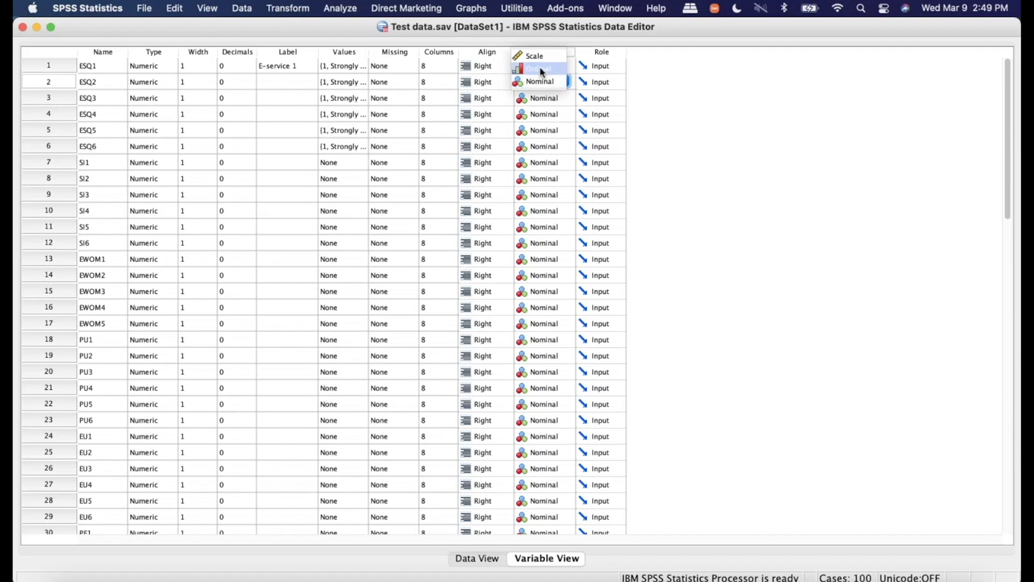
click(536, 56)
click(542, 100)
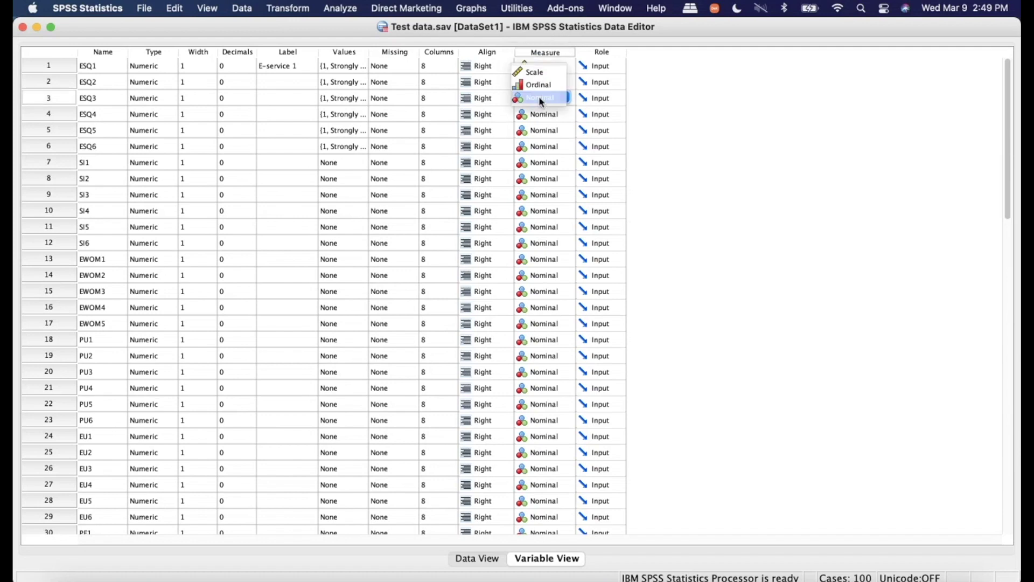
click(536, 75)
click(545, 113)
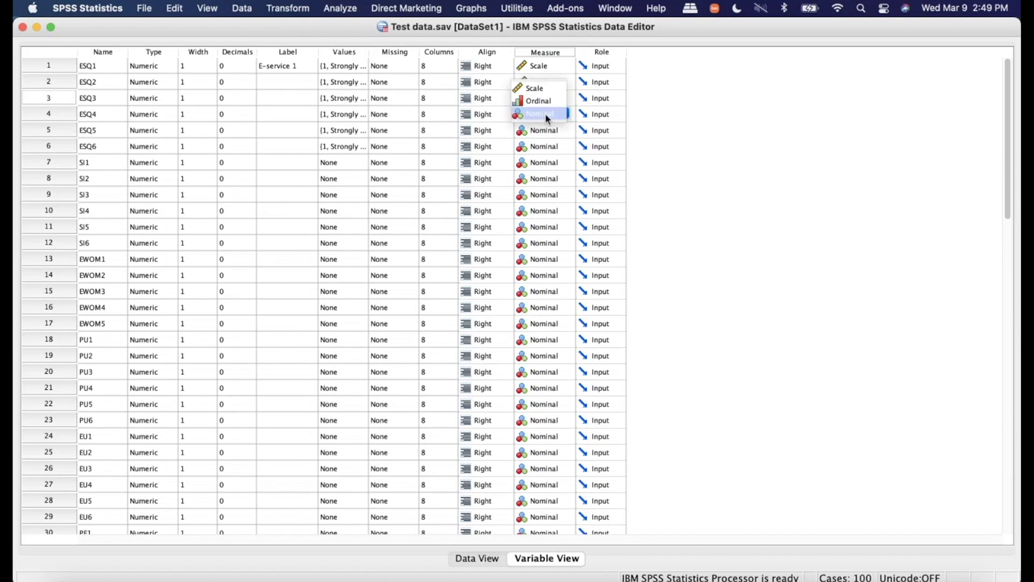
click(539, 89)
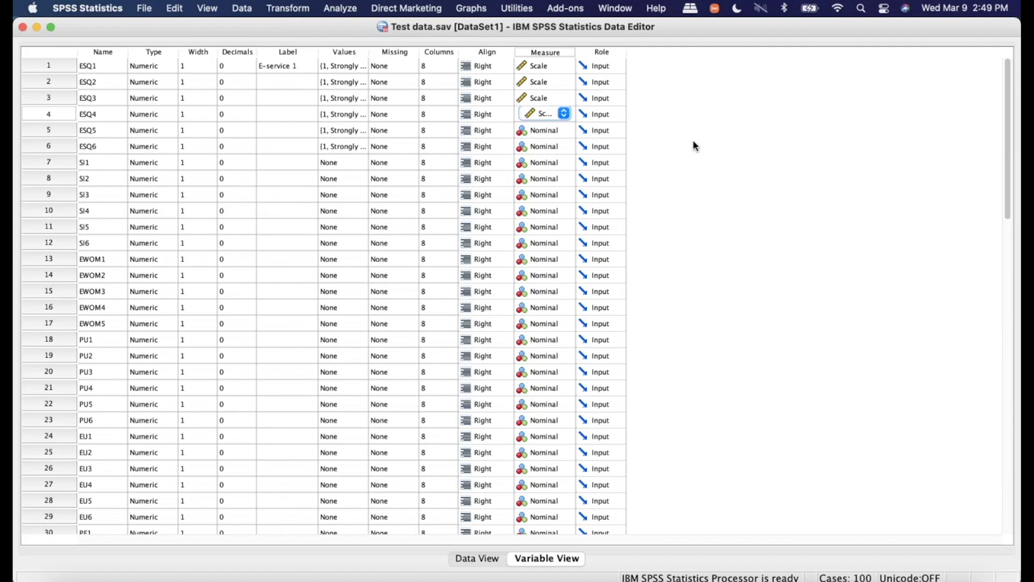
Switch to the data view and open the Descriptives analysis from the descriptive statistics procedures
click(478, 560)
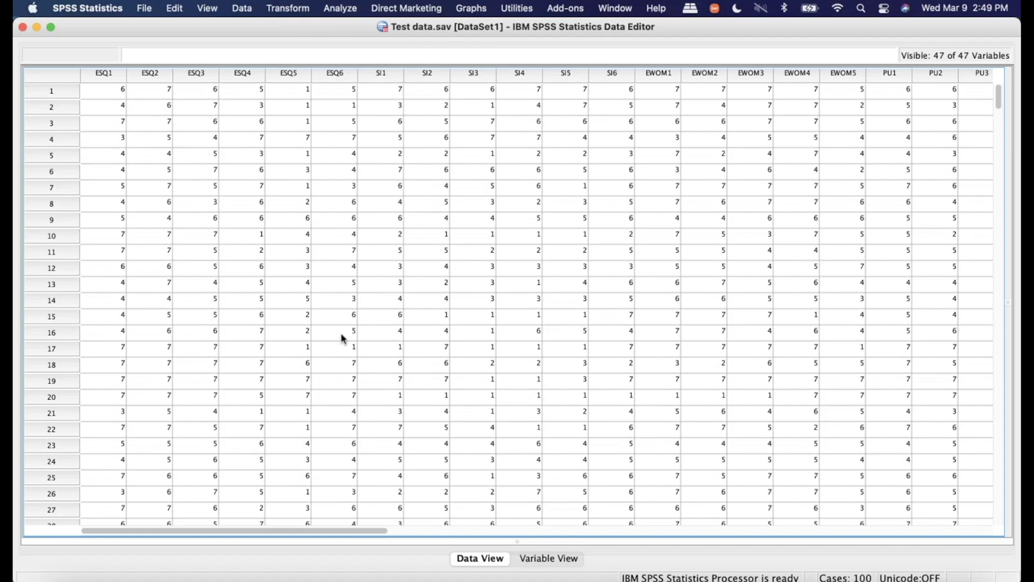
click(334, 11)
click(334, 11)
click(334, 11)
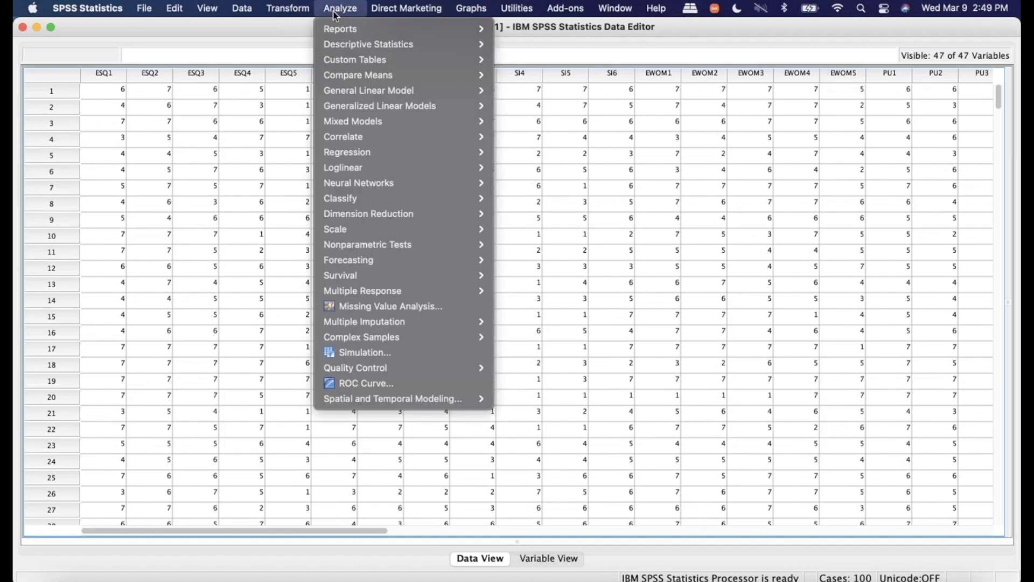
mouse_move(412, 47)
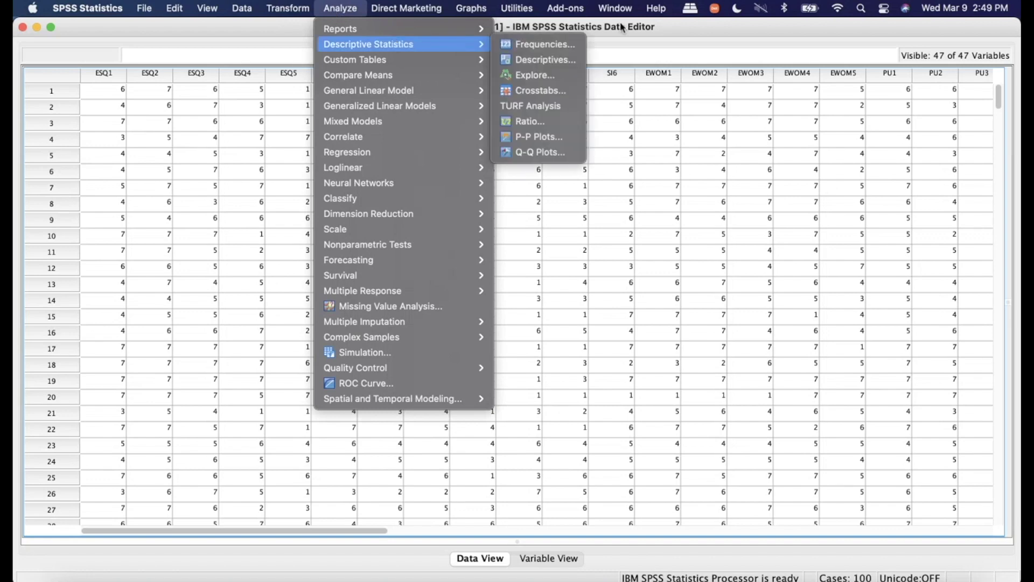
click(349, 8)
click(349, 9)
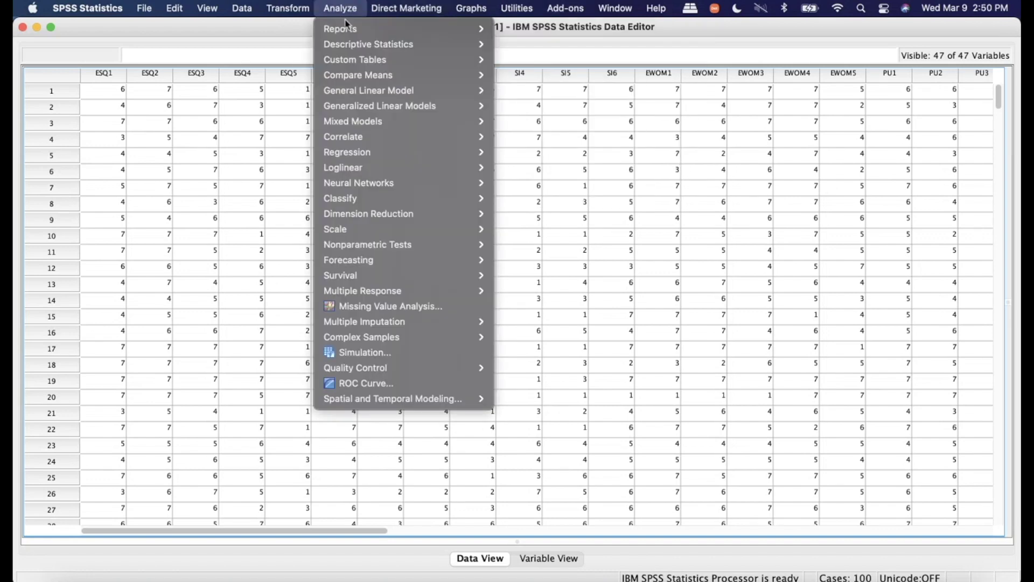
mouse_move(346, 50)
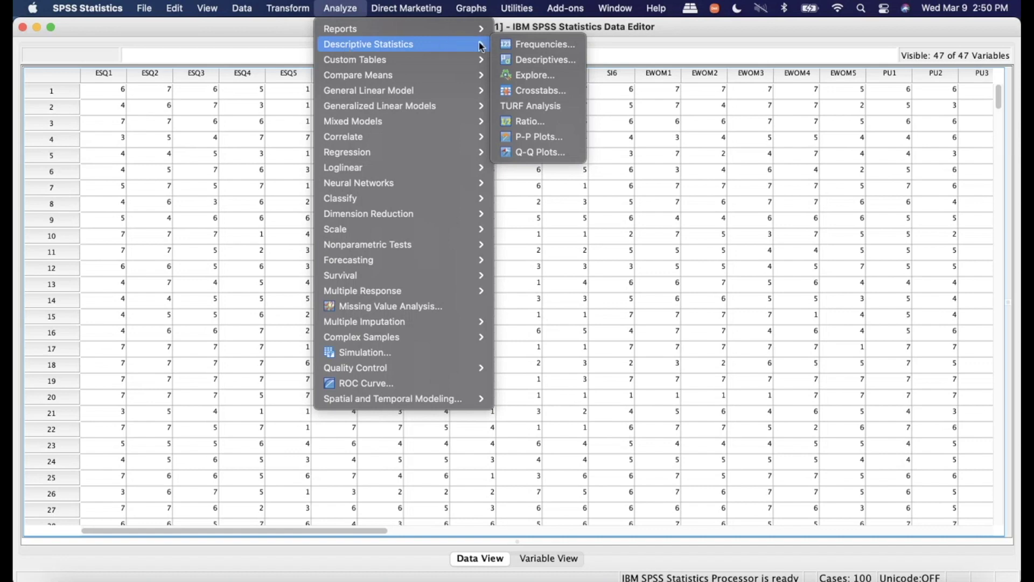
click(527, 60)
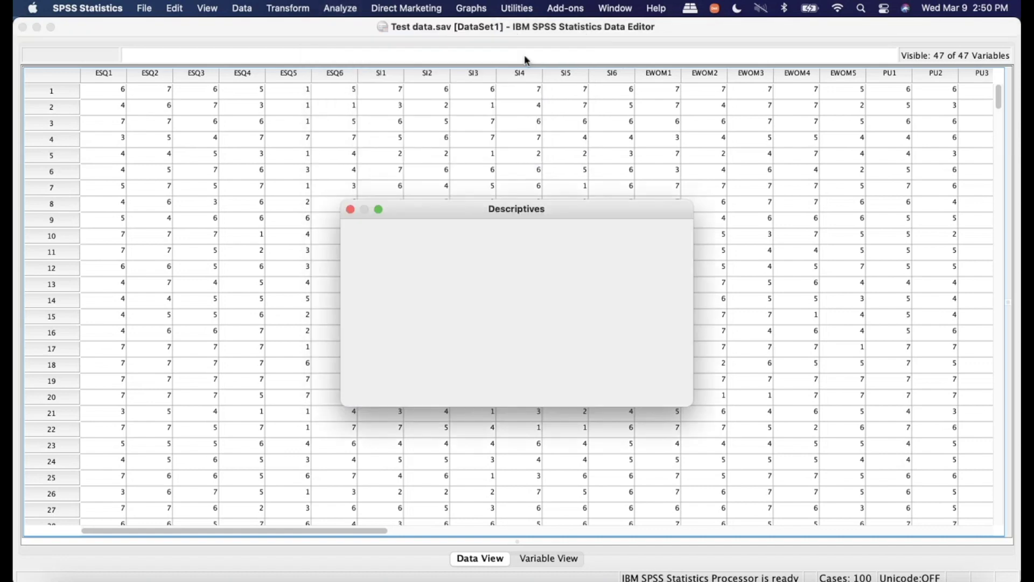
Remove all variables from the list of variables to analyze in Descriptives
click(520, 297)
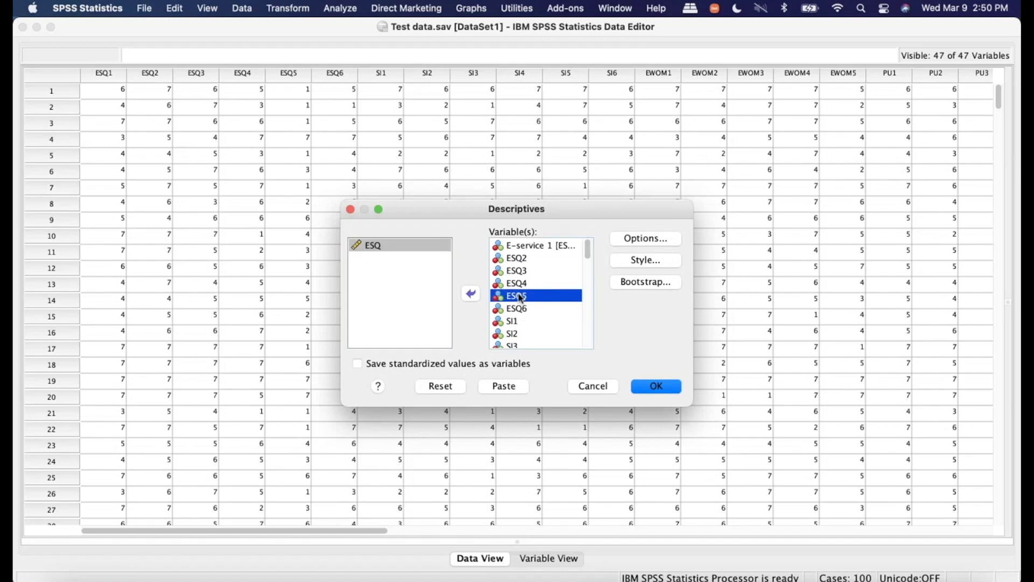
key(super+a)
click(471, 295)
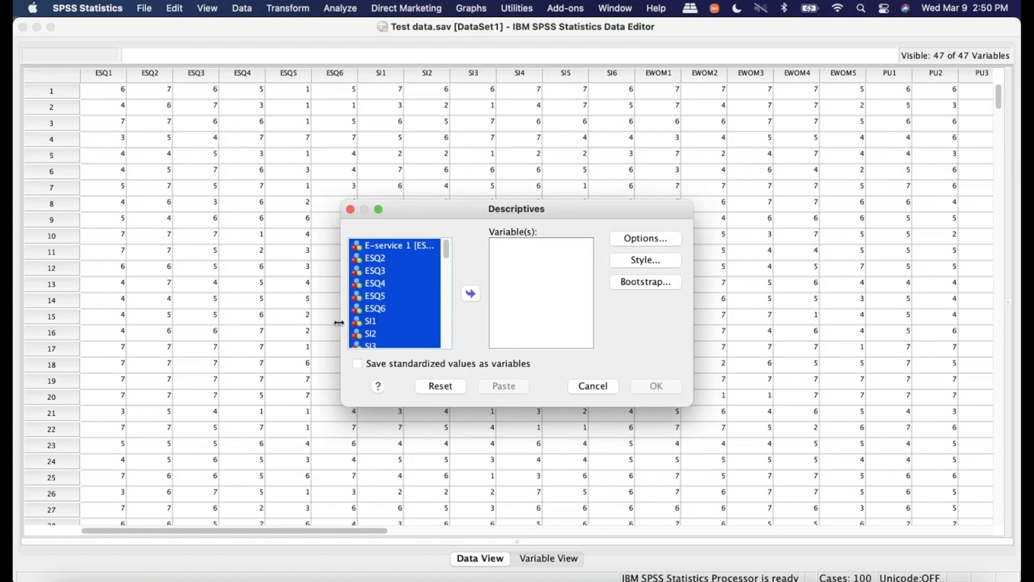
Add all variables from E-service 1 (ESQ1) through RI6 to the Descriptives analysis, leaving out ESQ
click(526, 309)
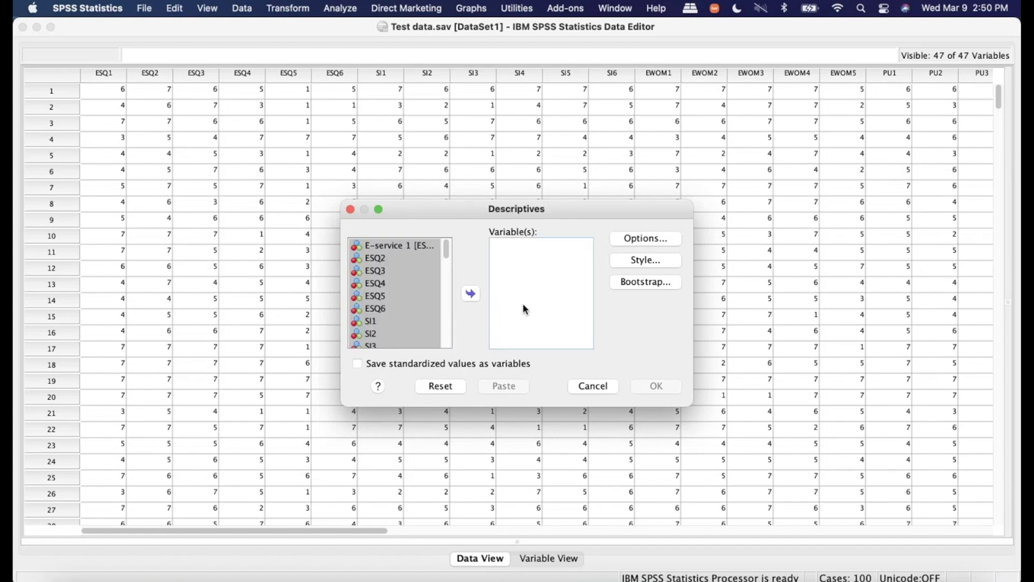
click(383, 296)
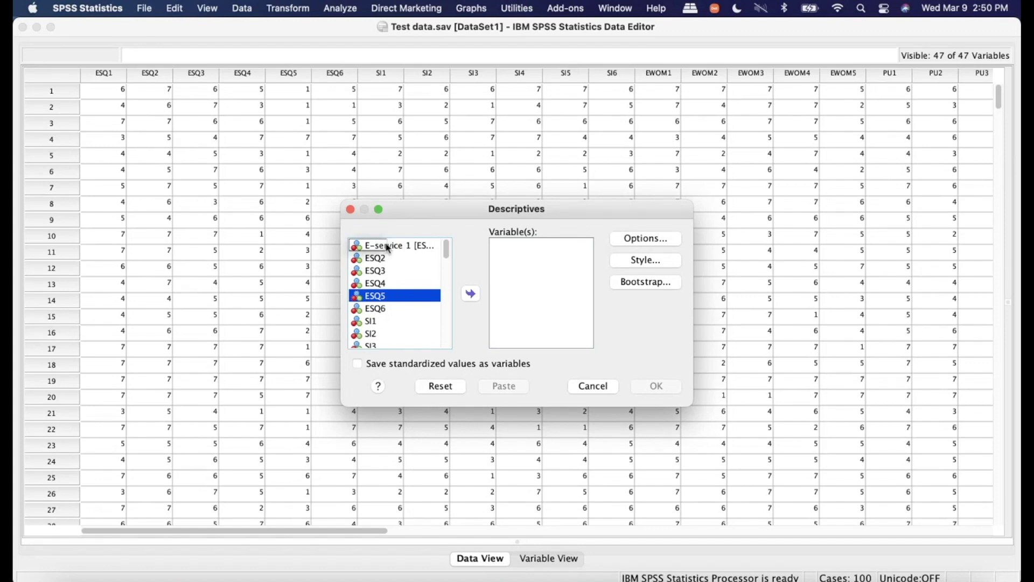
click(404, 248)
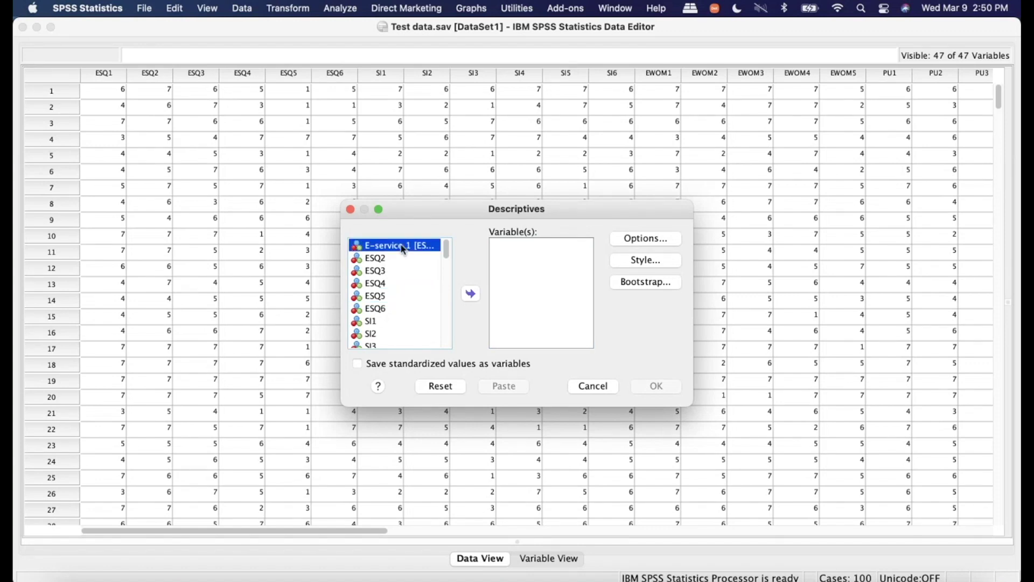
key(shift+Down)
key(shift+Down)
key(shift+Down)
key(shift+Down)
key(shift+Down)
key(shift+Down)
key(shift+Down)
key(shift+Down)
key(shift+Down)
key(shift+Down)
key(shift+Down)
key(shift+Down)
key(shift+Down)
key(shift+Down)
key(shift+Down)
key(shift+Down)
key(shift+Down)
key(shift+Down)
key(shift+Down)
key(shift+Down)
key(shift+Down)
key(shift+Down)
key(shift+Down)
key(shift+Down)
key(shift+Down)
key(shift+Down)
key(shift+Down)
key(shift+Down)
key(shift+Down)
key(shift+Down)
key(shift+Down)
key(shift+Down)
key(shift+Down)
key(shift+Down)
key(shift+Down)
key(shift+Down)
key(shift+Down)
key(shift+Down)
key(shift+Down)
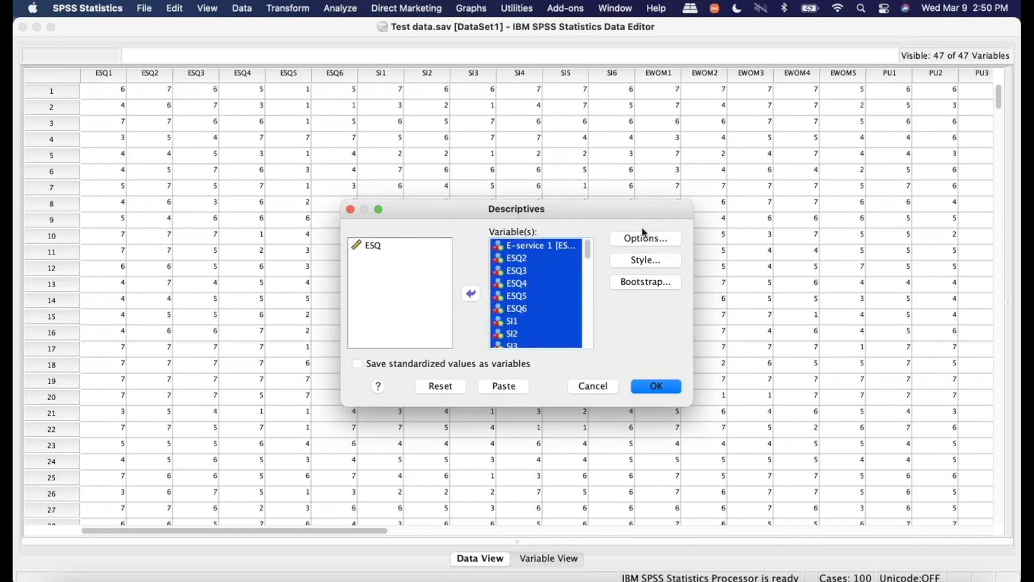
Include variance and range among the Descriptives statistics, keep the variable list display order, and run the analysis
click(645, 241)
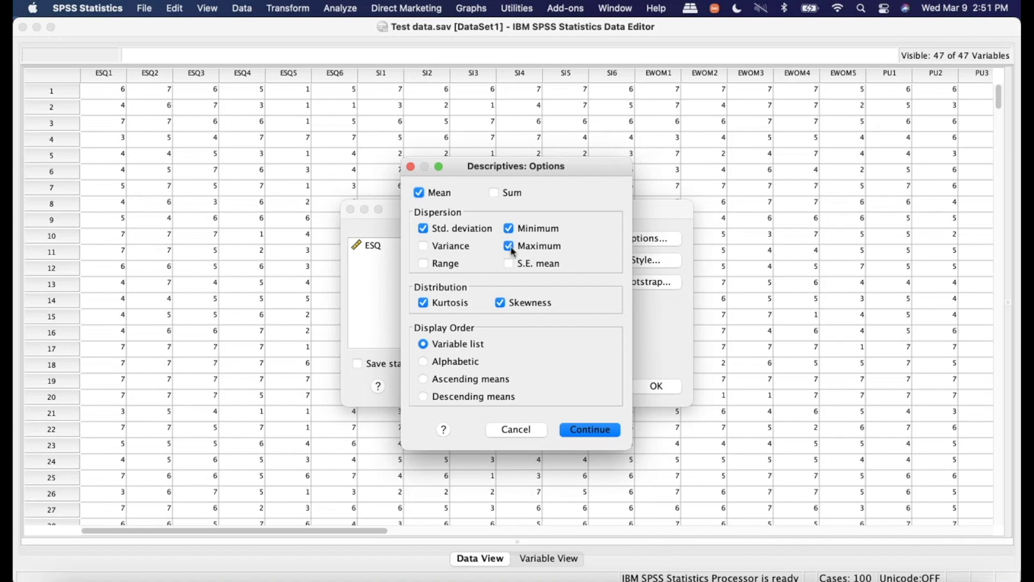
click(424, 263)
click(583, 433)
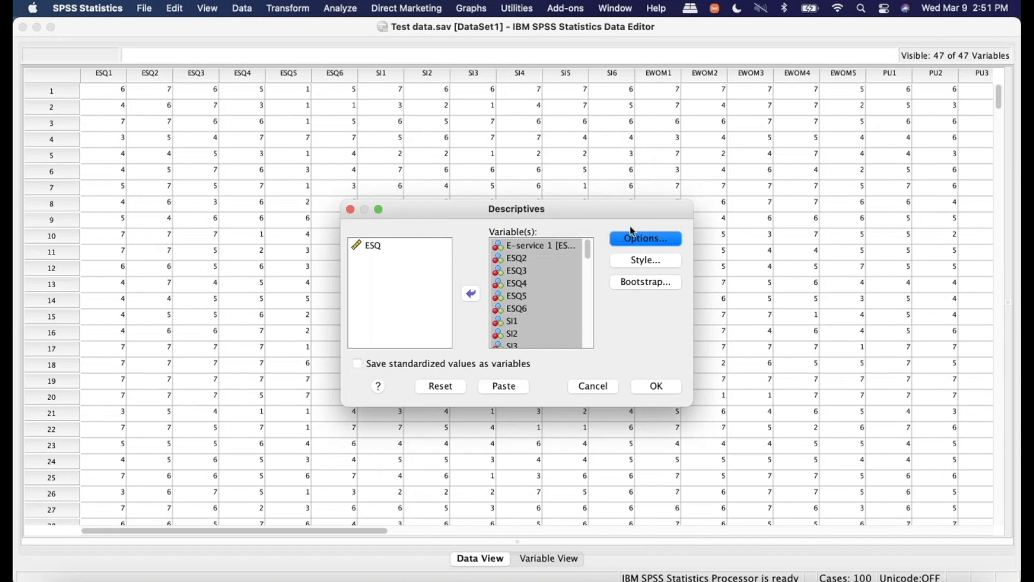
click(654, 241)
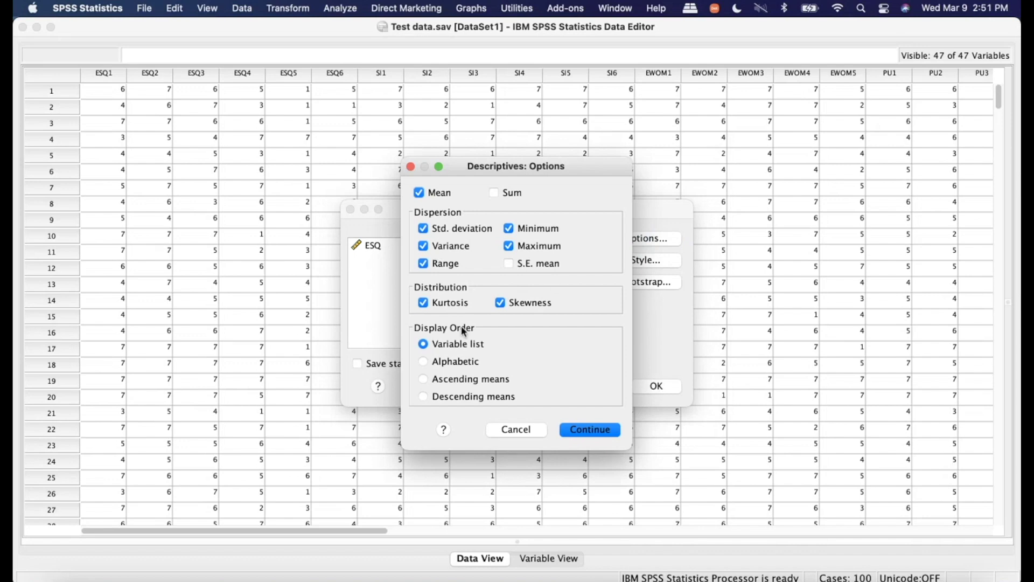
click(578, 434)
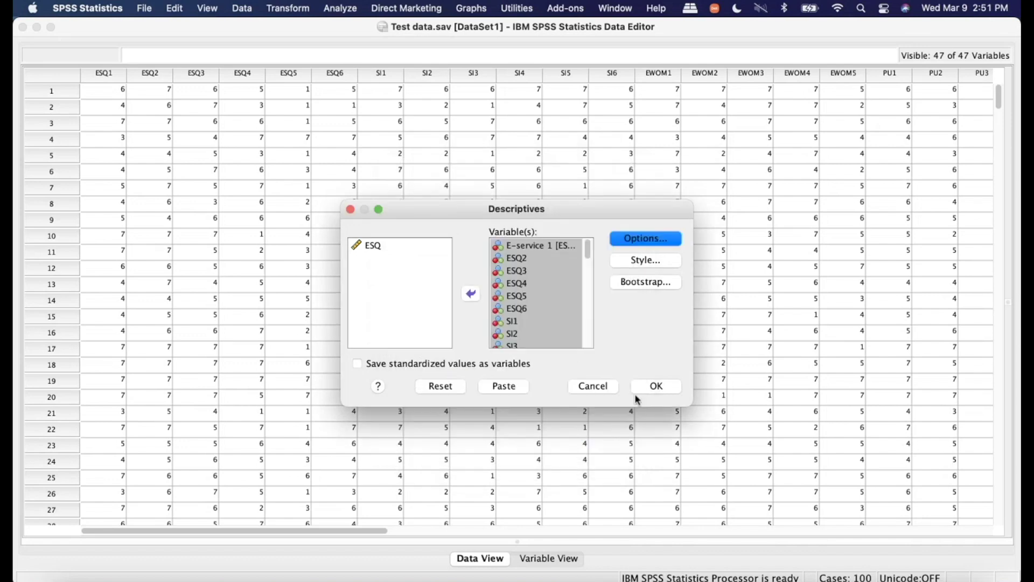
click(645, 388)
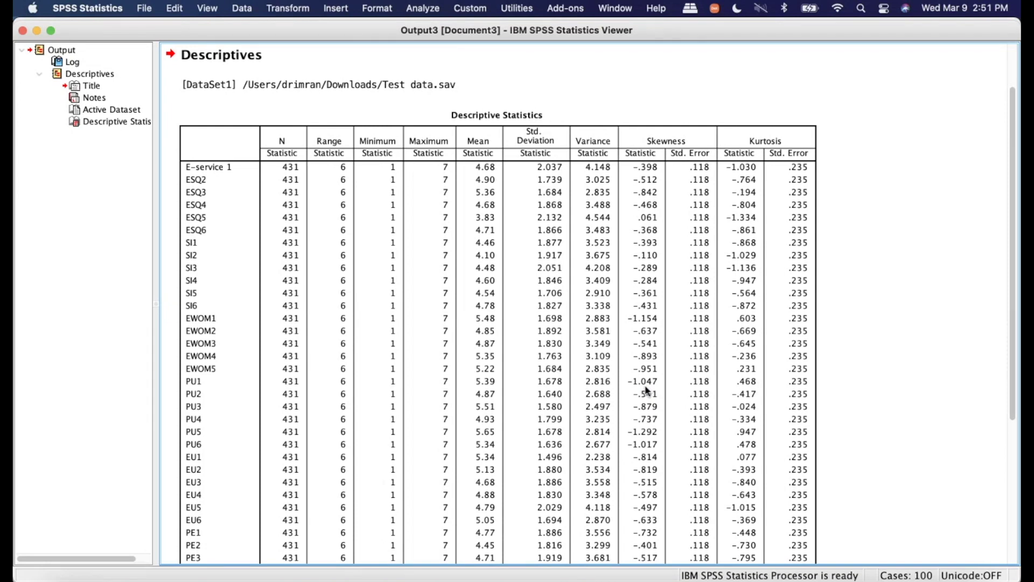
Examine the Descriptive Statistics output table, comparing range, minimum, maximum, mean, standard deviation, variance, skewness and kurtosis across the variables
click(578, 360)
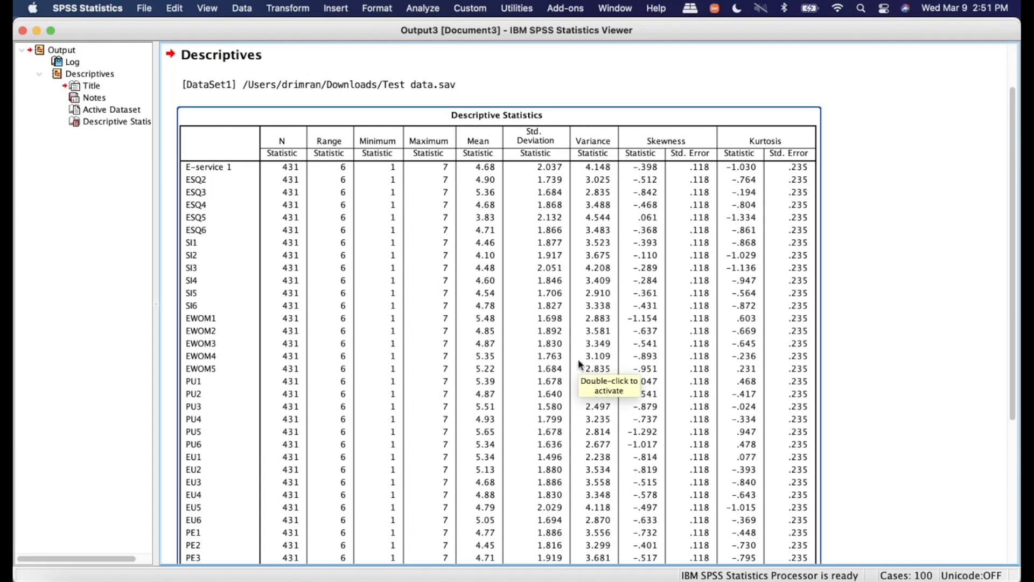
scroll(578, 360, down, 1)
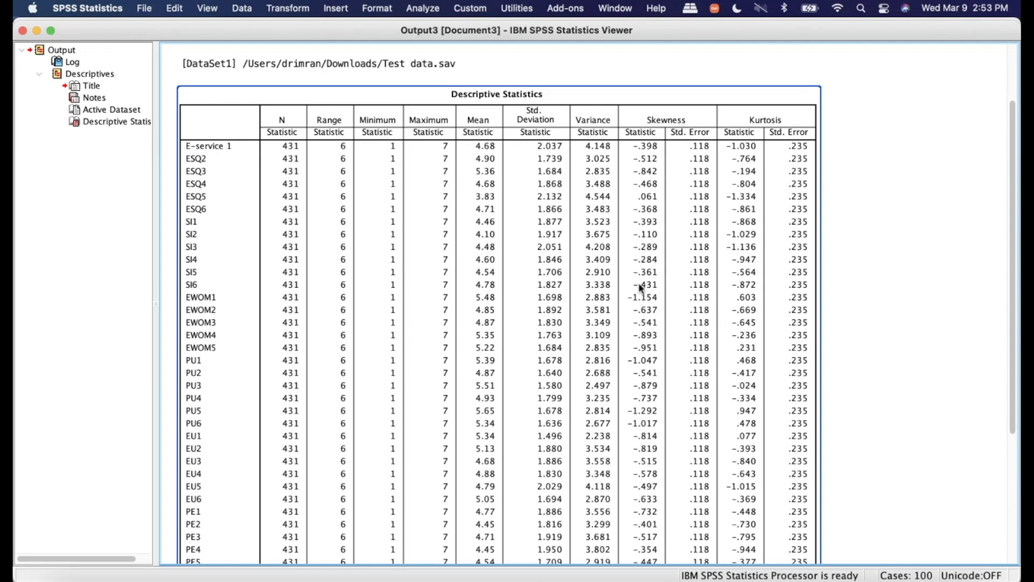
click(843, 503)
click(900, 557)
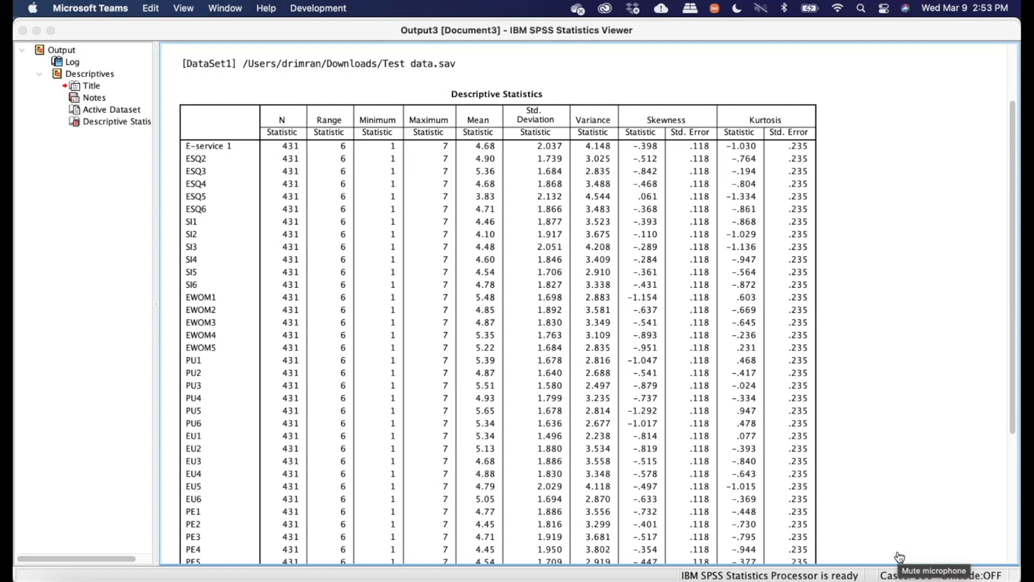
click(699, 397)
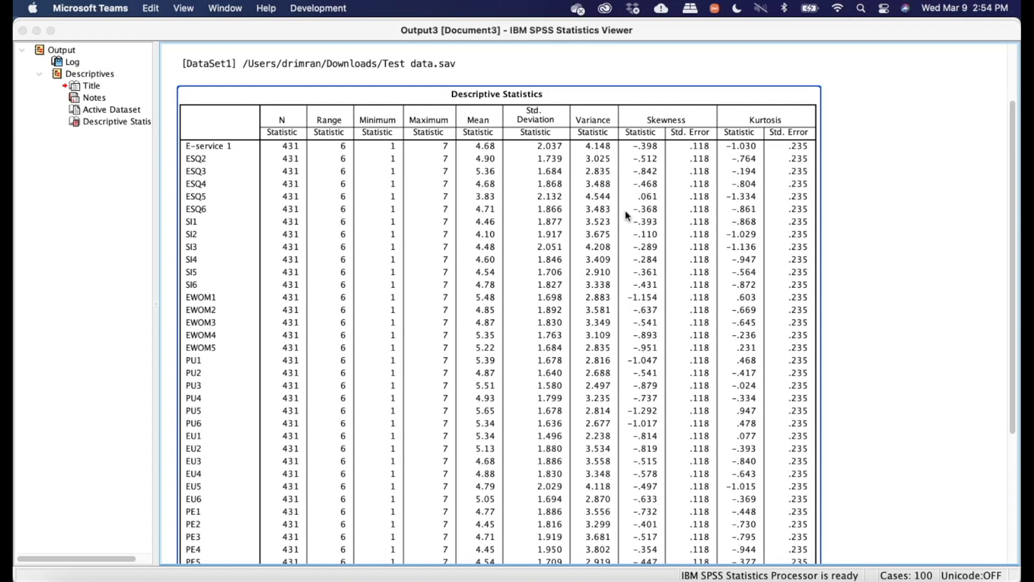
scroll(627, 214, down, 5)
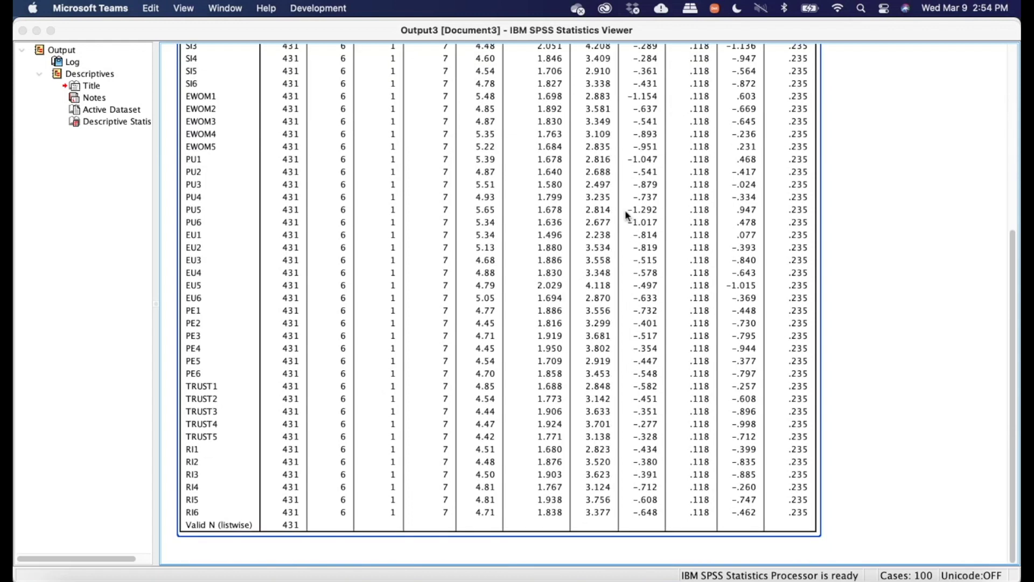
scroll(627, 214, up, 7)
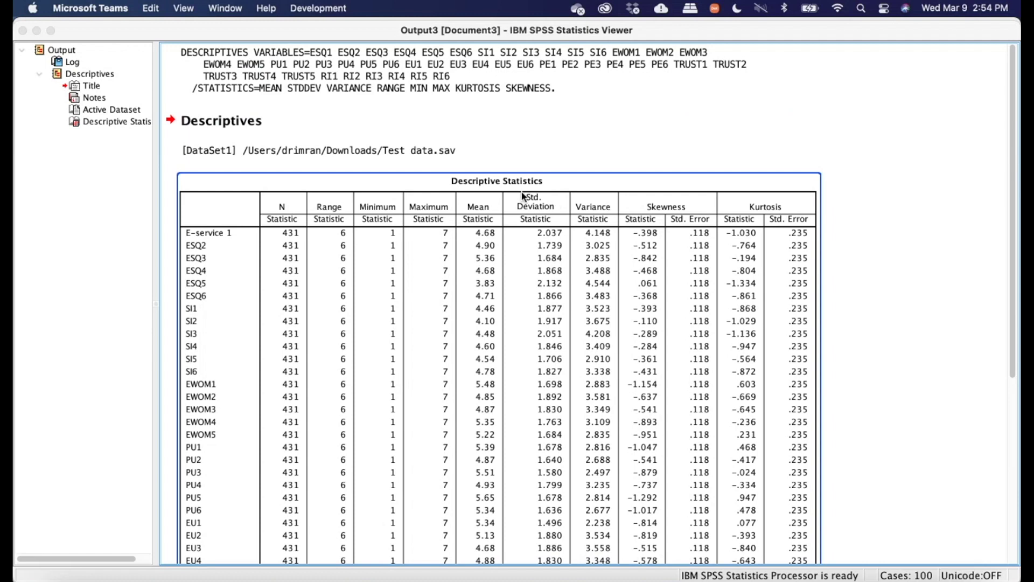
scroll(488, 171, down, 3)
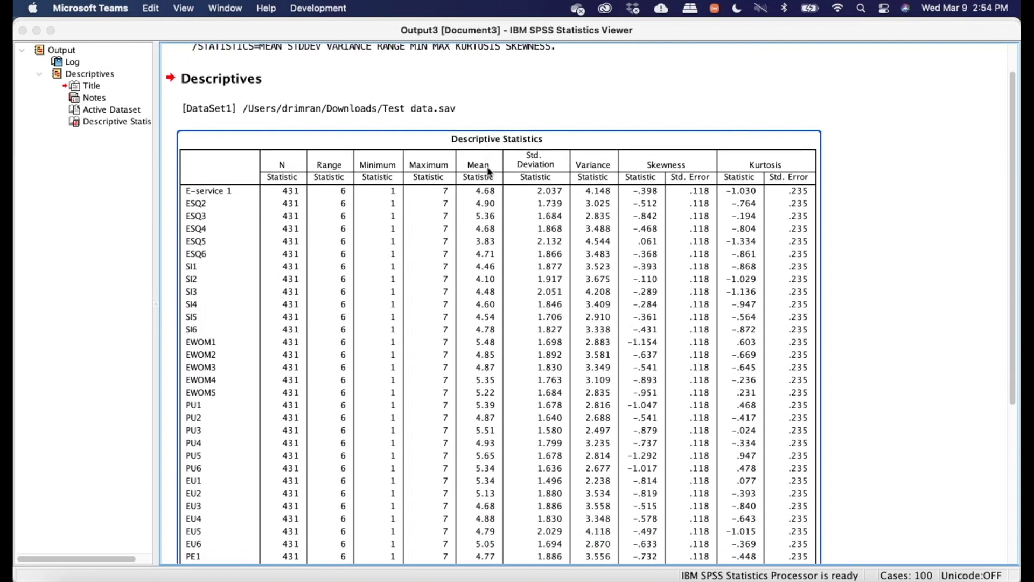
scroll(487, 170, up, 3)
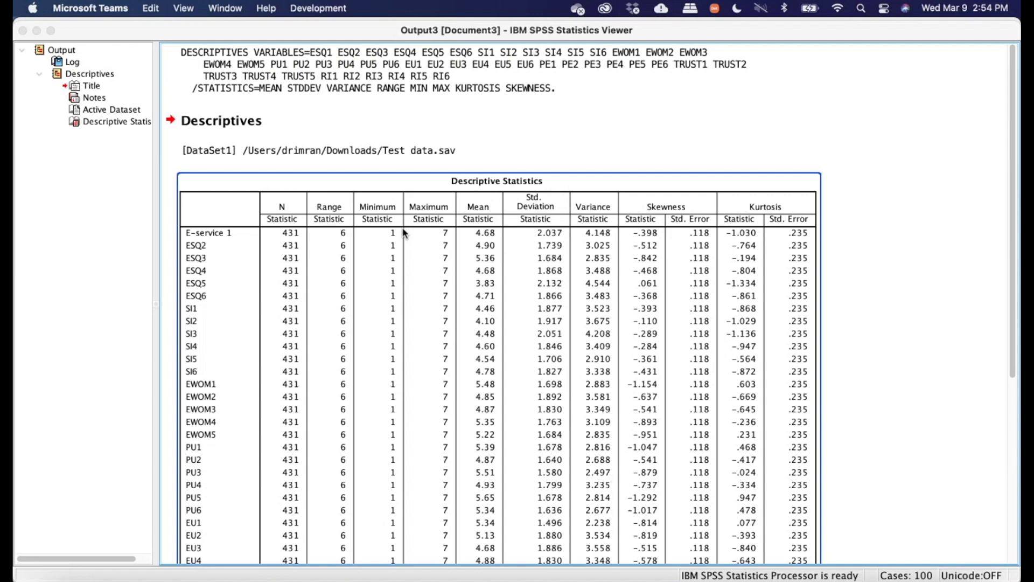
scroll(326, 225, down, 5)
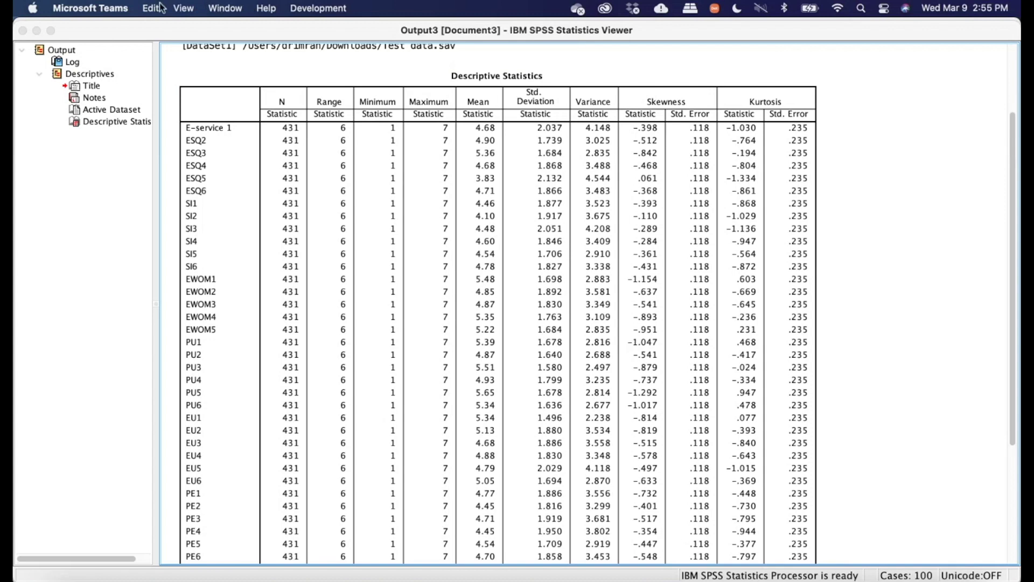
Close the descriptives output without saving it and open Compute Variable for the dataset
click(22, 33)
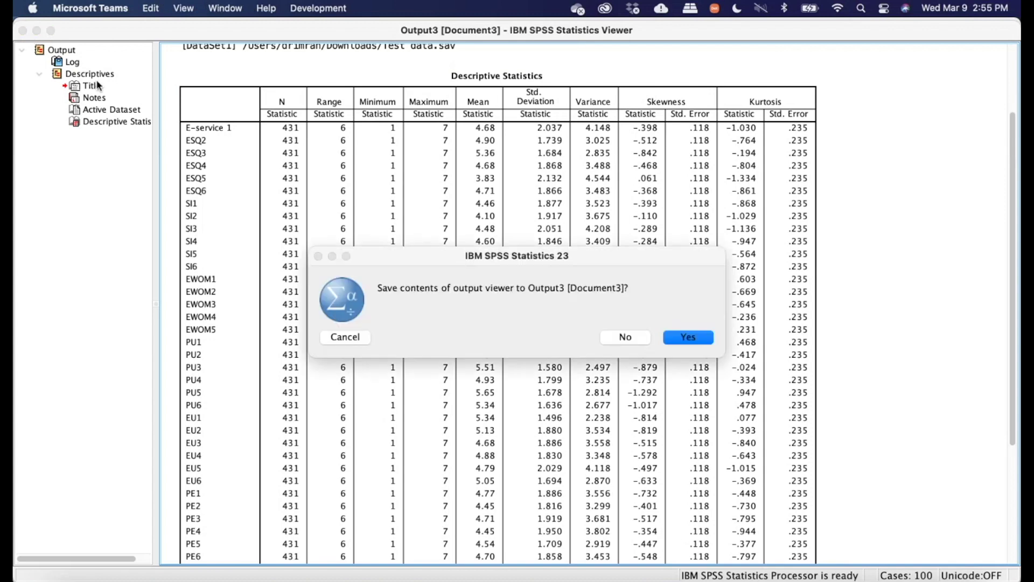
click(626, 337)
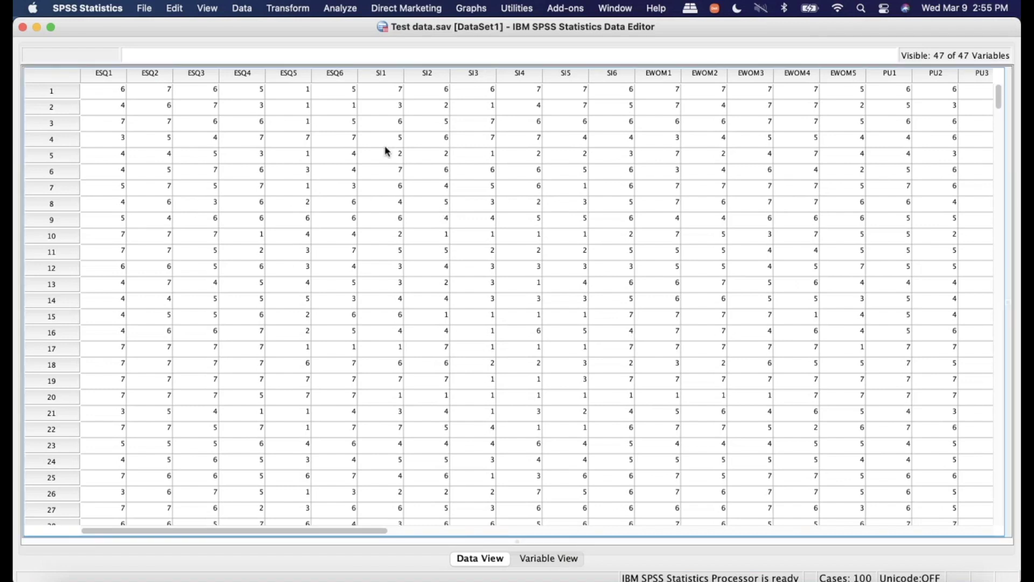
click(344, 9)
mouse_move(304, 12)
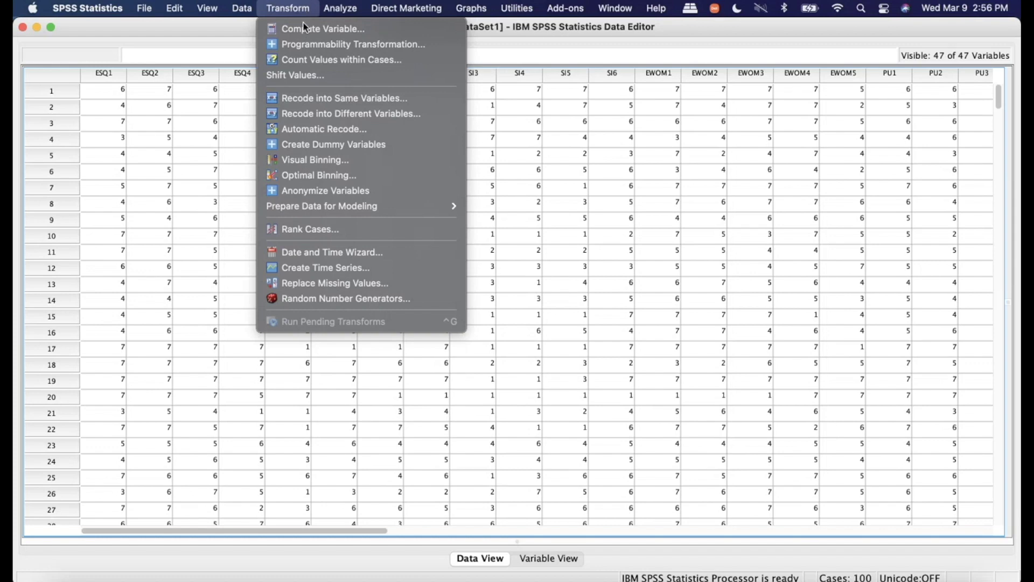
click(306, 31)
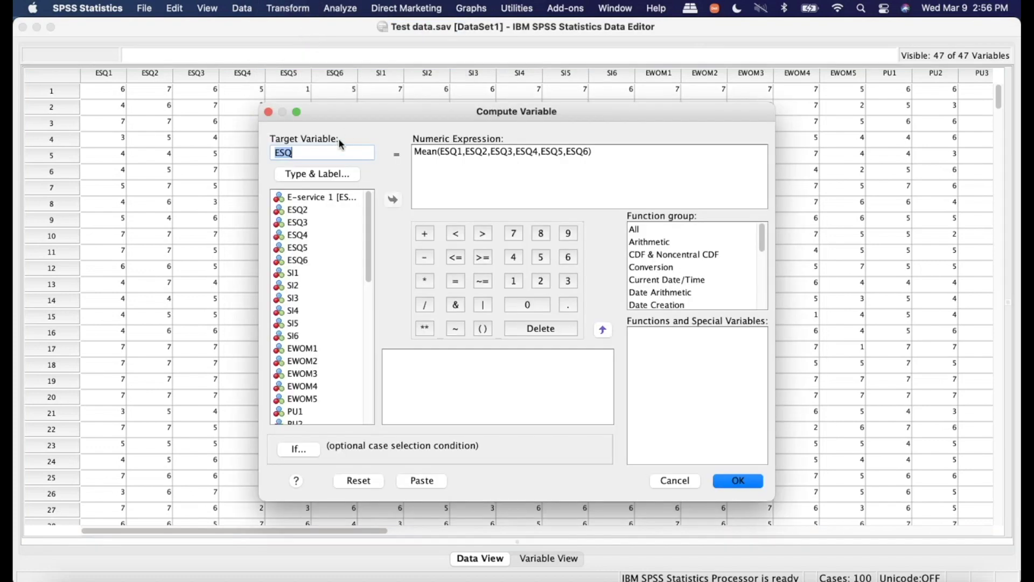
Replace the target variable name with SI in Compute Variable
drag(327, 152, 265, 156)
click(294, 275)
drag(304, 152, 275, 152)
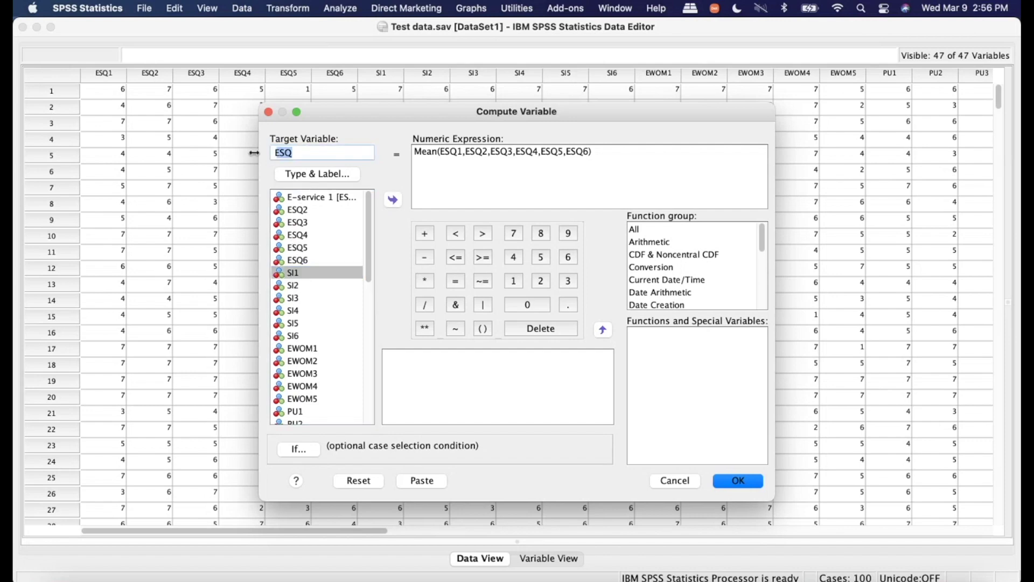
click(294, 156)
key(BackSpace)
key(BackSpace)
key(BackSpace)
text(S)
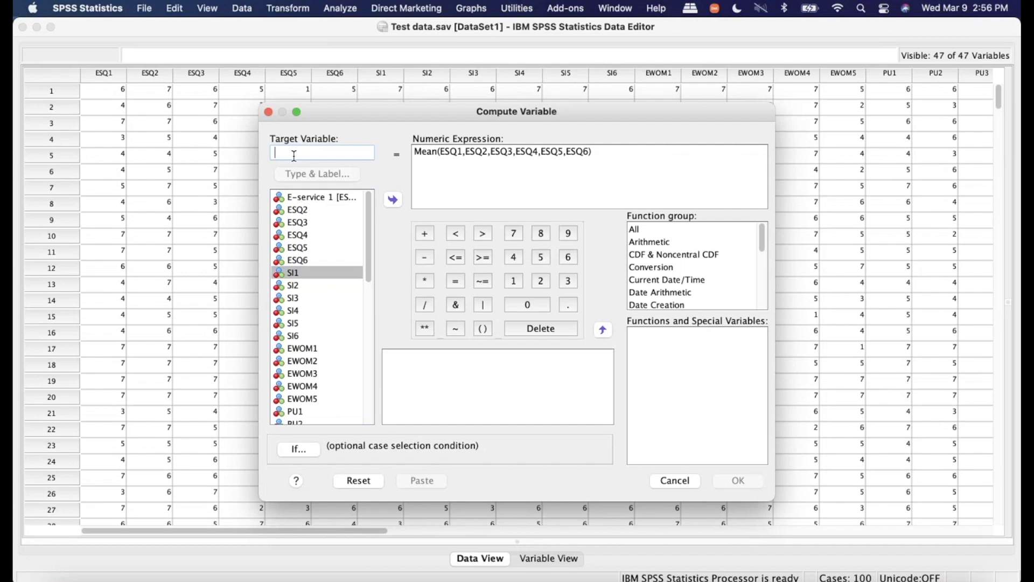
text(I)
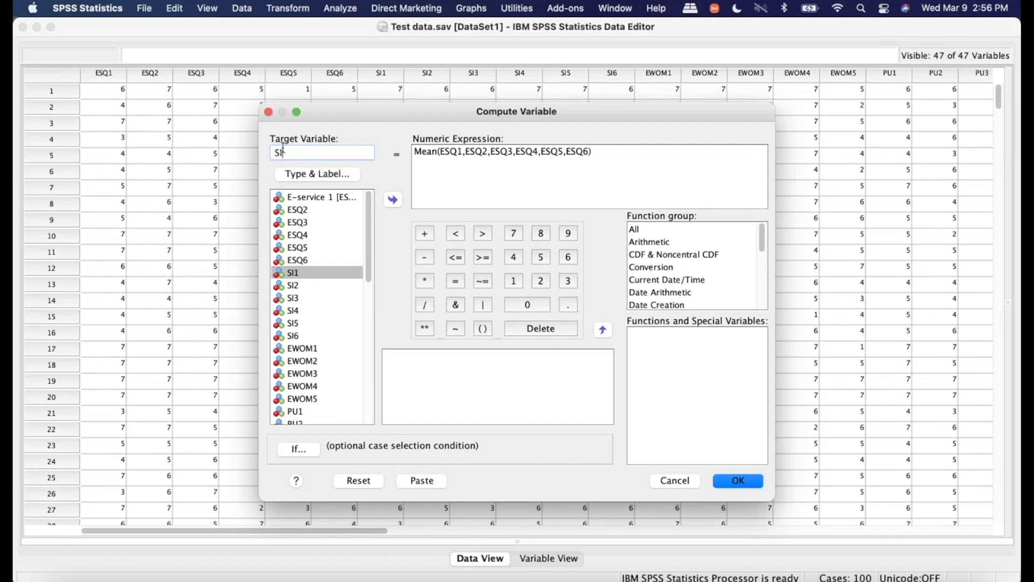
Clear the previous numeric expression and begin a new one with the mean function
click(442, 152)
drag(614, 153, 407, 147)
key(BackSpace)
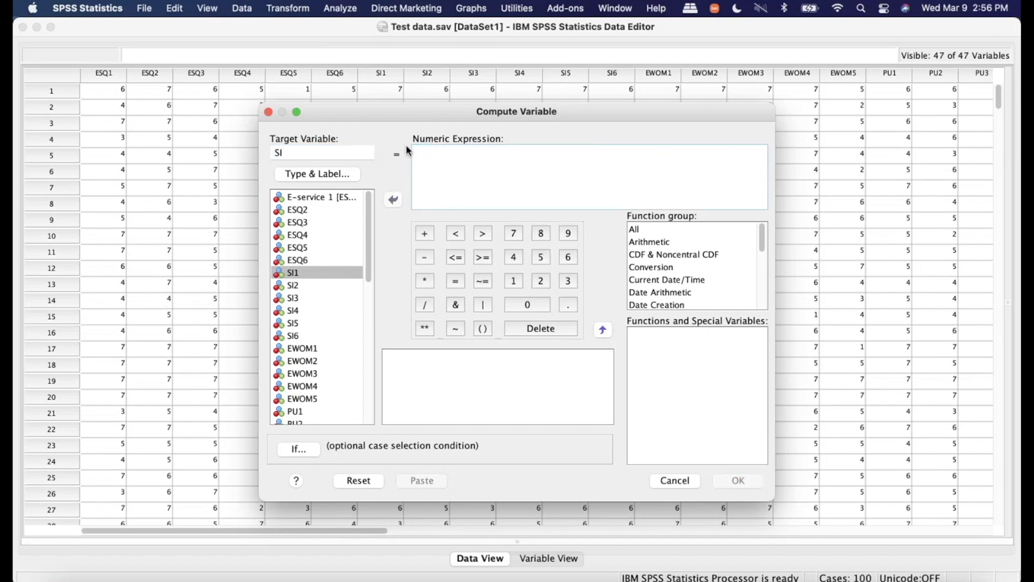
text(mean()
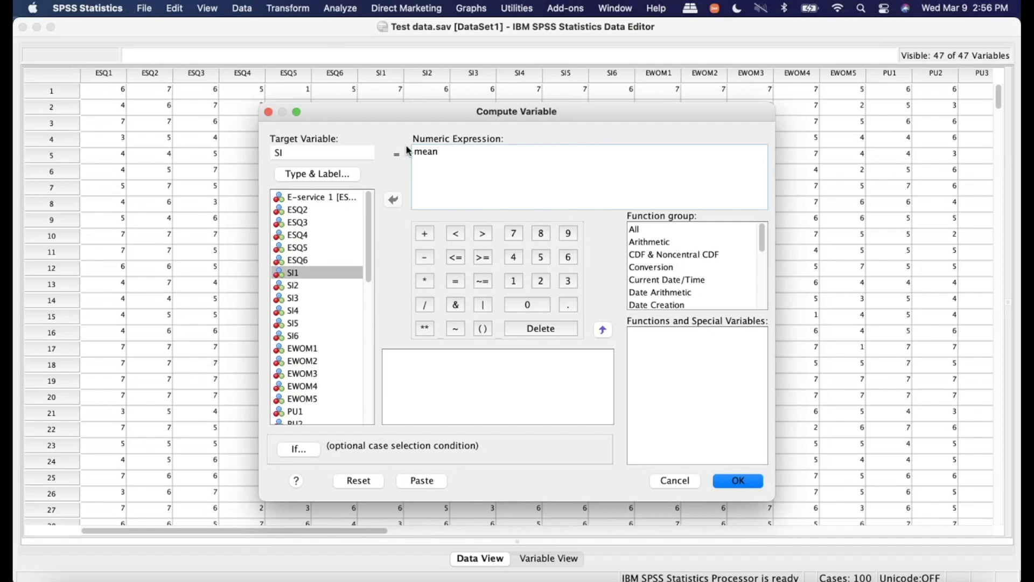
Complete the expression as mean(SI1,SI2,SI3,SI4,SI5,SI6) and compute the SI variable
double_click(307, 273)
text(,)
double_click(305, 286)
text(,)
double_click(305, 299)
text(,)
double_click(303, 312)
text(,)
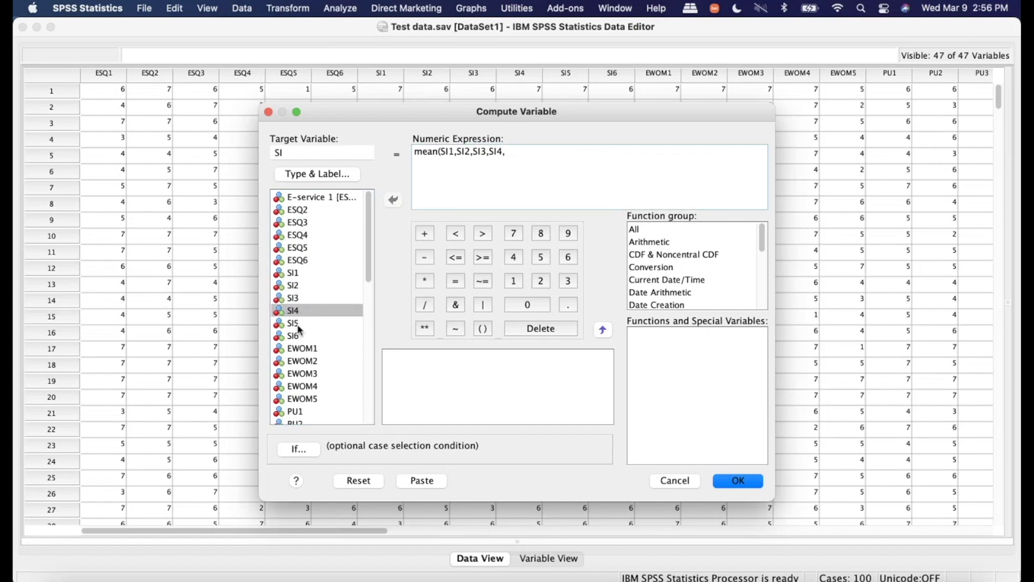
double_click(299, 324)
text(,)
double_click(298, 337)
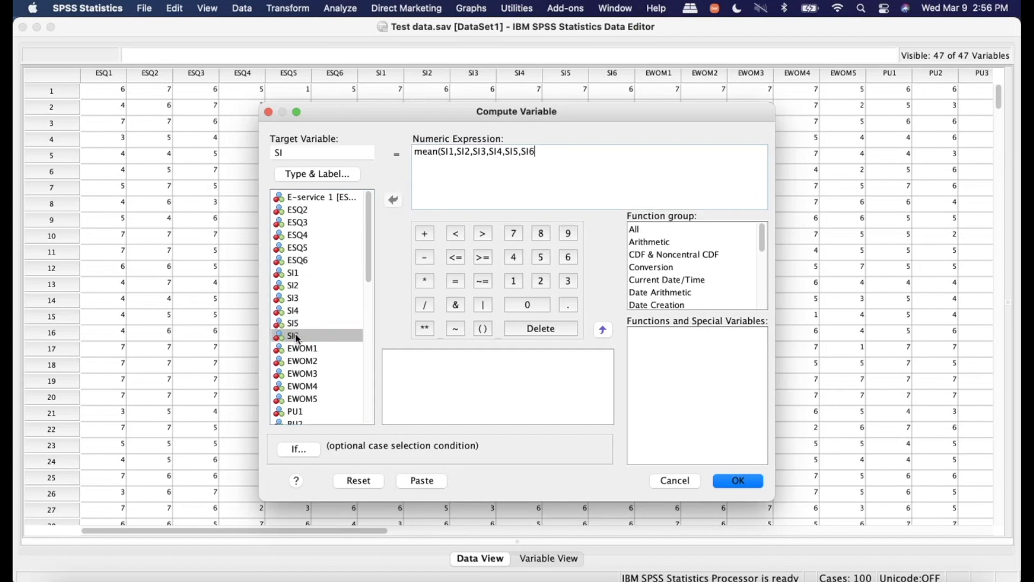
text())
click(724, 482)
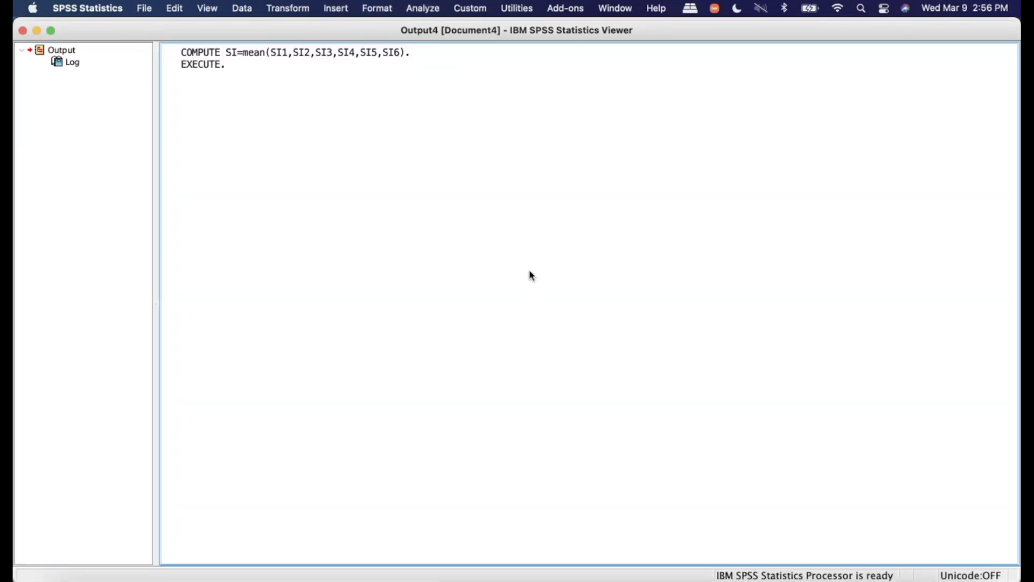
Close the compute output without saving it and check the ESQ and SI columns at the end of the data
click(23, 30)
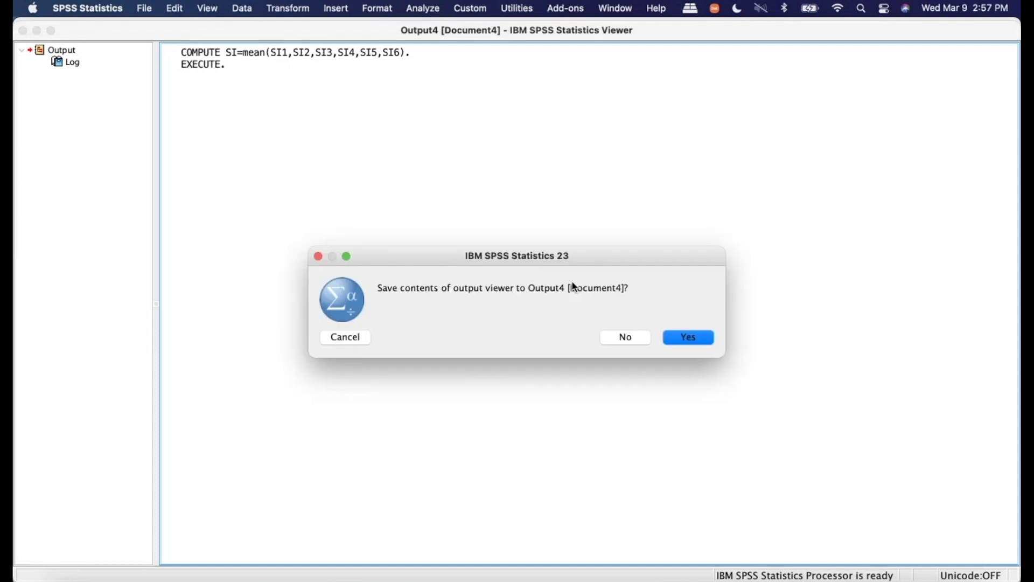
click(637, 341)
scroll(648, 254, right, 15)
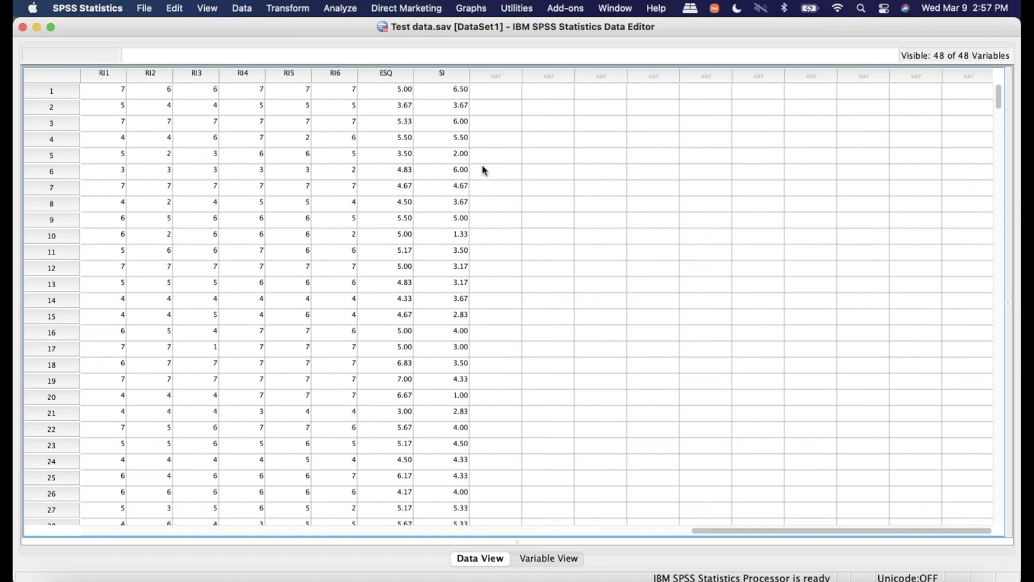
scroll(451, 141, left, 2)
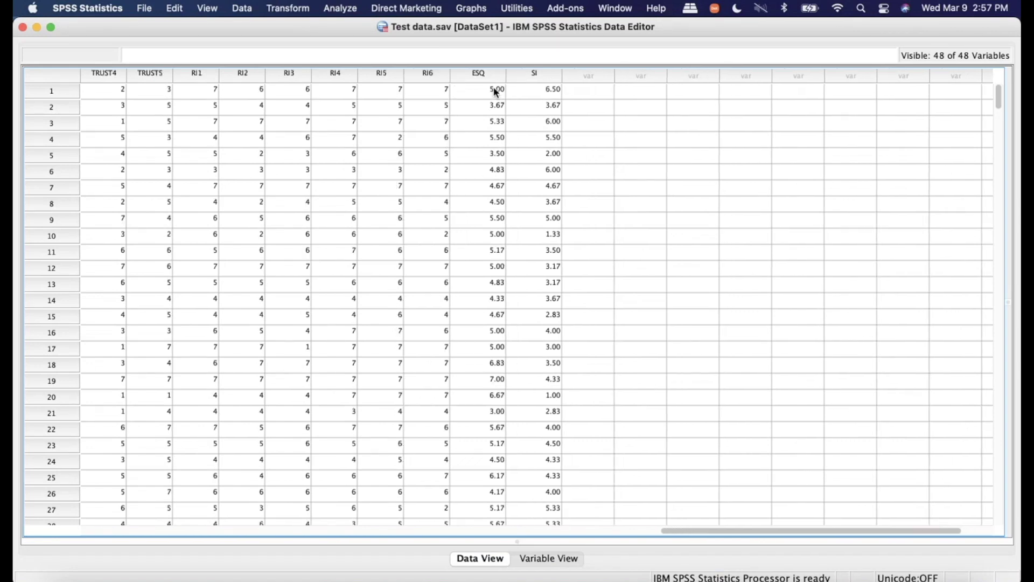
click(479, 73)
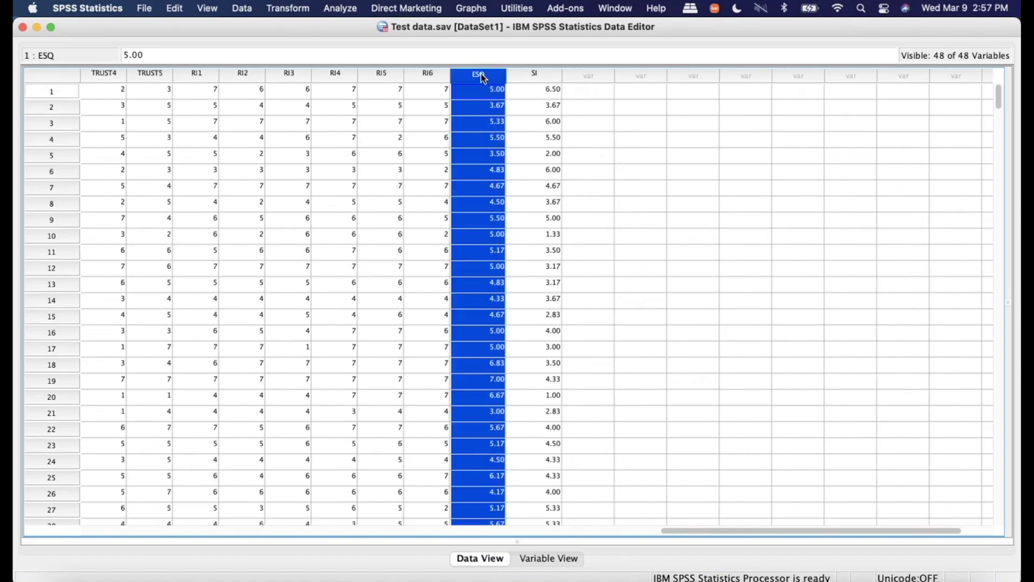
click(529, 75)
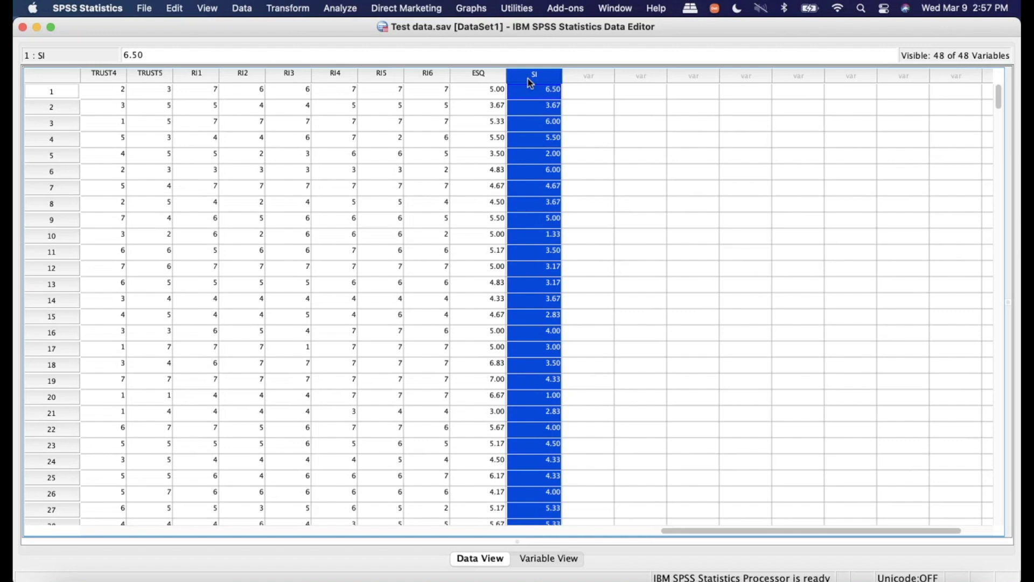
Start another computed variable with EWOM as the target variable name
scroll(528, 78, left, 20)
click(292, 12)
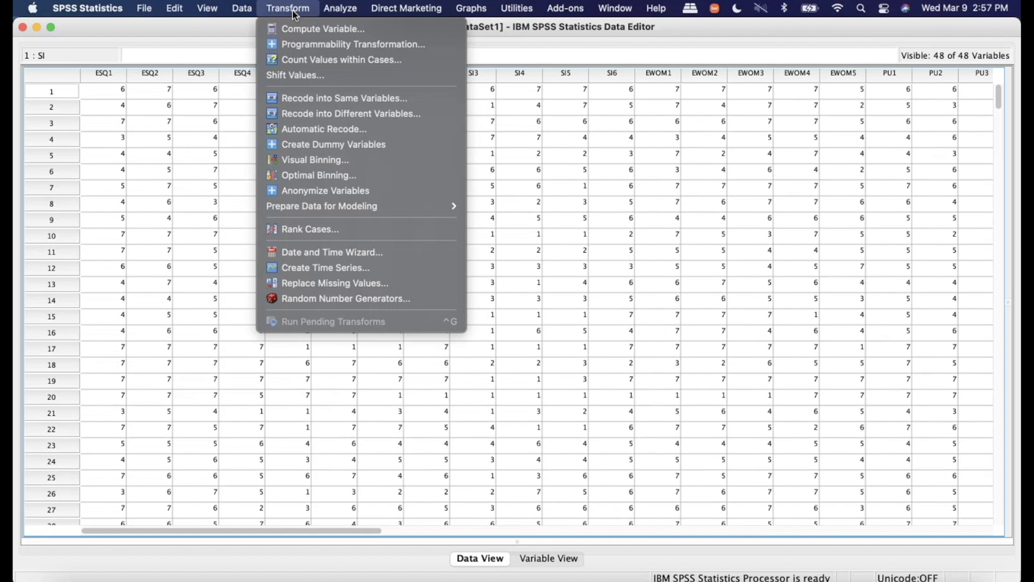
click(300, 27)
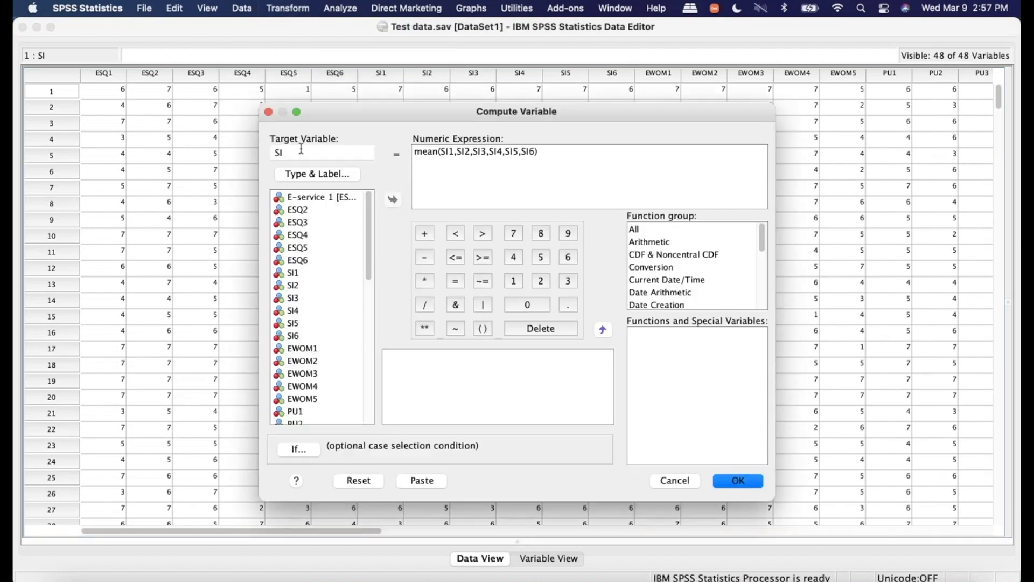
click(300, 152)
drag(299, 149, 267, 153)
text(EWOM)
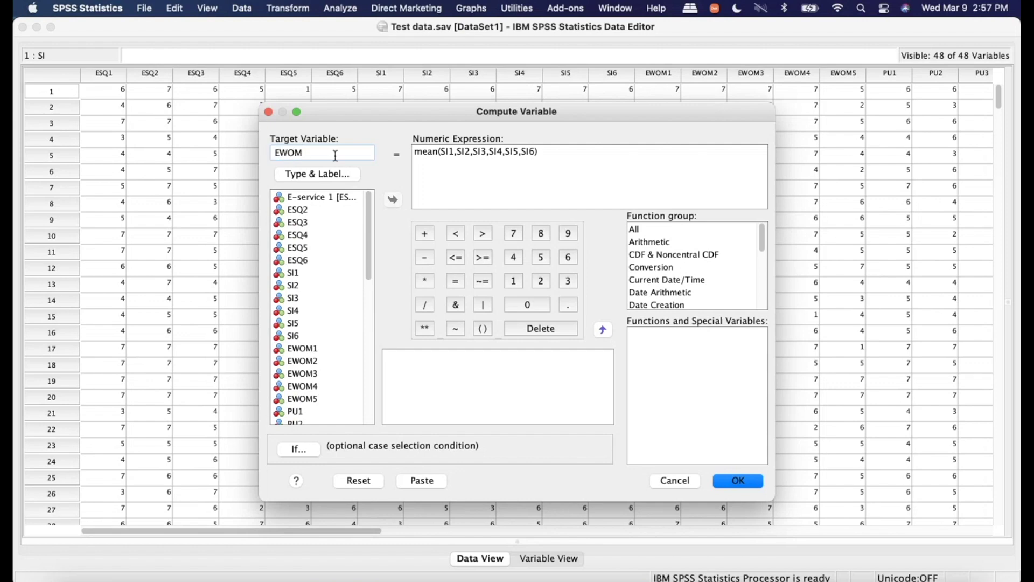
Replace the SI items in the mean expression with EWOM1 through EWOM5, separated by commas, and compute the EWOM variable
drag(440, 153, 534, 154)
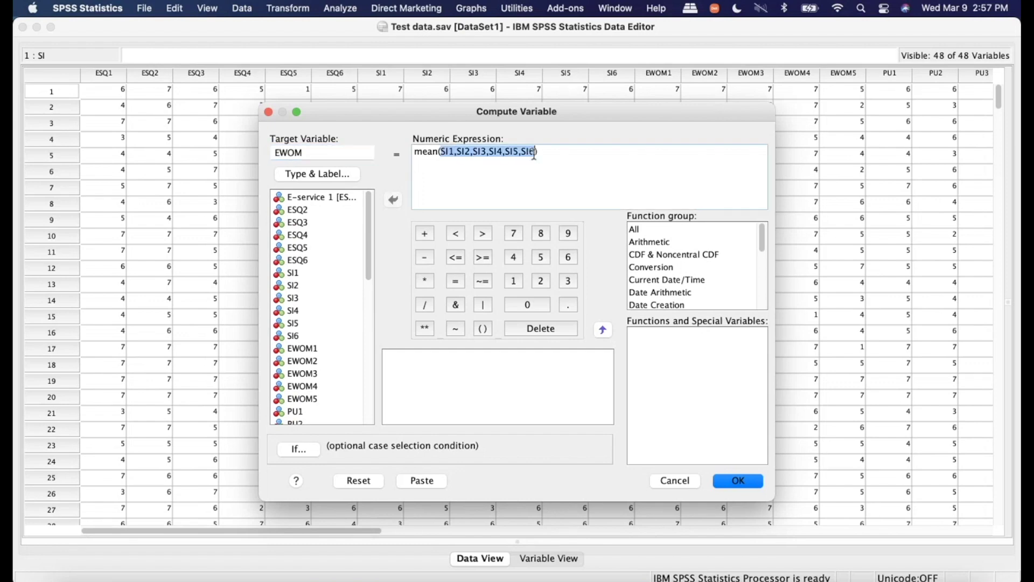
key(BackSpace)
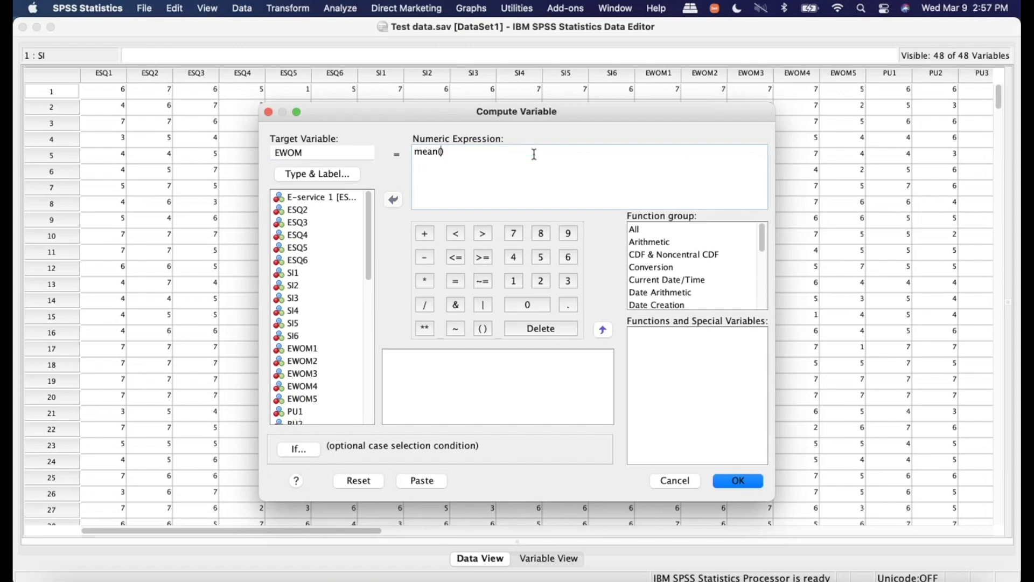
click(316, 350)
double_click(316, 352)
text(,)
double_click(315, 363)
text(,)
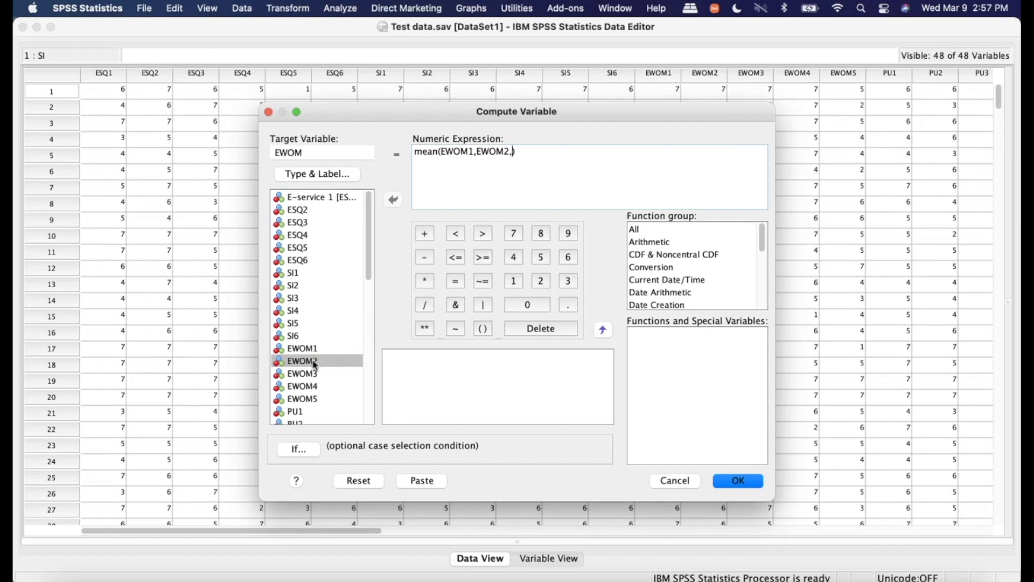
double_click(313, 374)
text(,)
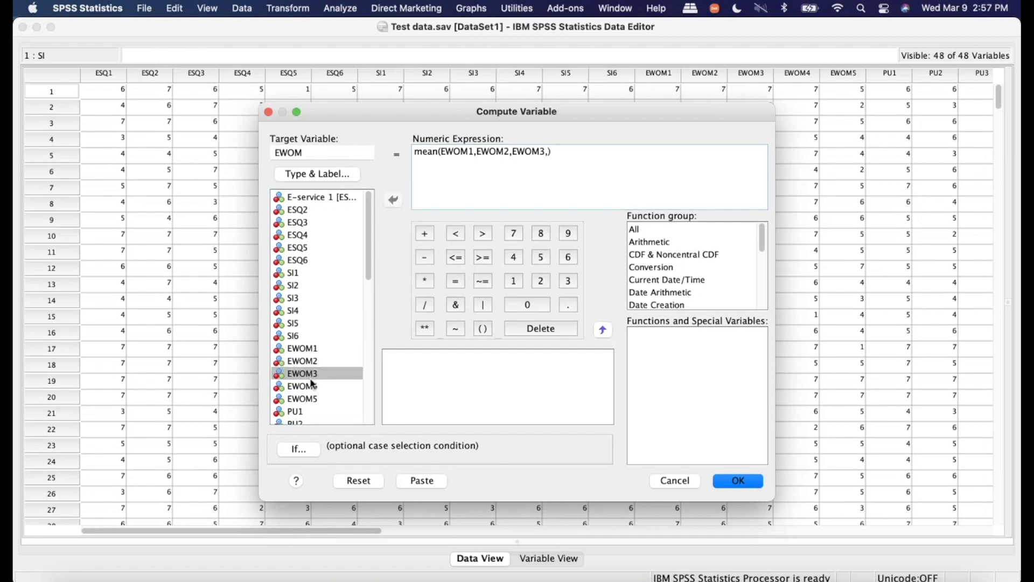
double_click(308, 386)
text(,)
click(311, 399)
double_click(311, 399)
click(735, 481)
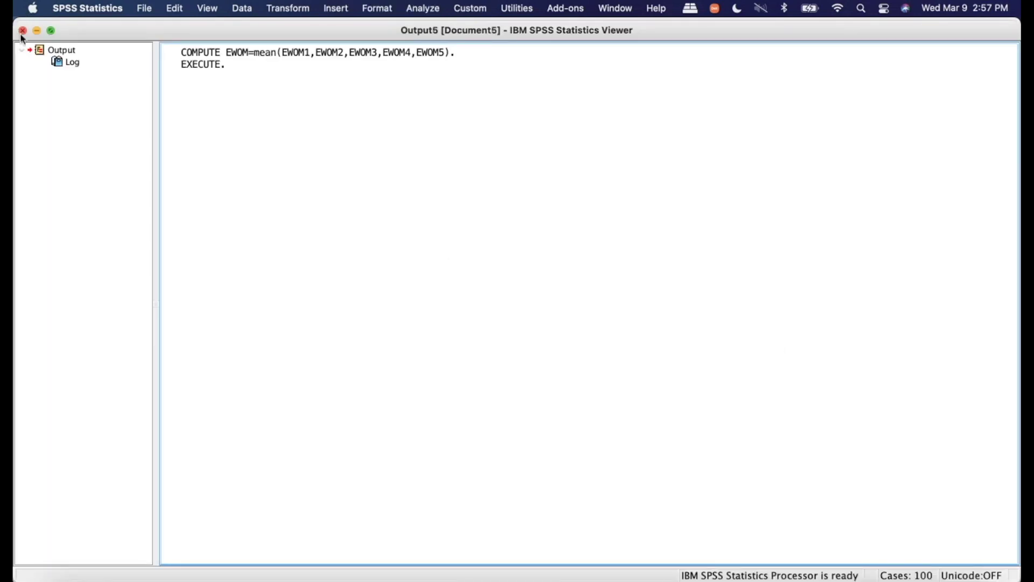
Close the compute output without saving it and remove all variables from the Descriptives analysis list
click(23, 31)
click(627, 334)
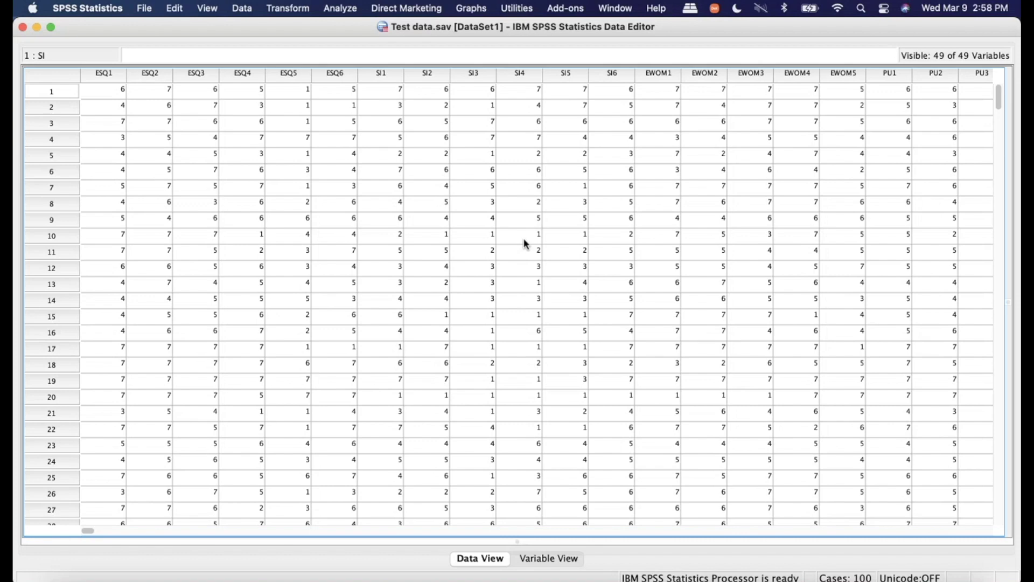
click(334, 9)
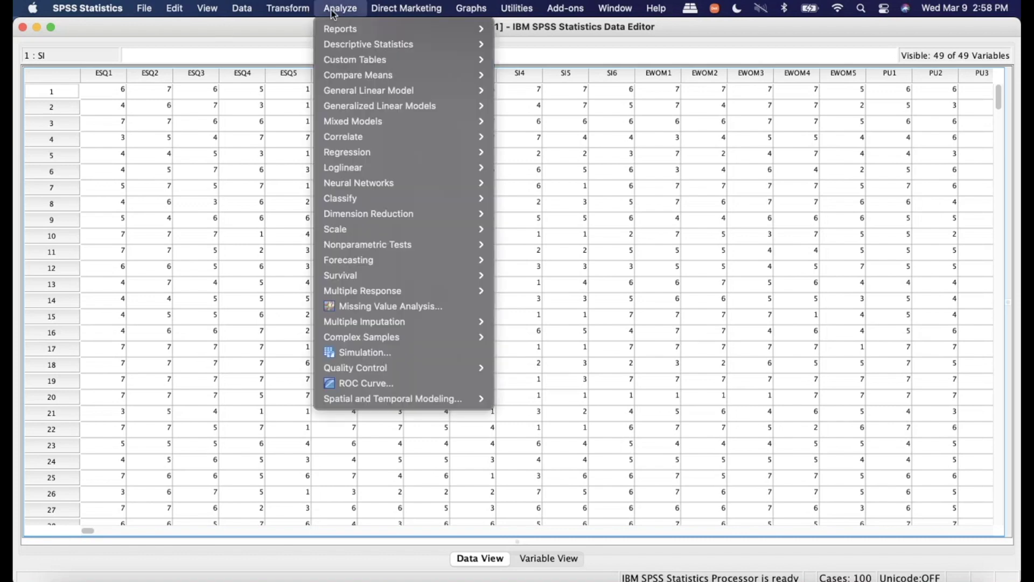
mouse_move(358, 48)
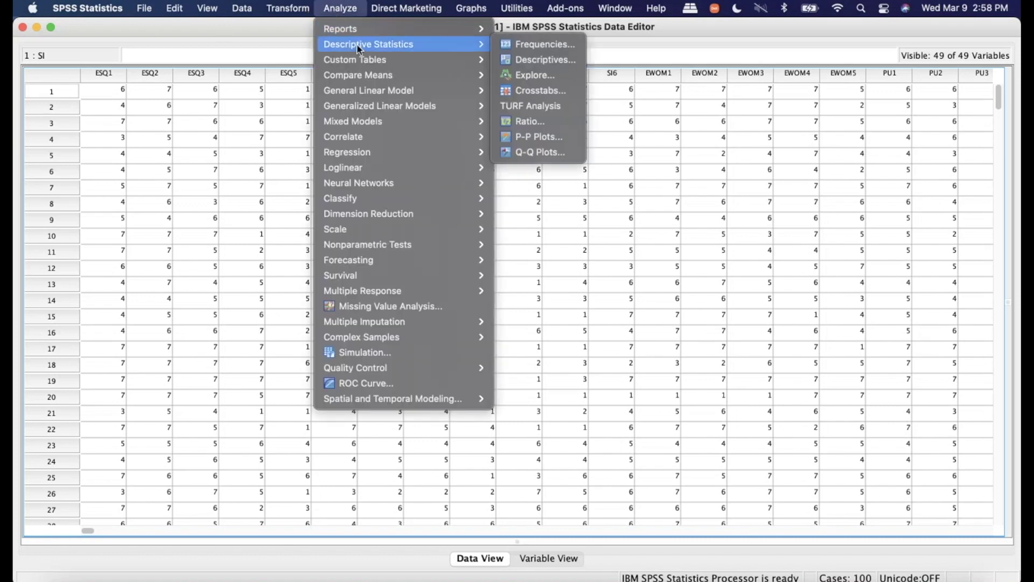
click(537, 59)
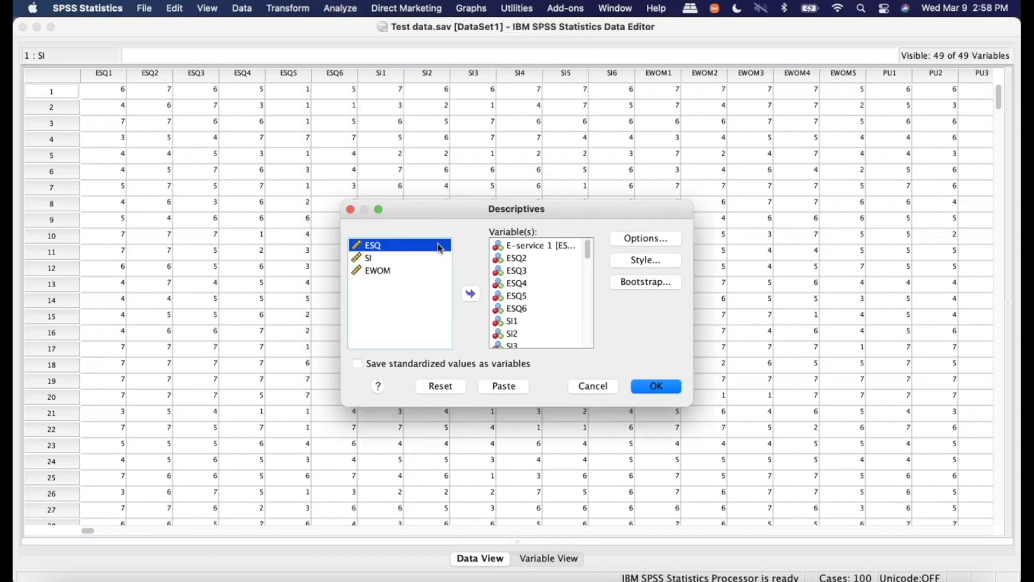
click(513, 309)
key(super+a)
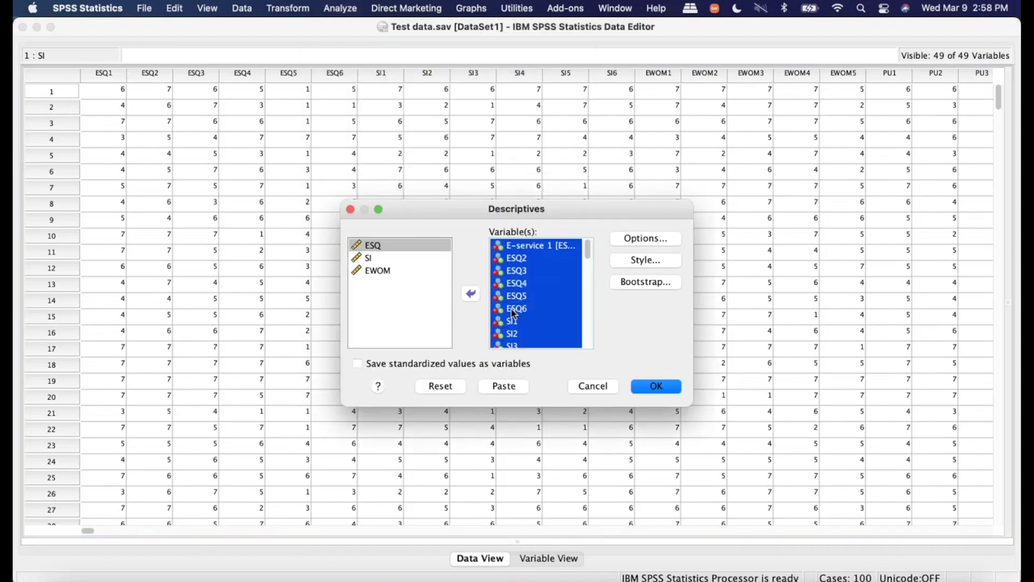
click(471, 294)
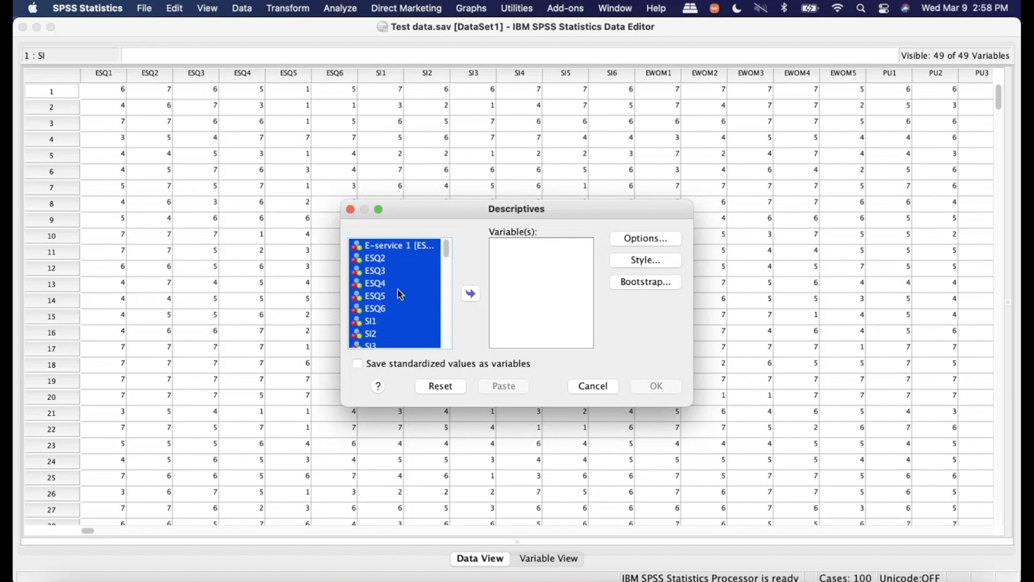
Add the computed variables ESQ, SI and EWOM to the Descriptives analysis and run it
scroll(398, 289, down, 10)
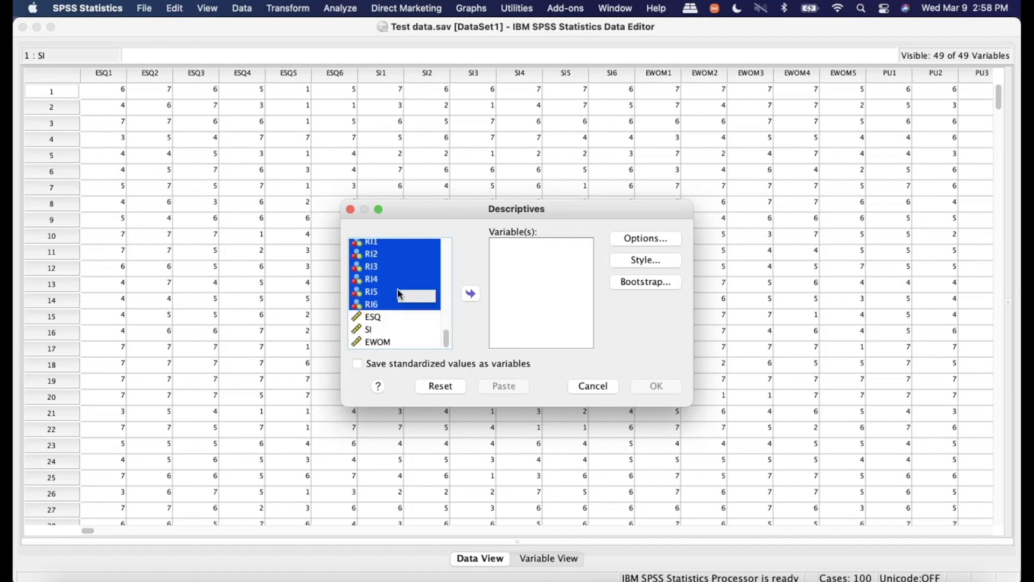
click(378, 321)
key(shift+Down)
key(shift+Down)
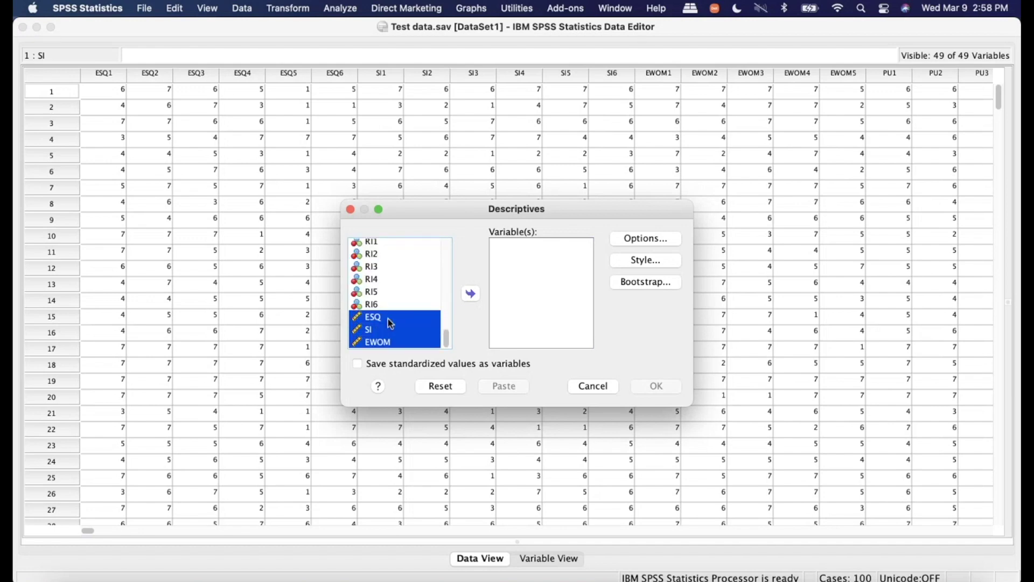
click(471, 293)
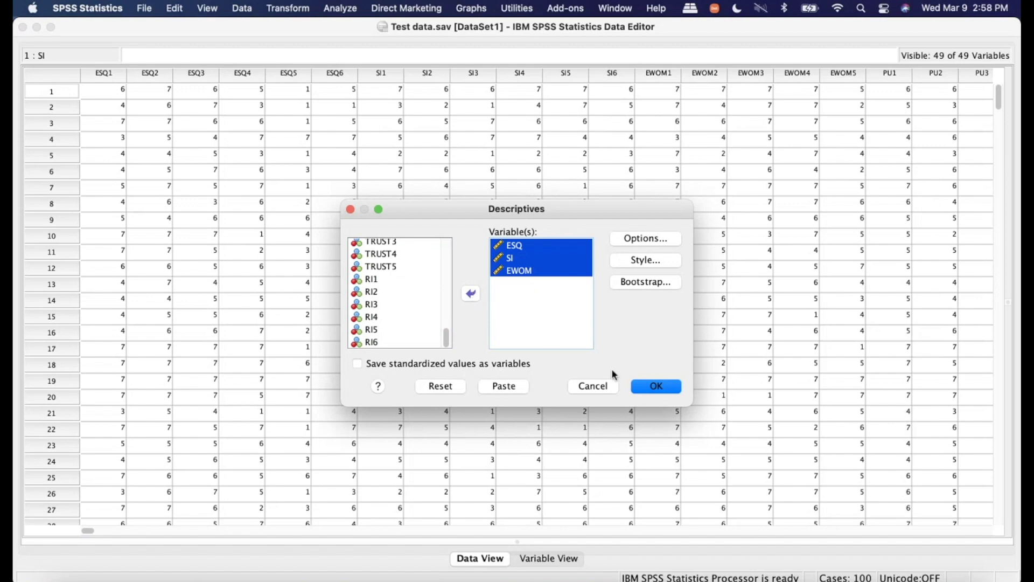
click(642, 386)
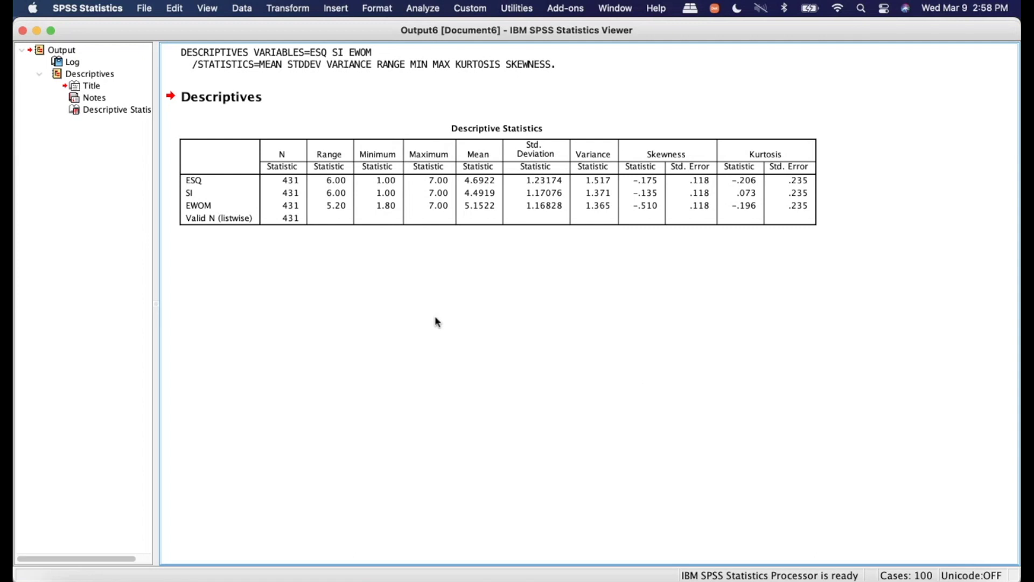
Close the Descriptives output for ESQ, SI and EWOM without saving it
click(279, 203)
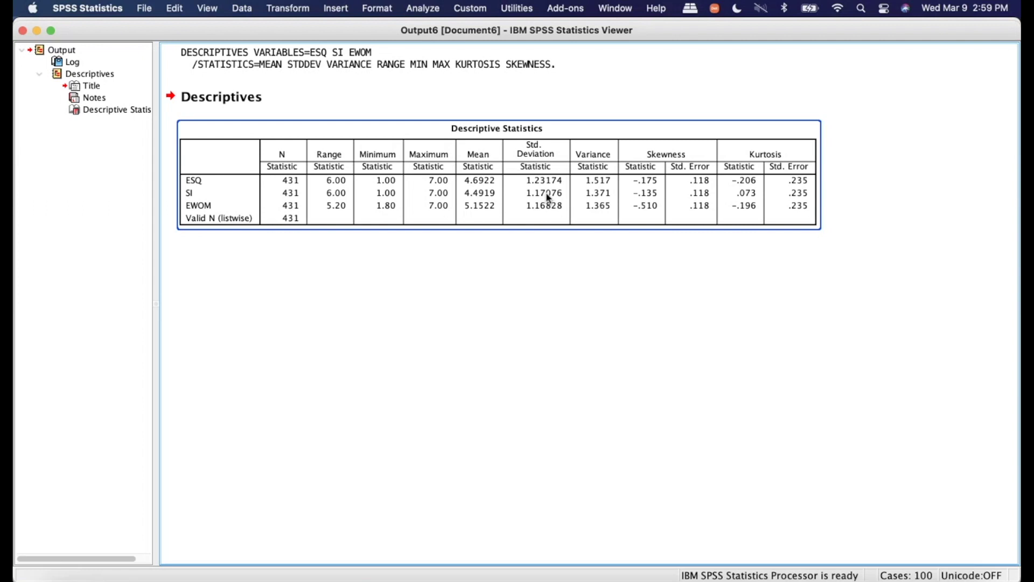
click(22, 31)
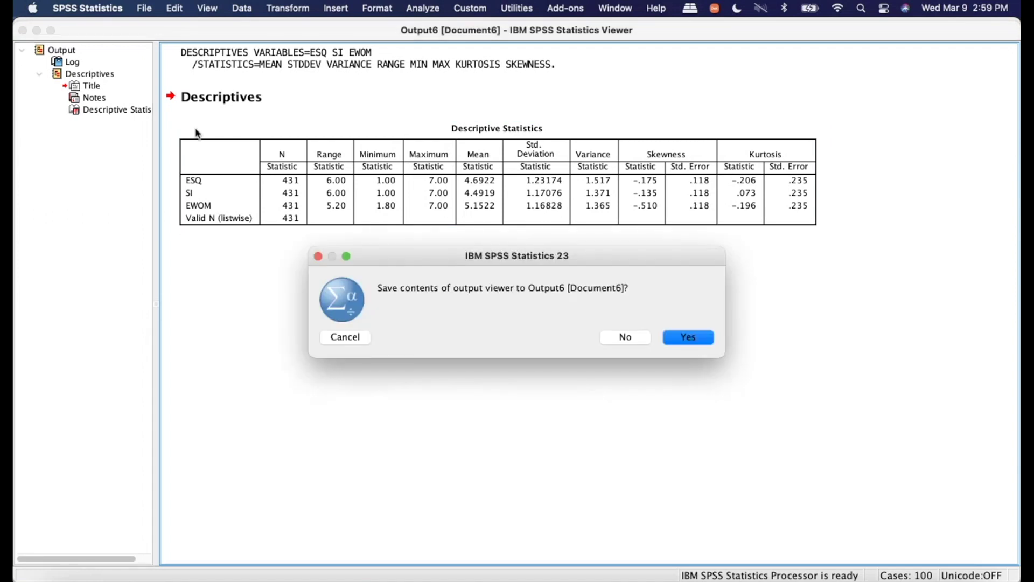
click(611, 336)
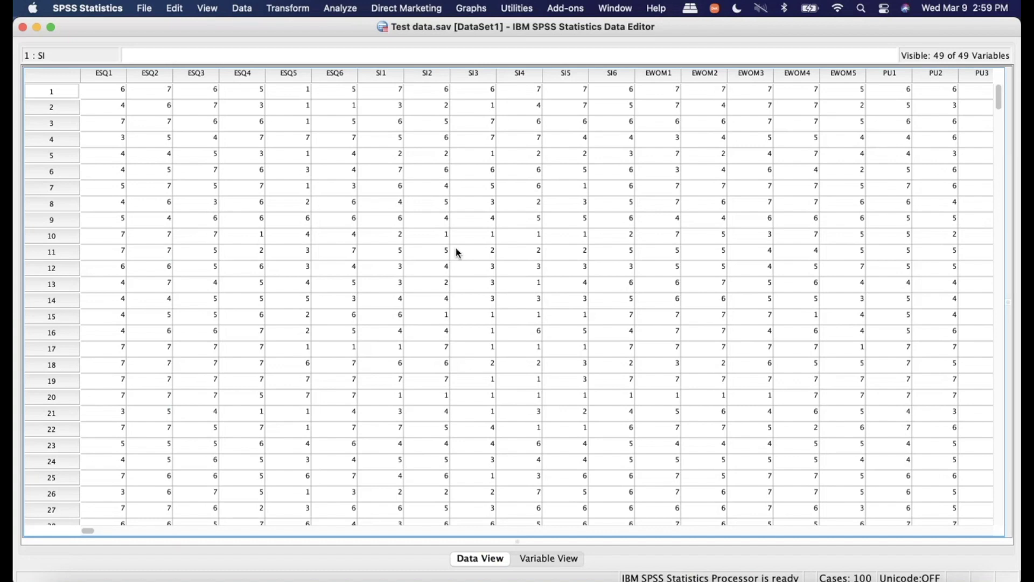
Change the ESQ3 value in row 2 of the data to 17 as a deliberate entry error
scroll(457, 253, down, 1)
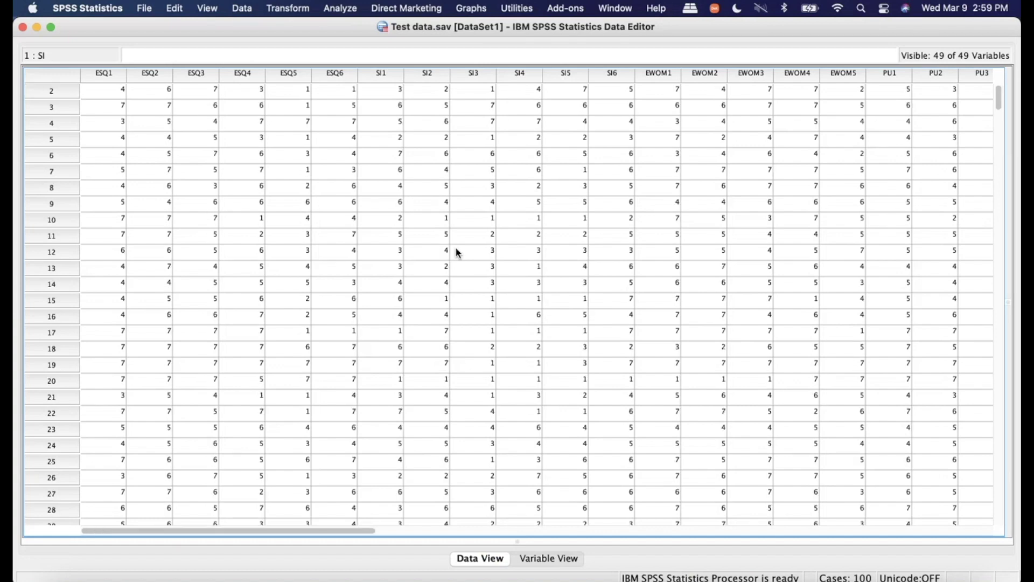
click(204, 92)
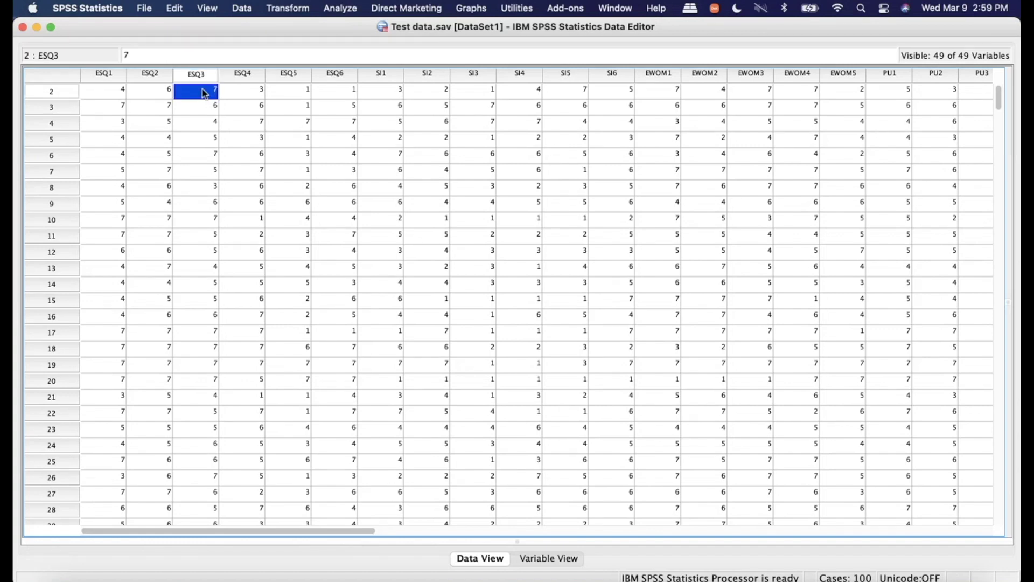
text(17)
key(Return)
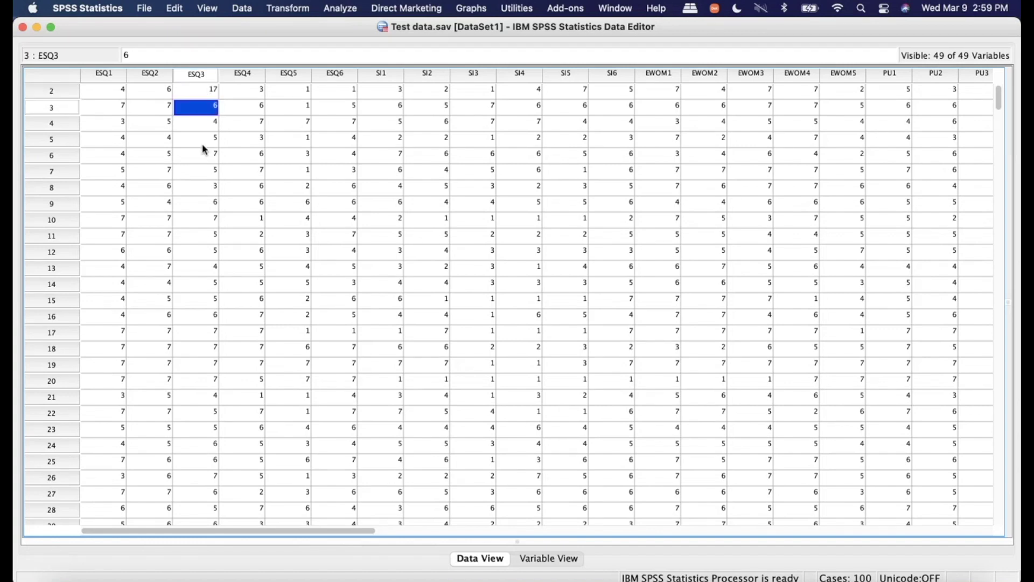
click(205, 95)
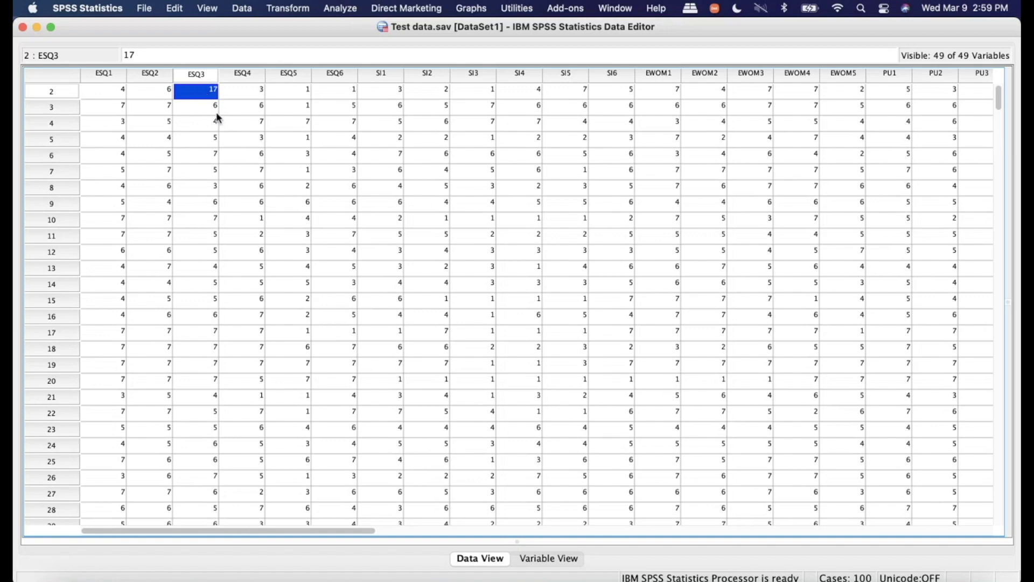
click(209, 109)
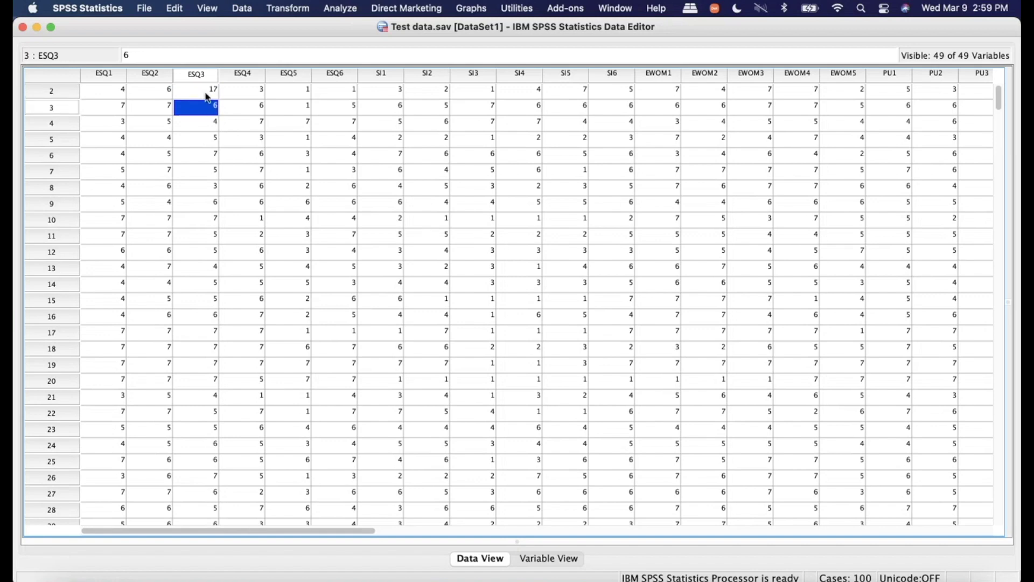
click(207, 96)
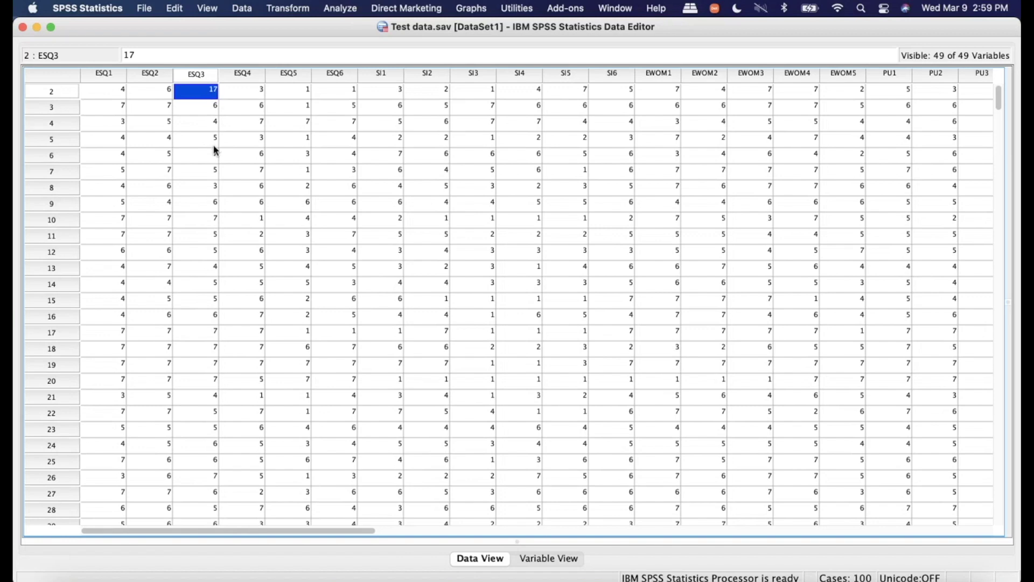
Reopen the Descriptives analysis and remove ESQ, SI and EWOM from its variable list
click(341, 15)
mouse_move(353, 45)
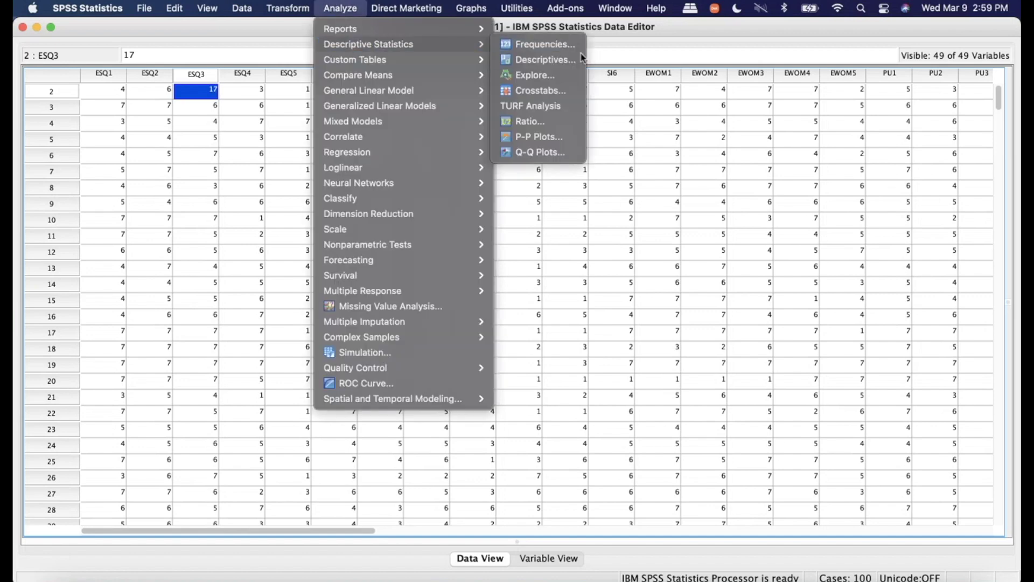
click(551, 65)
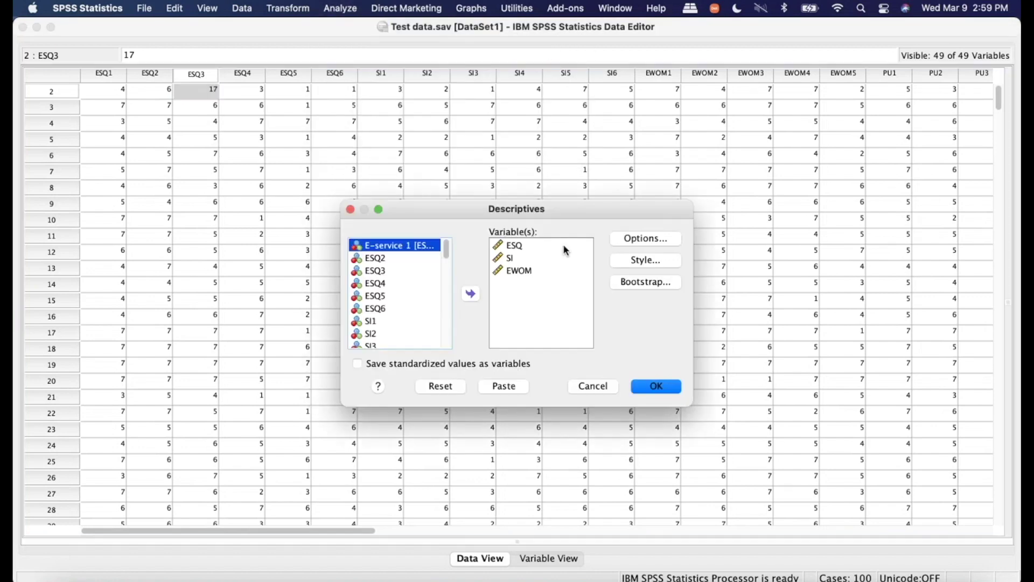
click(520, 258)
key(super+a)
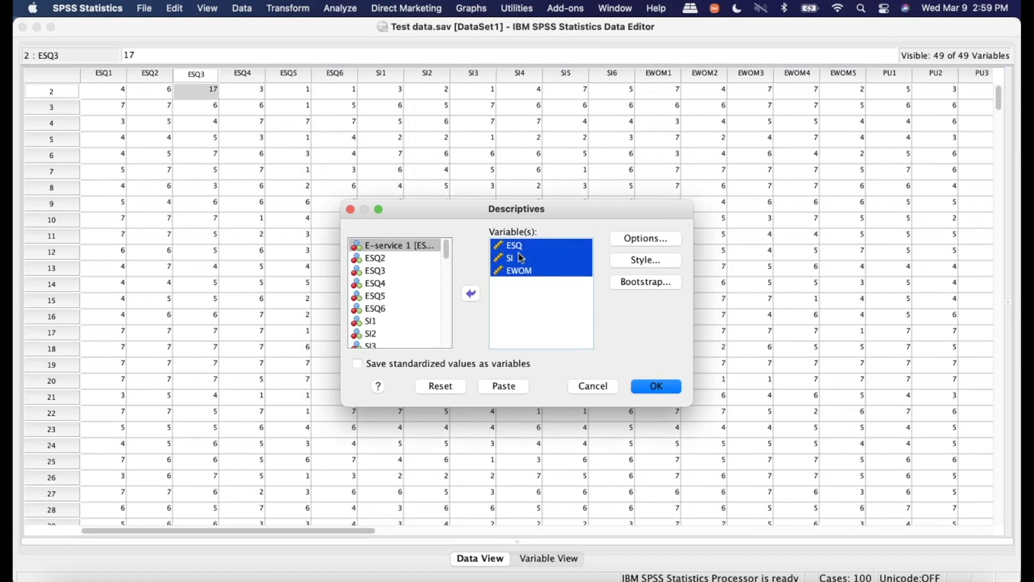
click(471, 293)
Add all item variables from ESQ1 through RI6 to the Descriptives analysis and run it
click(389, 329)
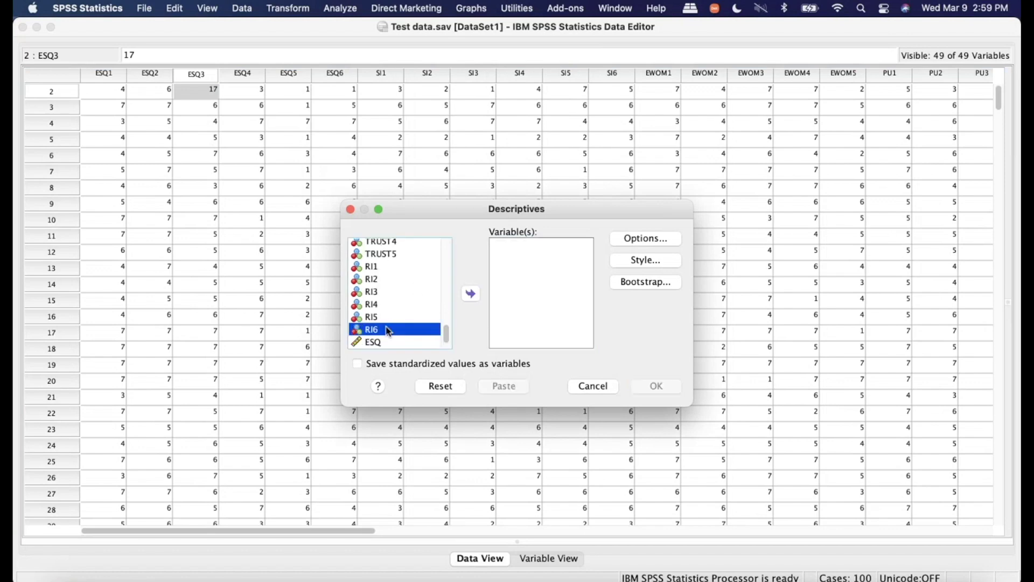
key(shift+Up)
key(shift+Up)
key(shift+Up)
key(shift+Up)
key(shift+Up)
key(shift+Up)
key(shift+Up)
key(shift+Up)
key(shift+Up)
key(shift+Up)
key(shift+Up)
key(shift+Up)
key(shift+Up)
key(shift+Up)
key(shift+Up)
key(shift+Up)
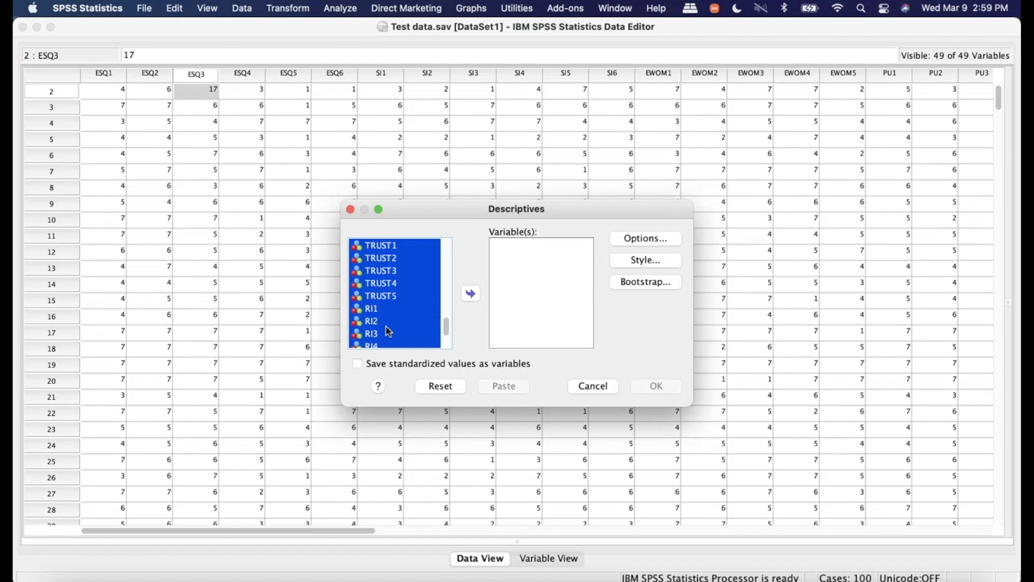
key(shift+Up)
key(shift+Up)
key(shift+Up)
key(shift+Up)
key(shift+Up)
key(shift+Up)
key(shift+Up)
key(shift+Up)
key(shift+Up)
key(shift+Up)
key(shift+Up)
key(shift+Up)
key(shift+Up)
key(shift+Up)
key(shift+Up)
key(shift+Up)
key(shift+Up)
key(shift+Up)
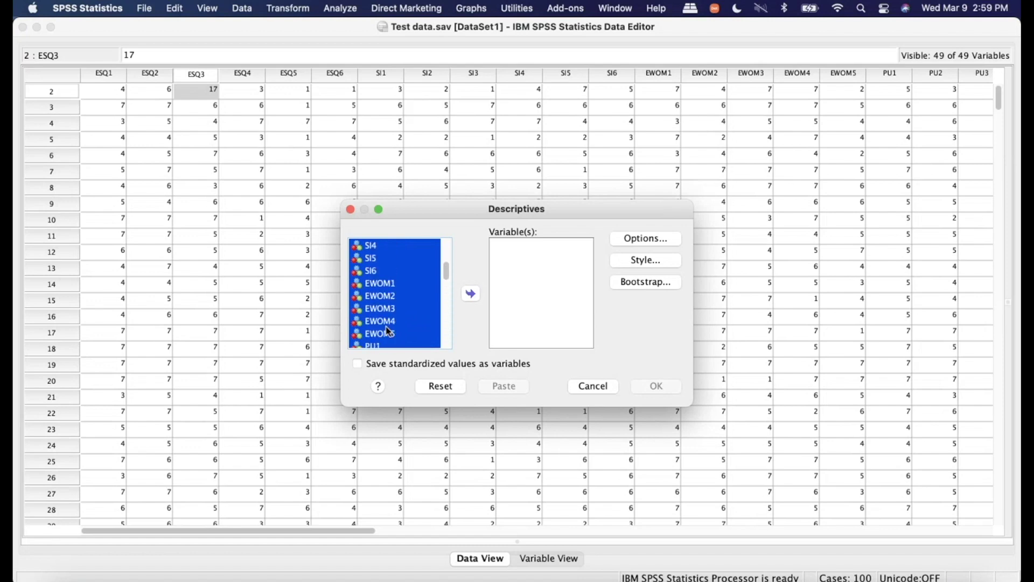
key(shift+Up)
key(shift+Up)
key(shift+Up)
click(472, 294)
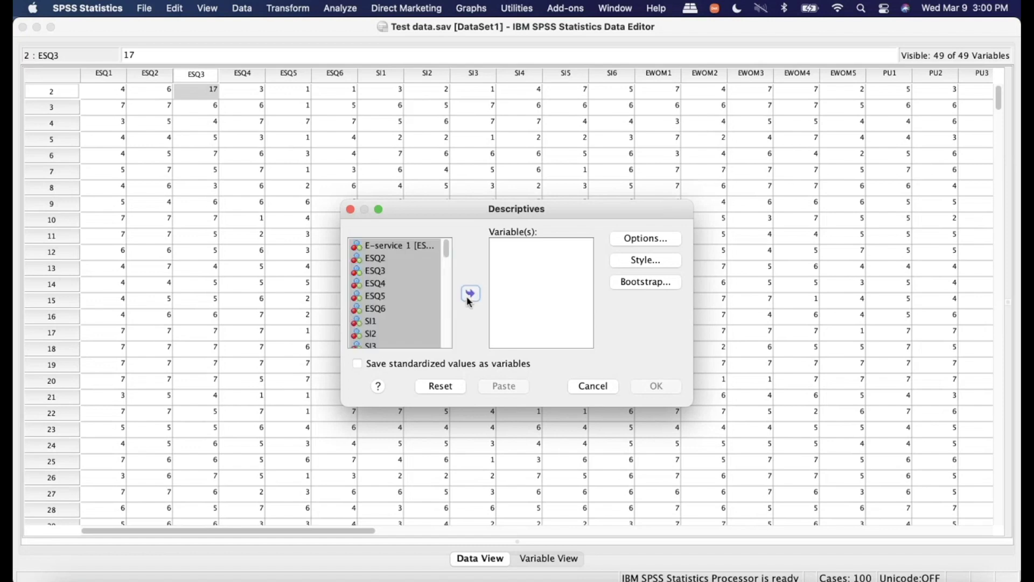
click(656, 390)
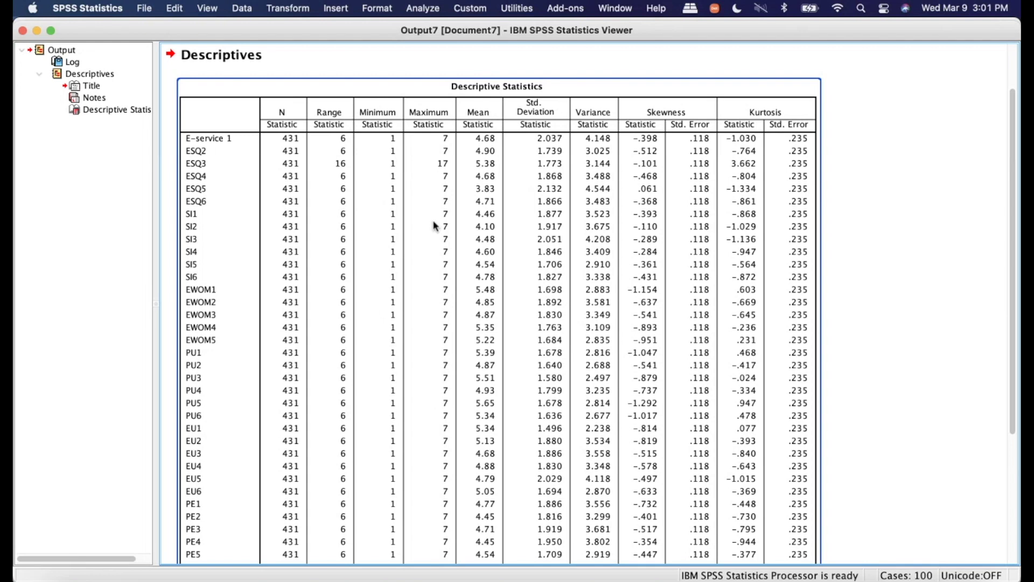
Start a Reliability Analysis and add ESQ1 through ESQ6 as its items
click(434, 9)
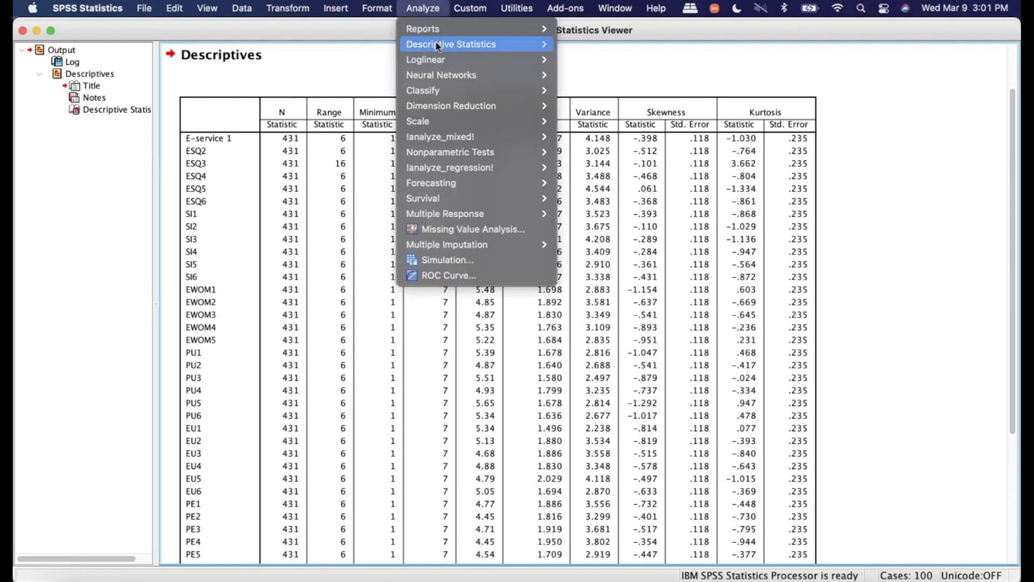
mouse_move(445, 129)
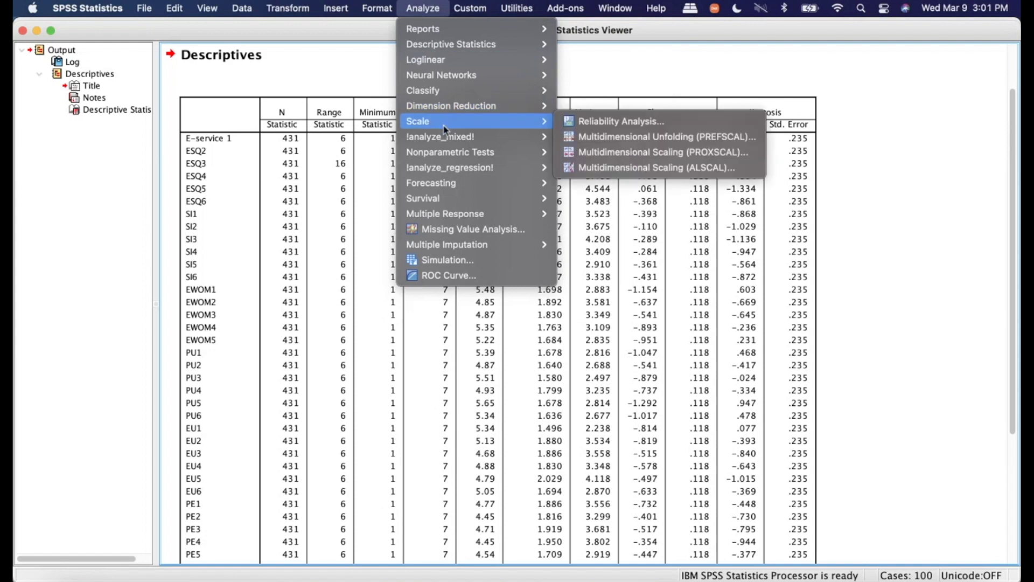
click(581, 125)
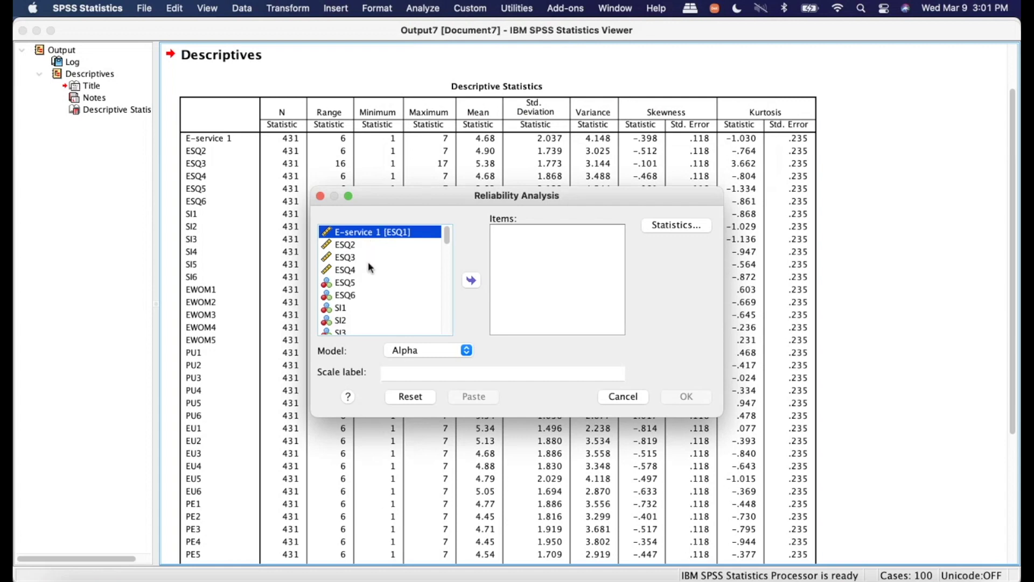
shift+click(368, 265)
key(shift+Down)
key(shift+Down)
key(shift+Down)
key(shift+Down)
key(shift+Down)
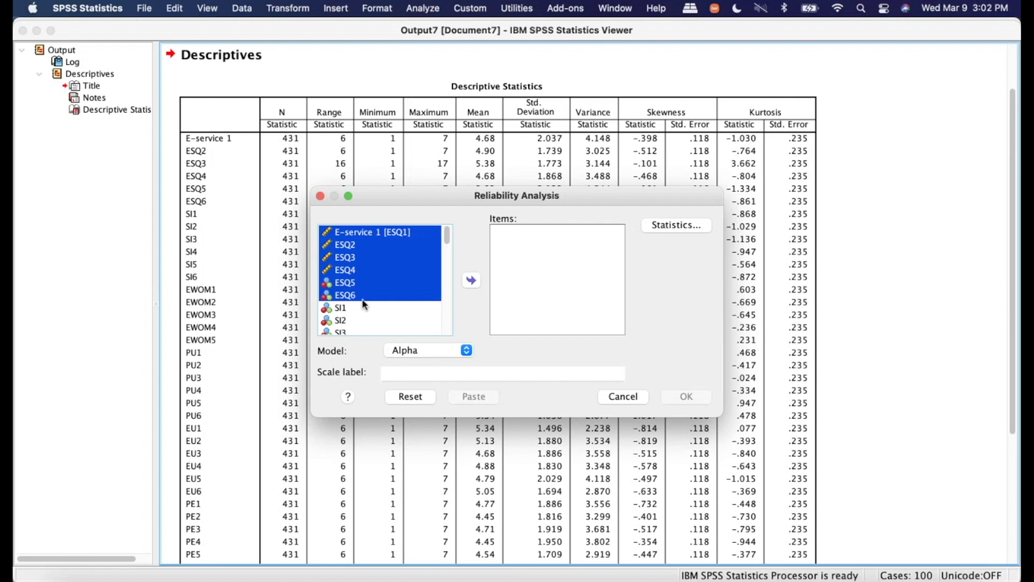
click(471, 281)
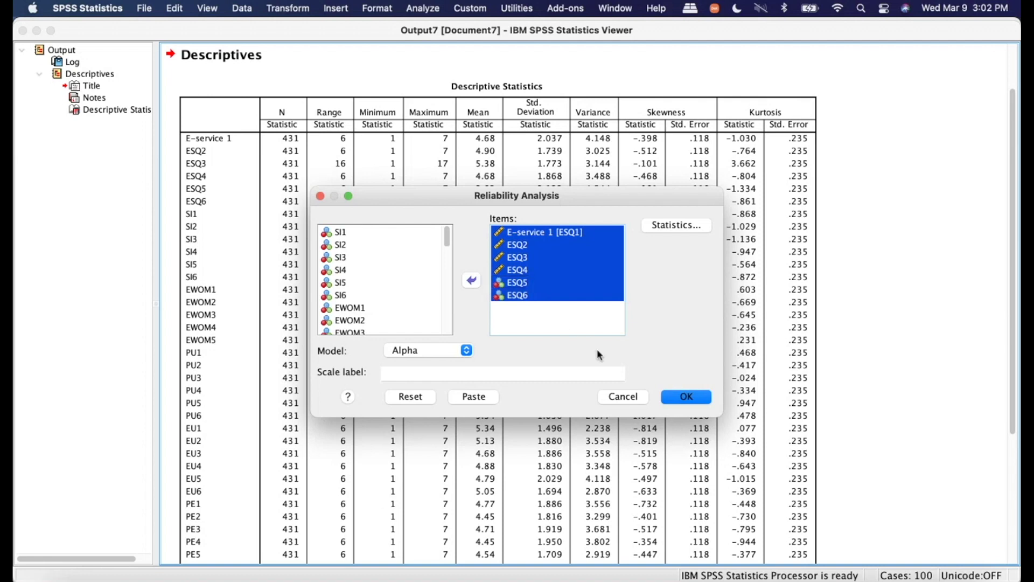
Request descriptives for item, scale and scale if item deleted, and run the reliability analysis
click(674, 225)
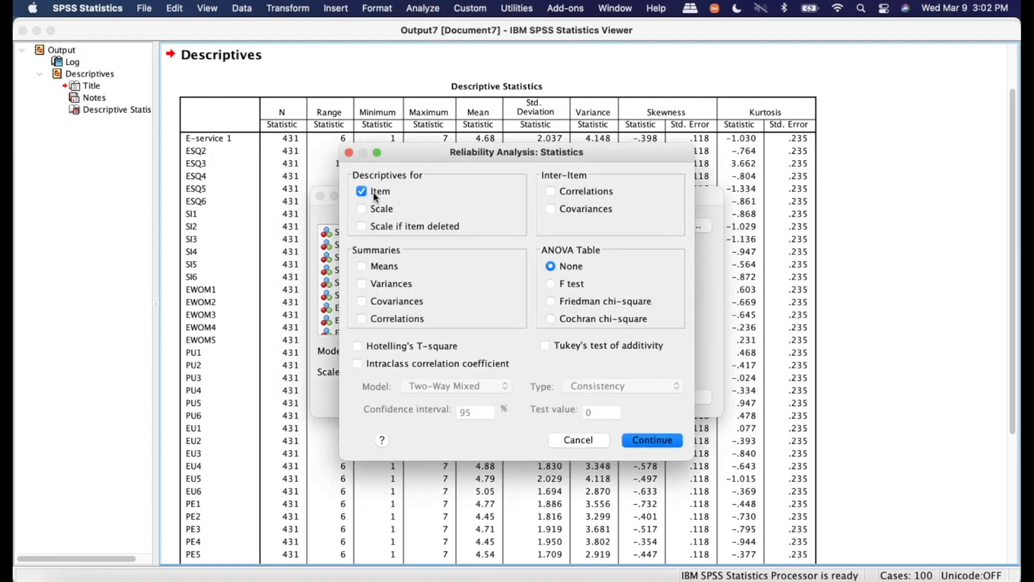
click(366, 227)
click(362, 192)
click(362, 193)
click(644, 439)
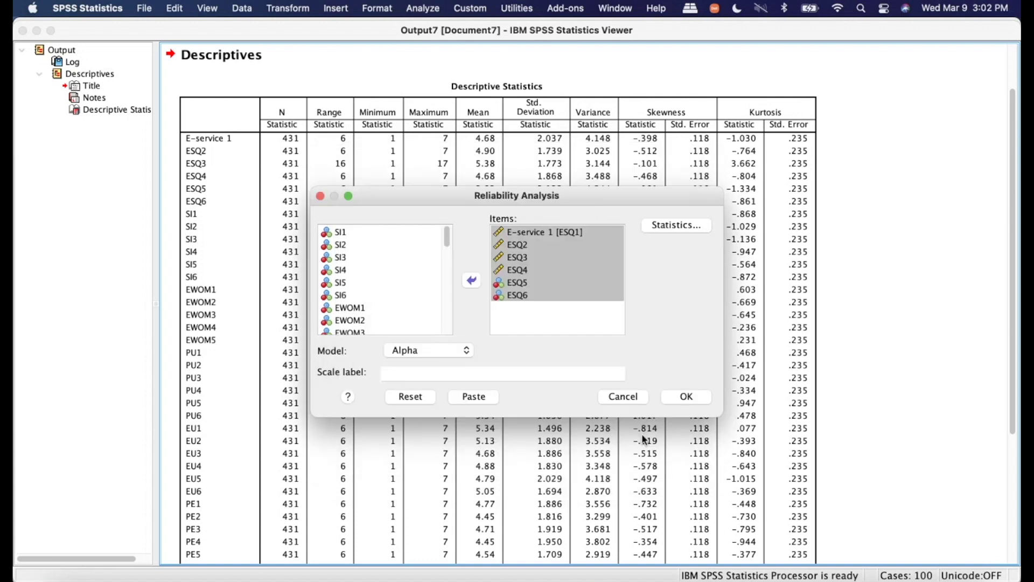
click(690, 398)
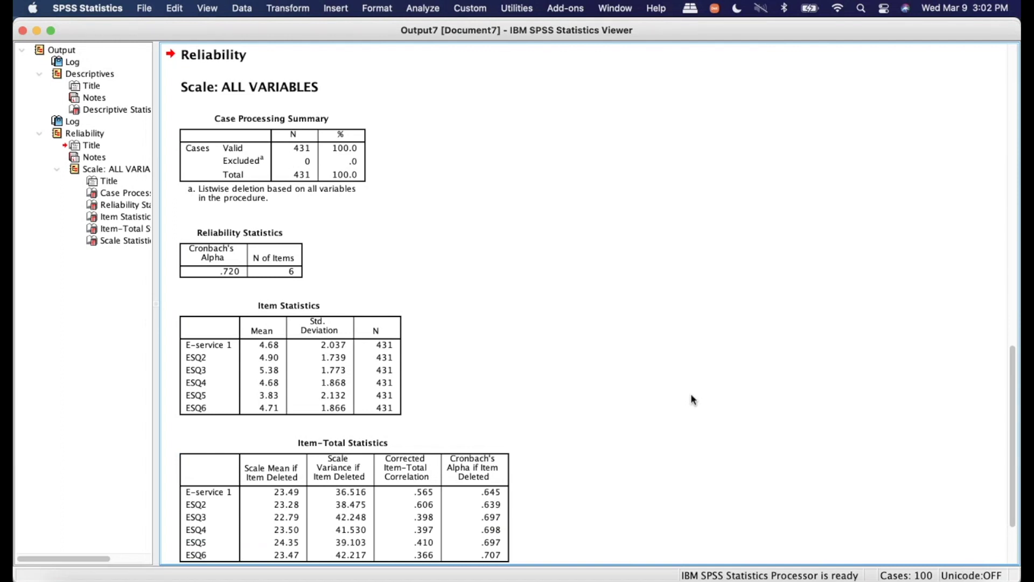
Examine the reliability output: the case processing summary, Cronbach's alpha, and the item-total statistics with alpha if item deleted
click(243, 253)
click(240, 151)
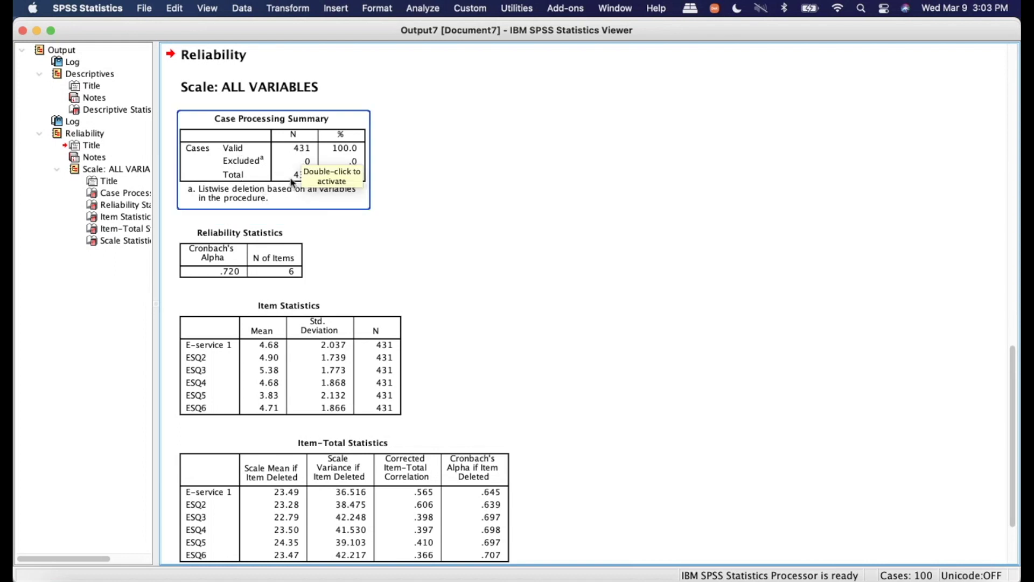
scroll(291, 182, down, 2)
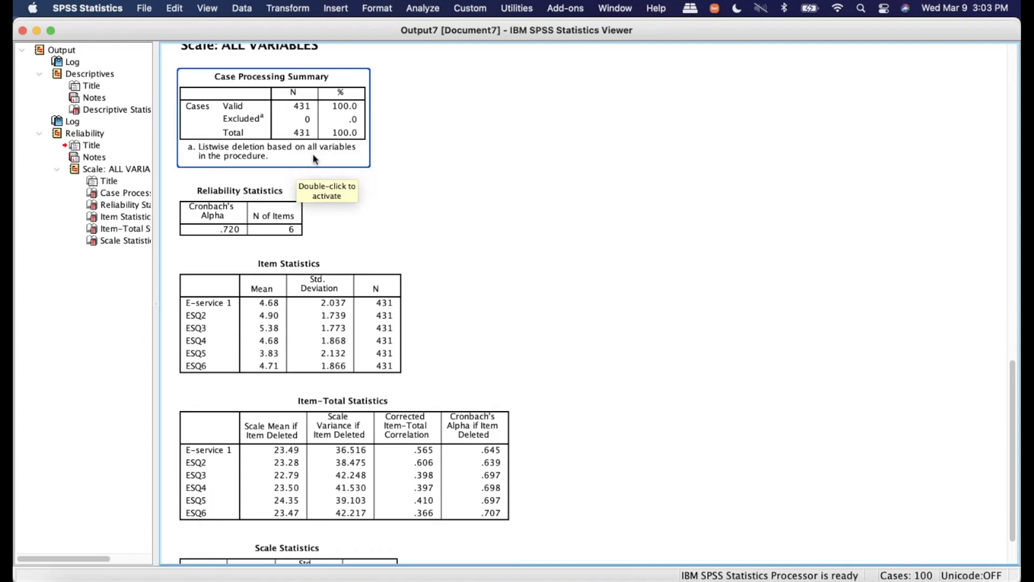
scroll(312, 146, down, 3)
click(215, 155)
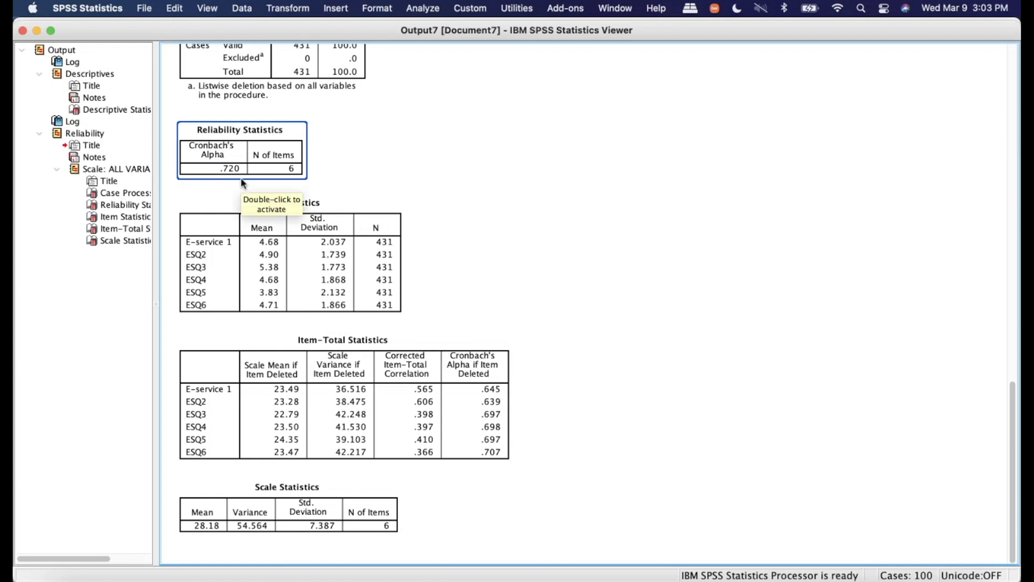
click(434, 234)
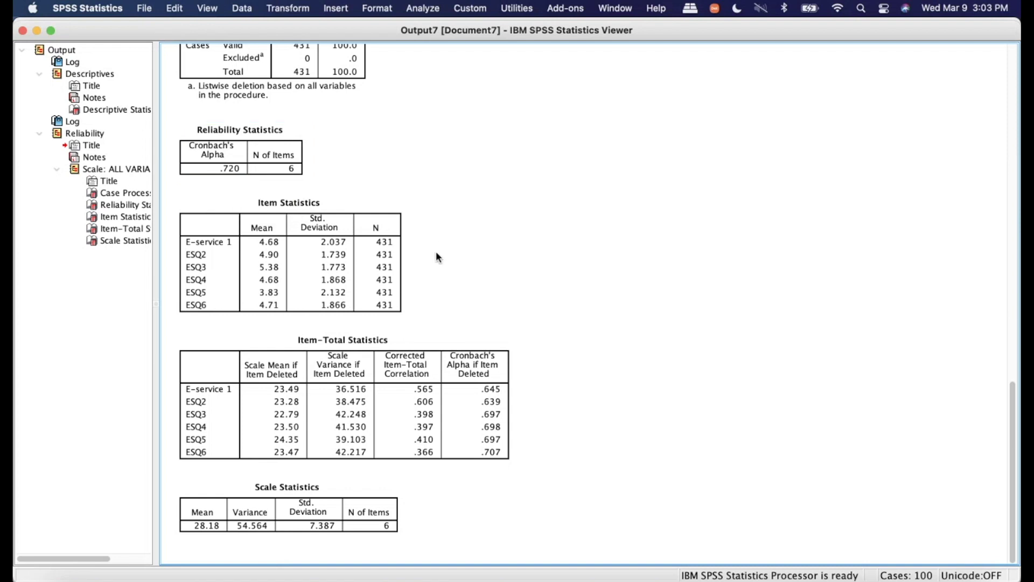
click(443, 358)
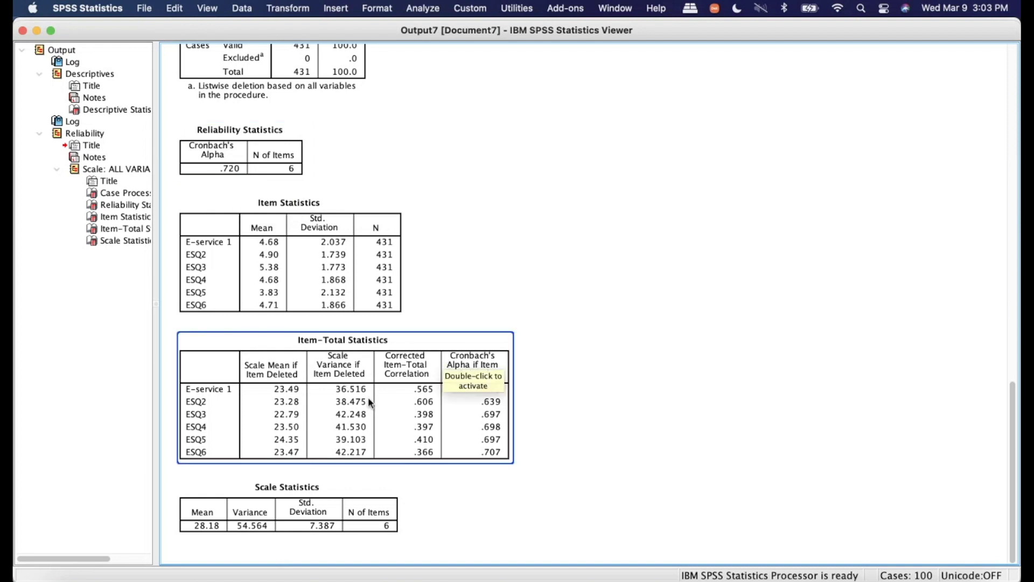
click(327, 380)
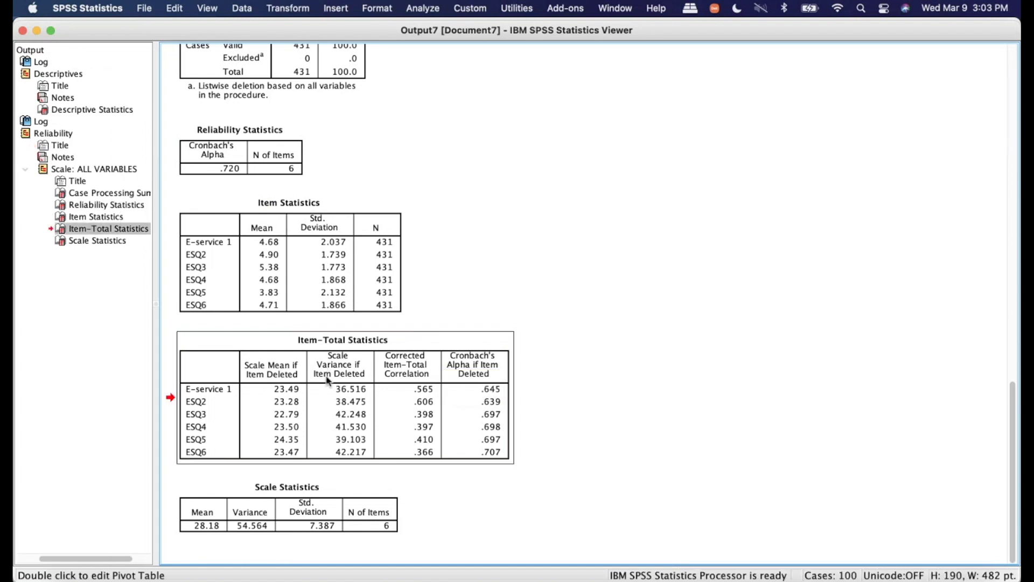
click(327, 381)
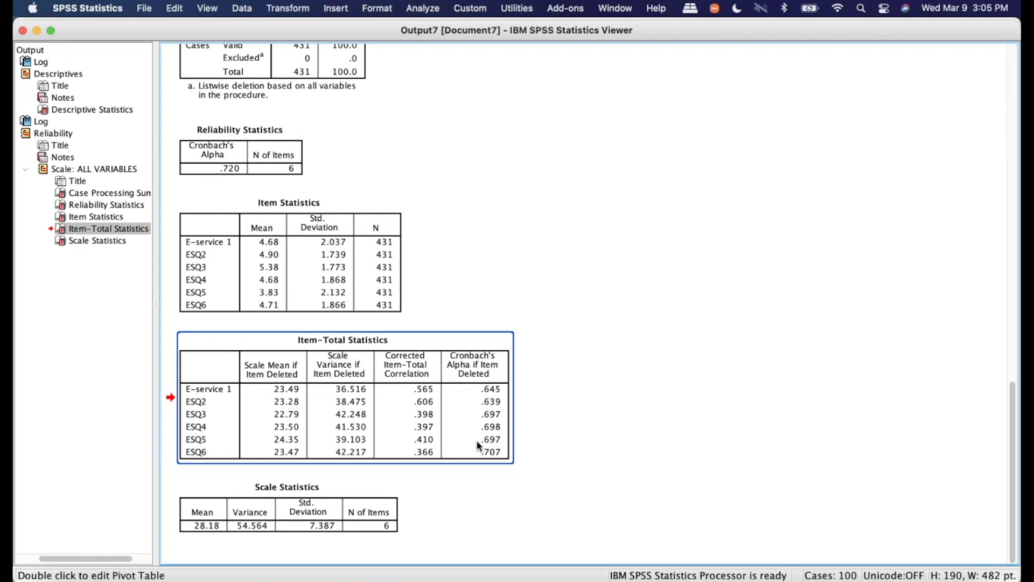
click(503, 318)
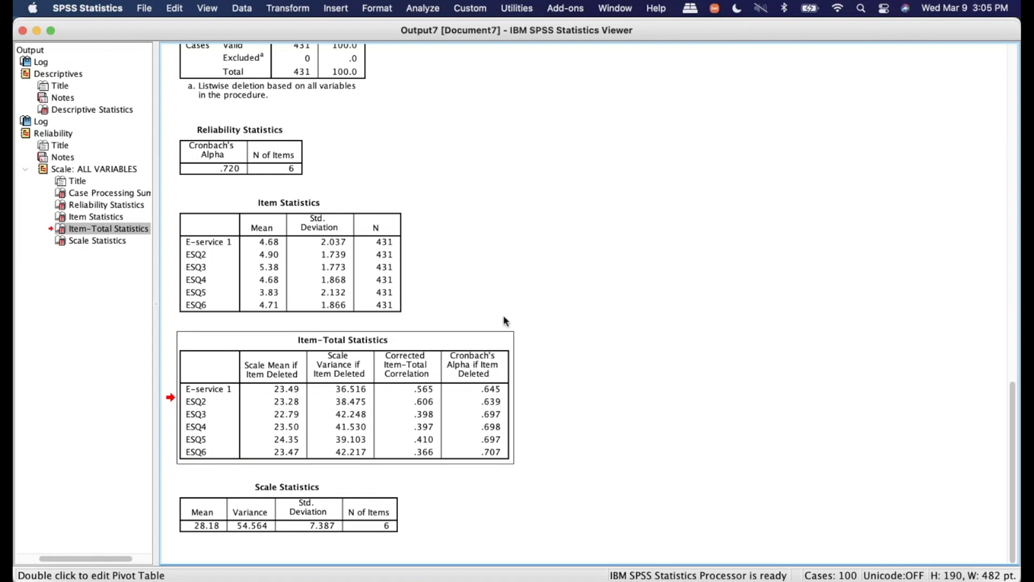
click(497, 372)
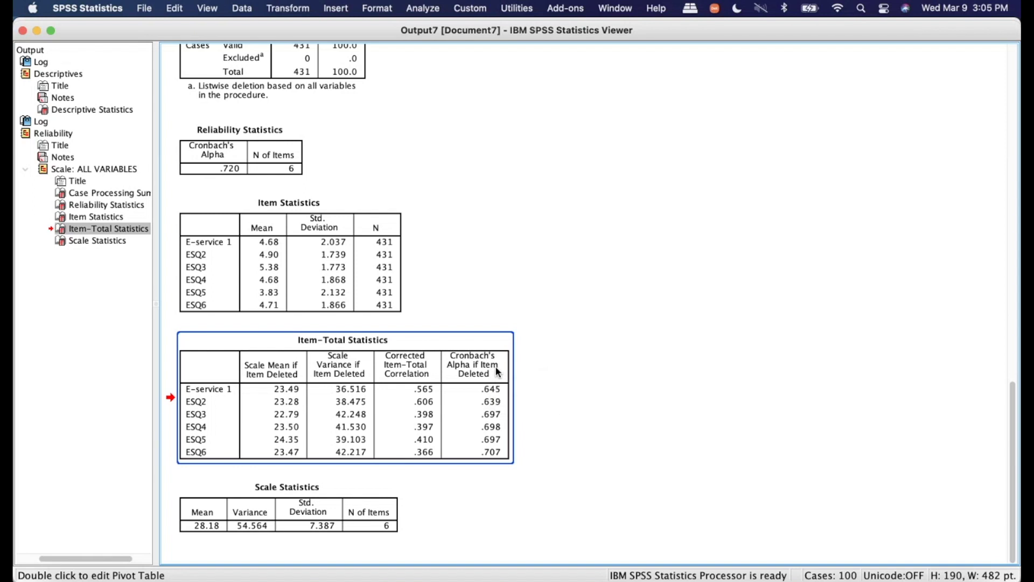
click(622, 381)
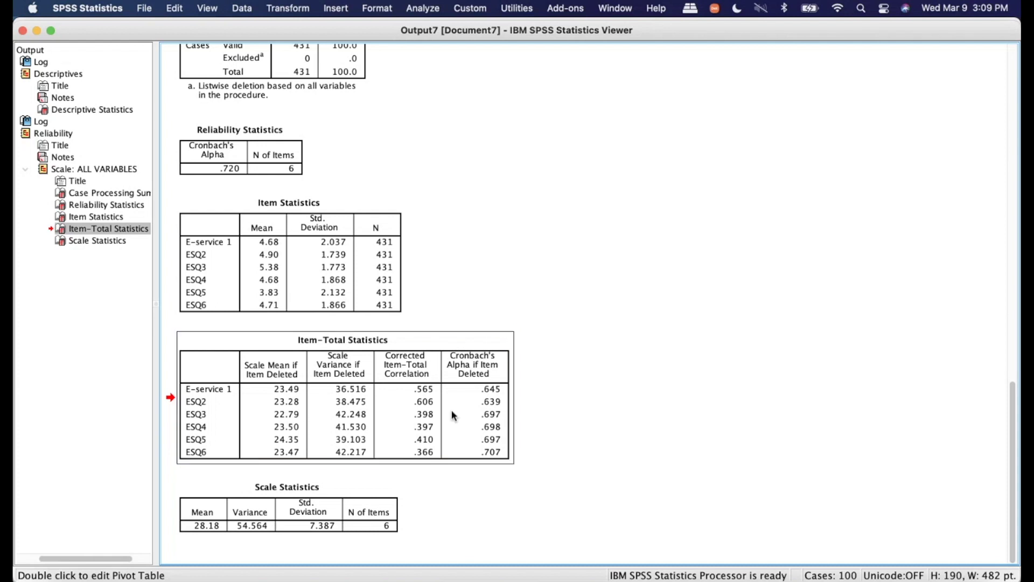
Review the ESQ reliability and item-total tables, and switch to Word to open the recent document thesis printed
click(202, 169)
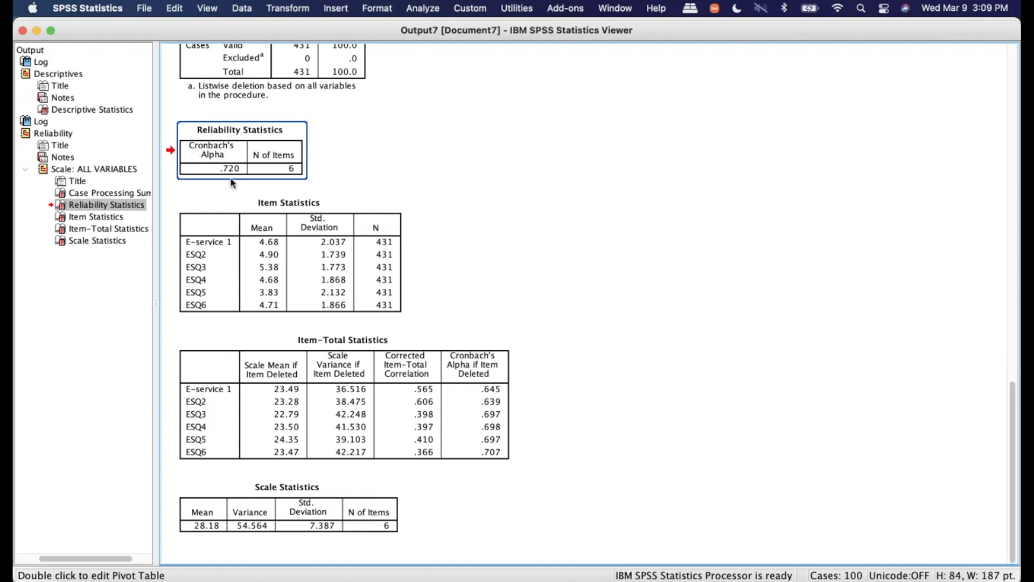
click(324, 387)
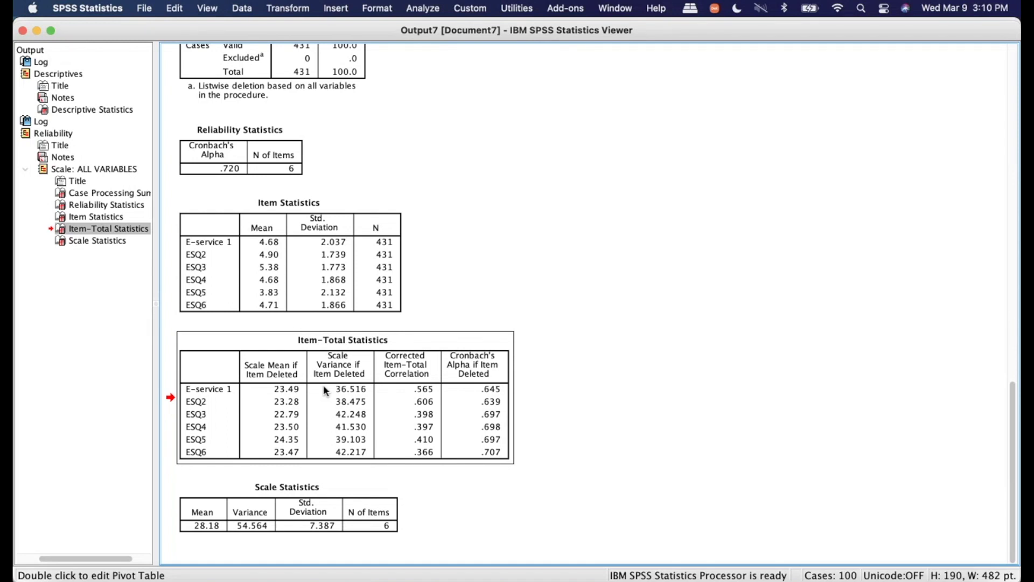
click(696, 571)
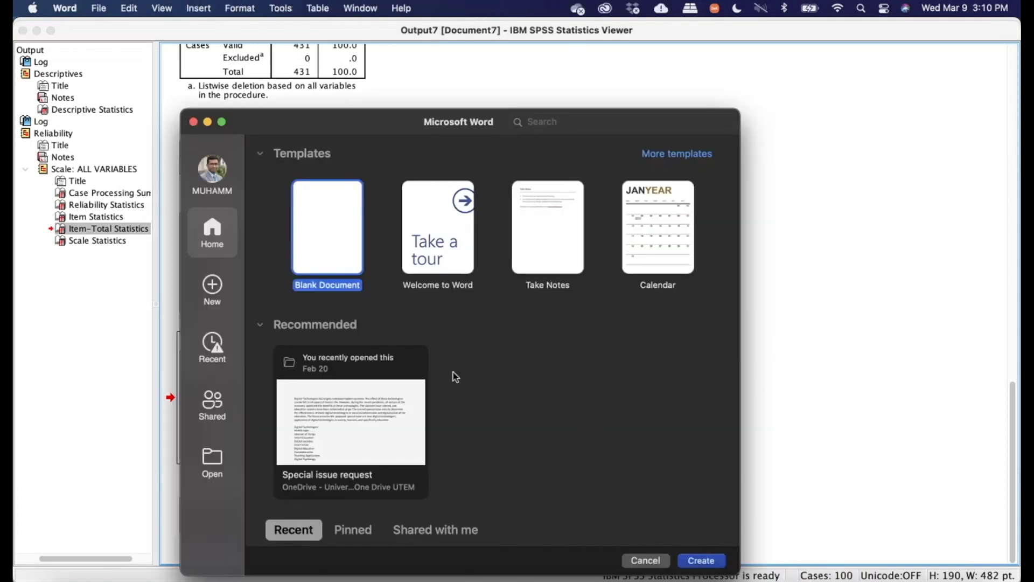
scroll(455, 377, down, 5)
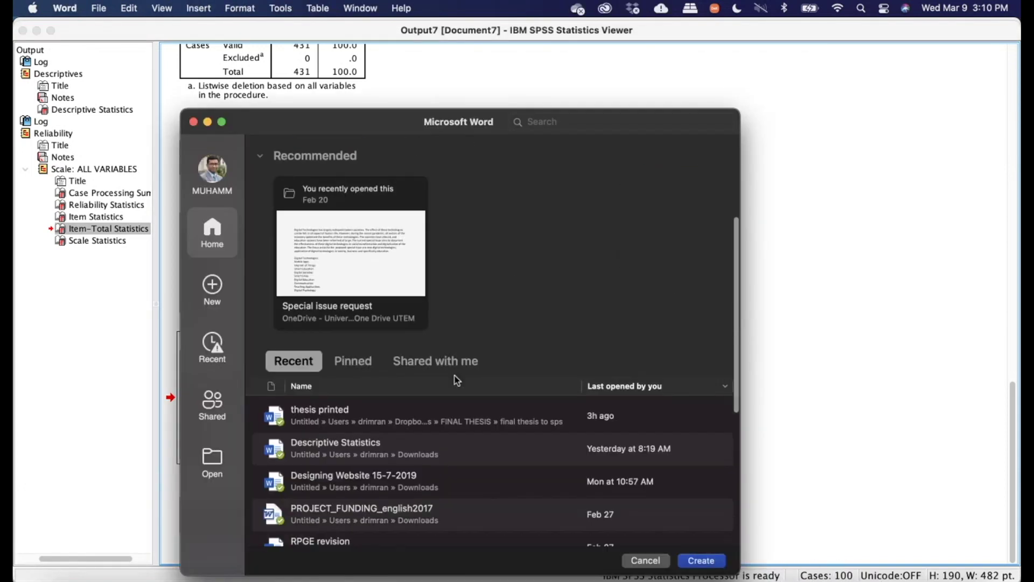
click(347, 415)
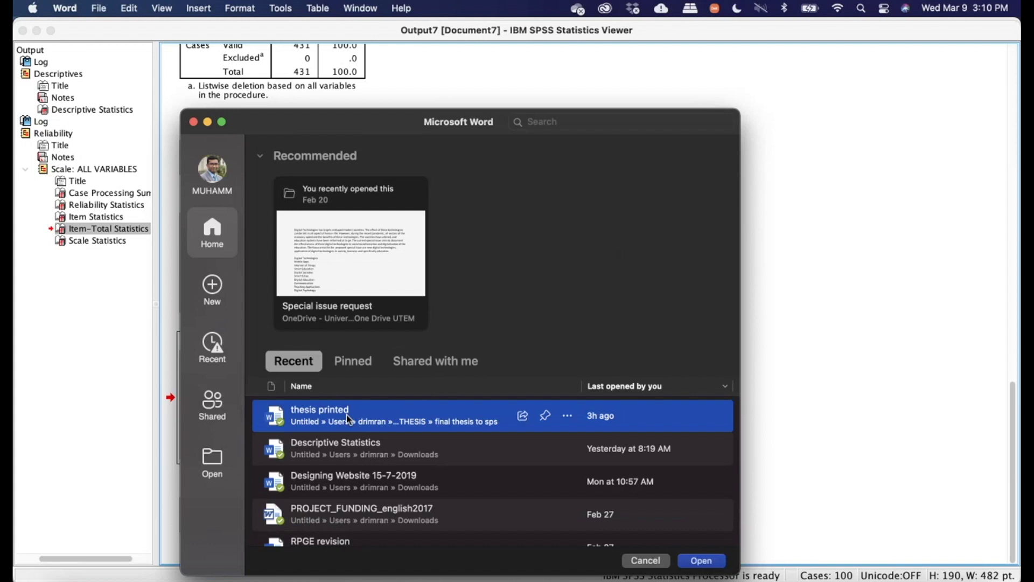
double_click(347, 415)
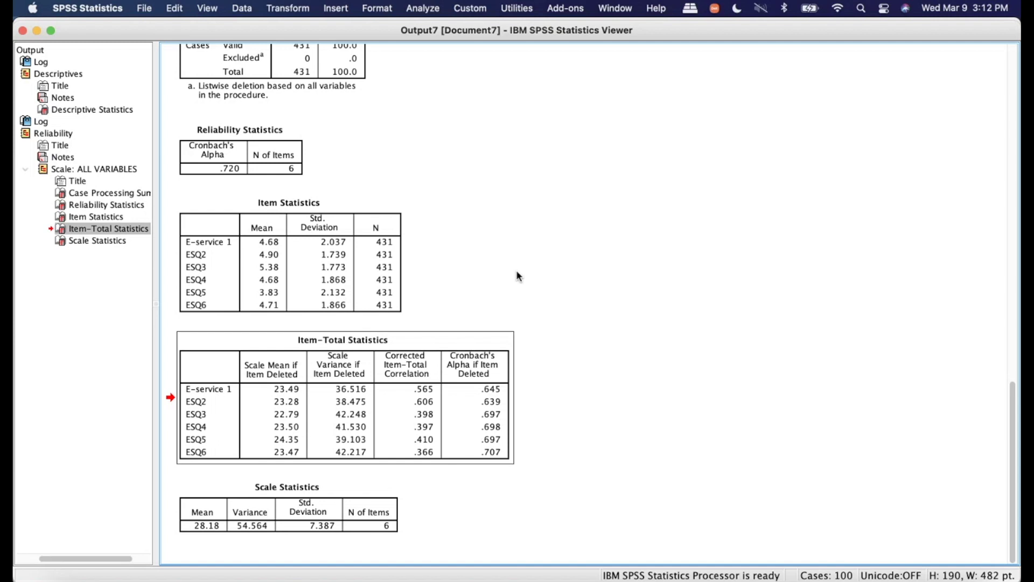
Compare the ESQ scale's Cronbach's alpha with the alpha-if-item-deleted values in the item-total statistics
click(210, 171)
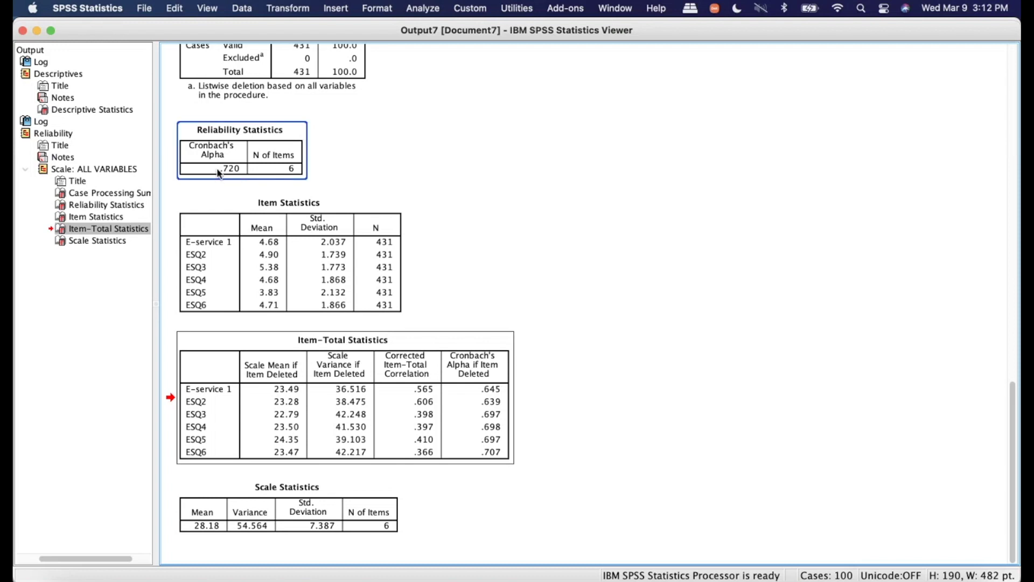
click(284, 245)
click(602, 92)
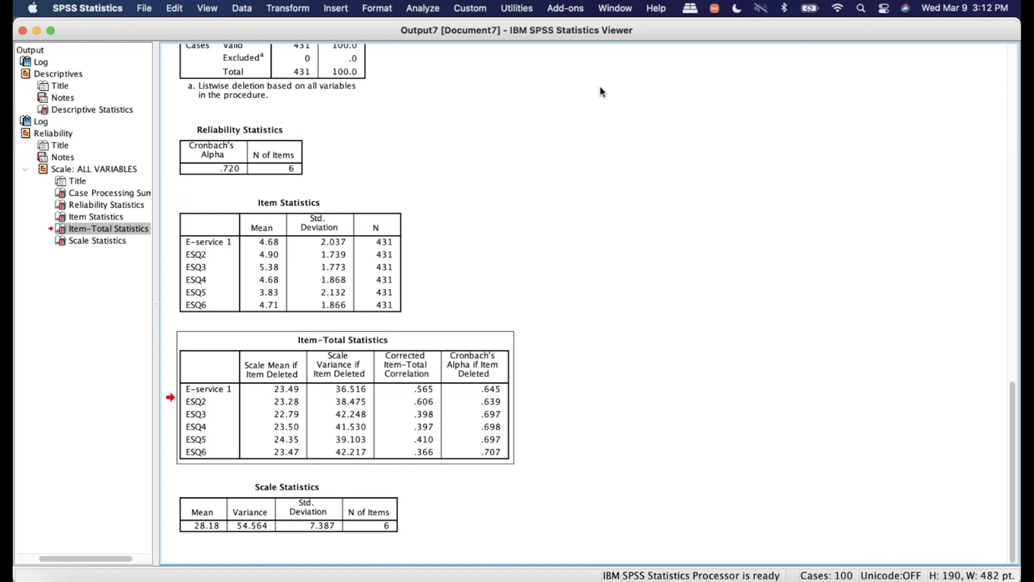
click(389, 296)
click(426, 382)
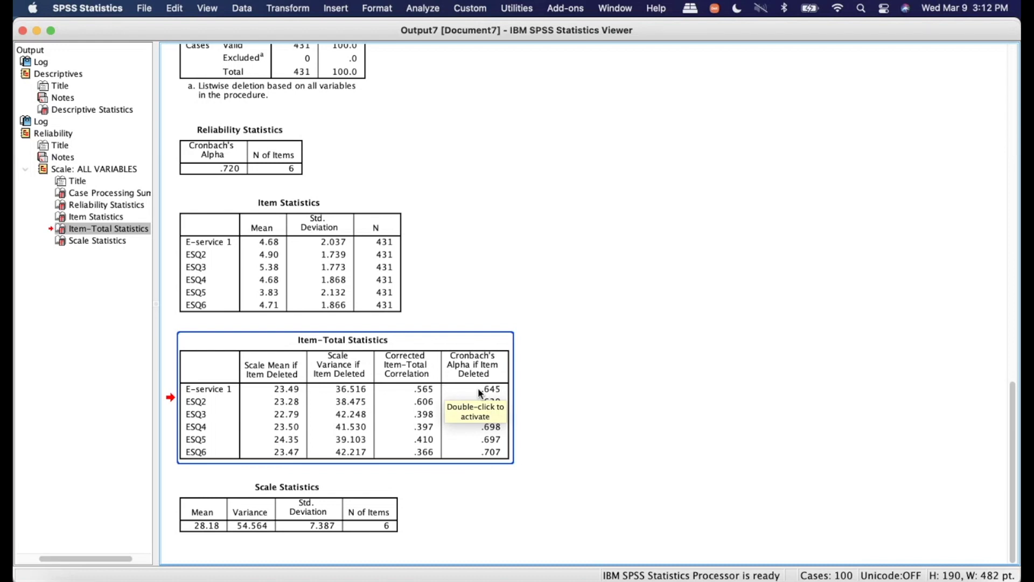
click(656, 389)
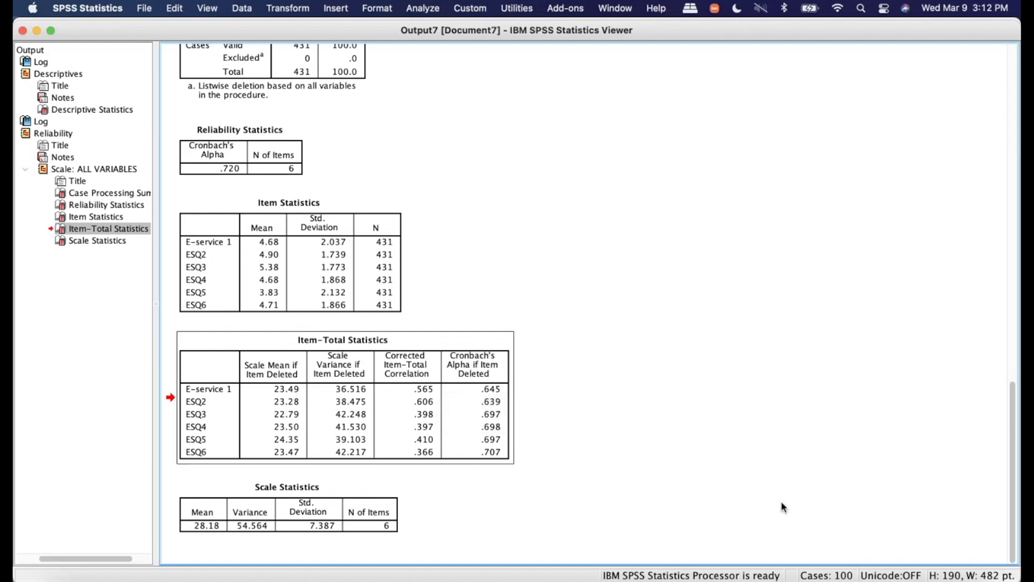
click(900, 559)
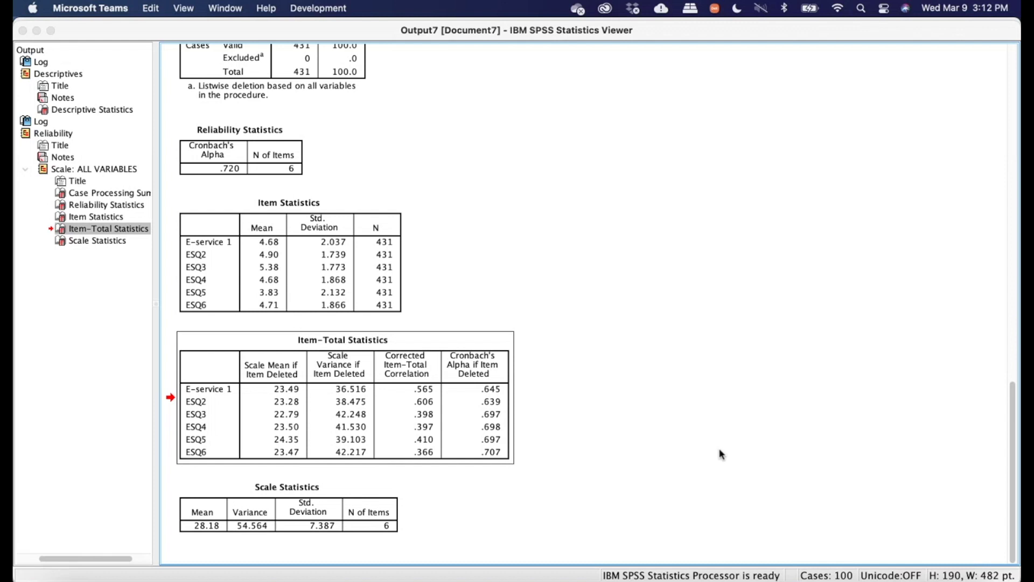
click(369, 55)
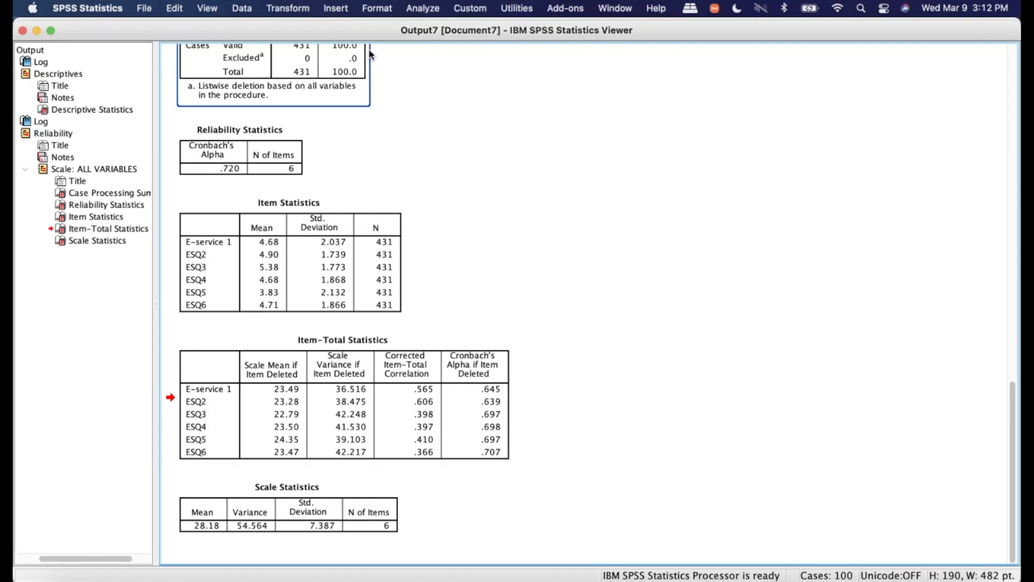
Start another Reliability Analysis and remove ESQ1 through ESQ6 from its items
click(420, 9)
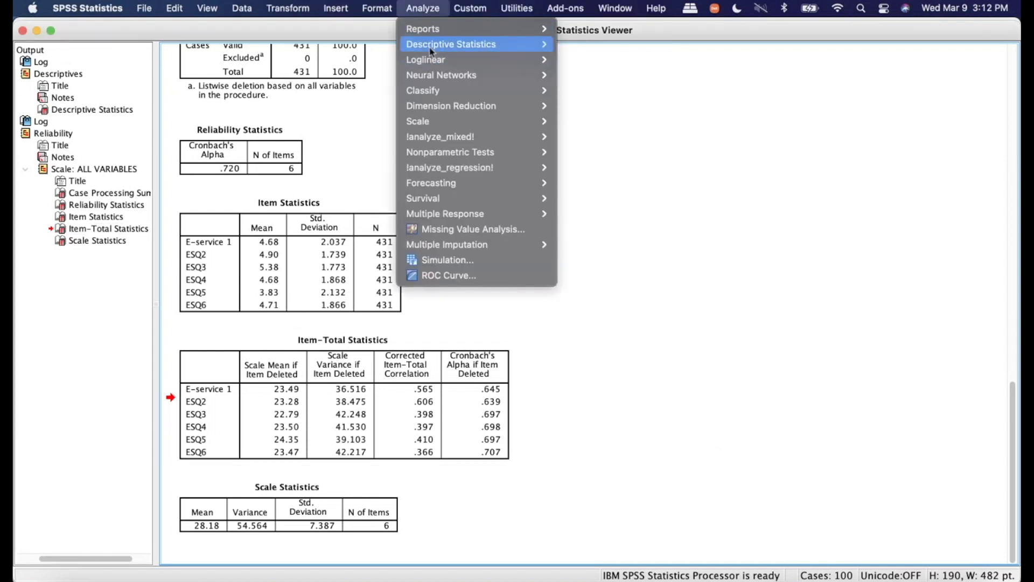
mouse_move(443, 129)
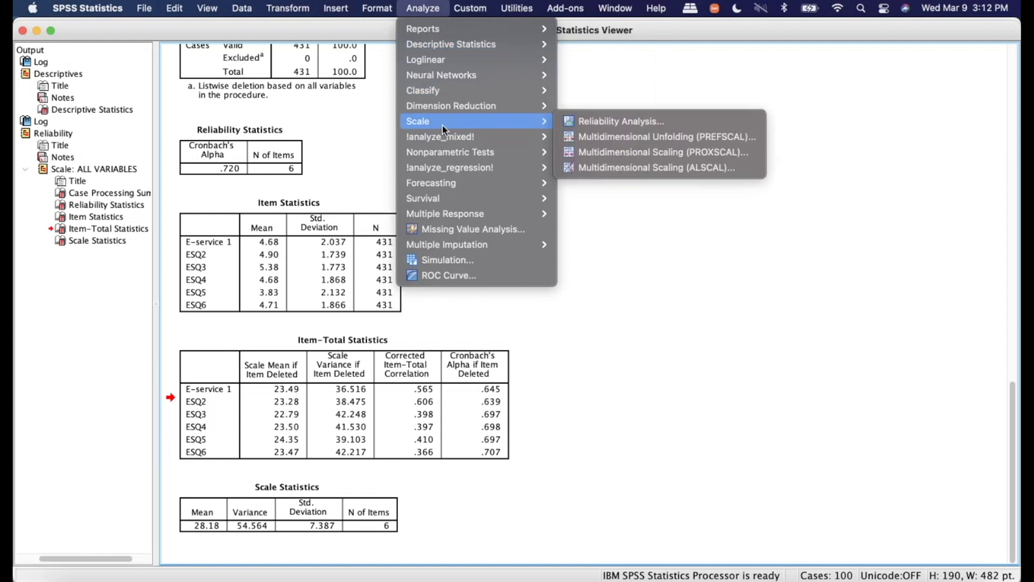
click(602, 122)
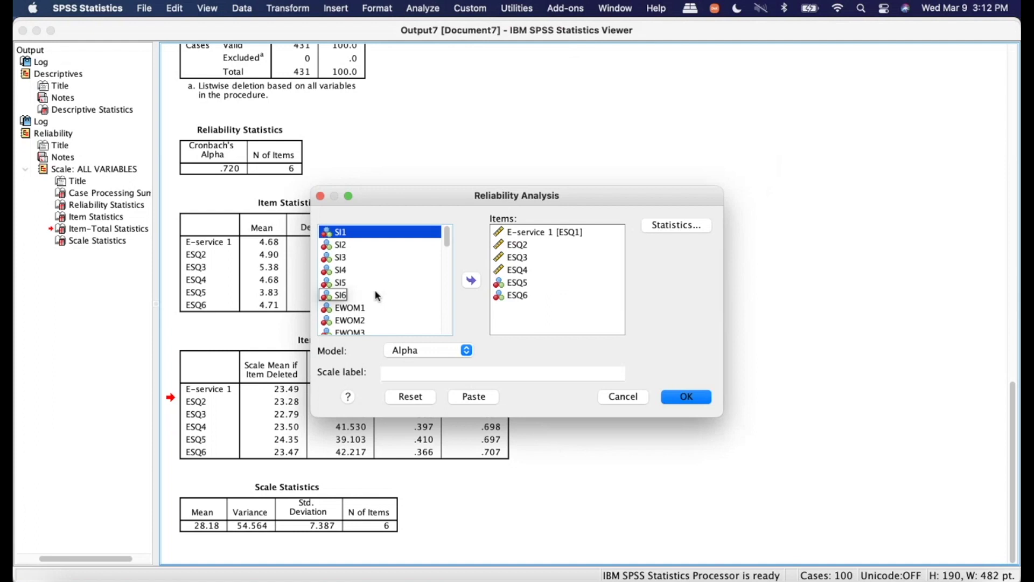
click(525, 296)
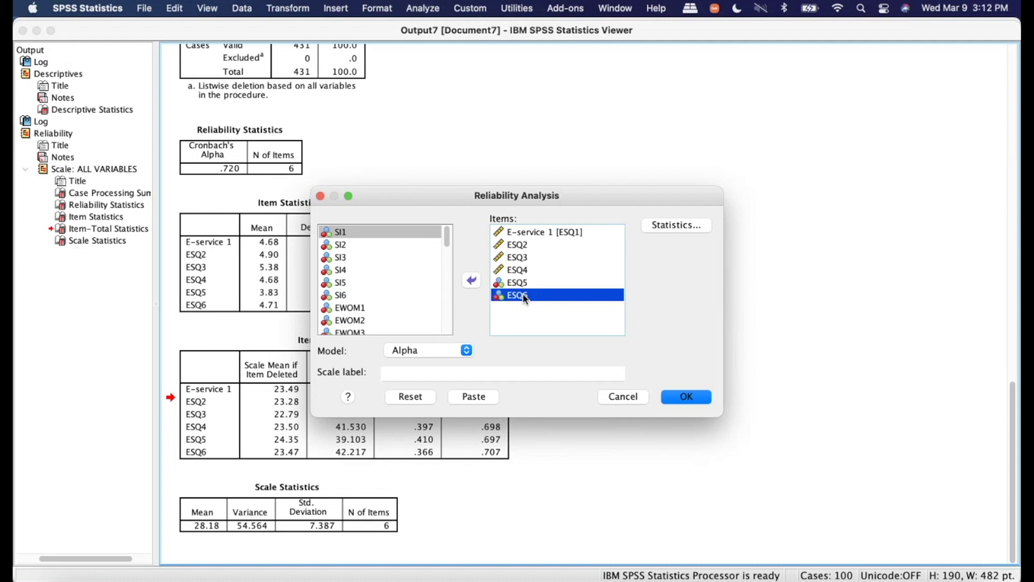
key(shift+Up)
key(shift+Up)
key(shift+Up)
key(shift+Up)
key(shift+Up)
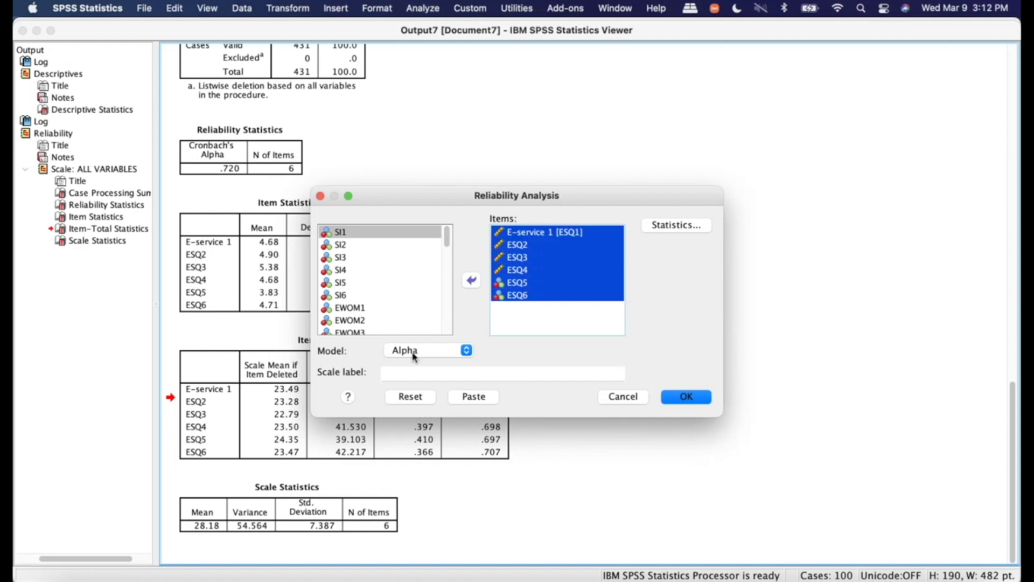
click(469, 280)
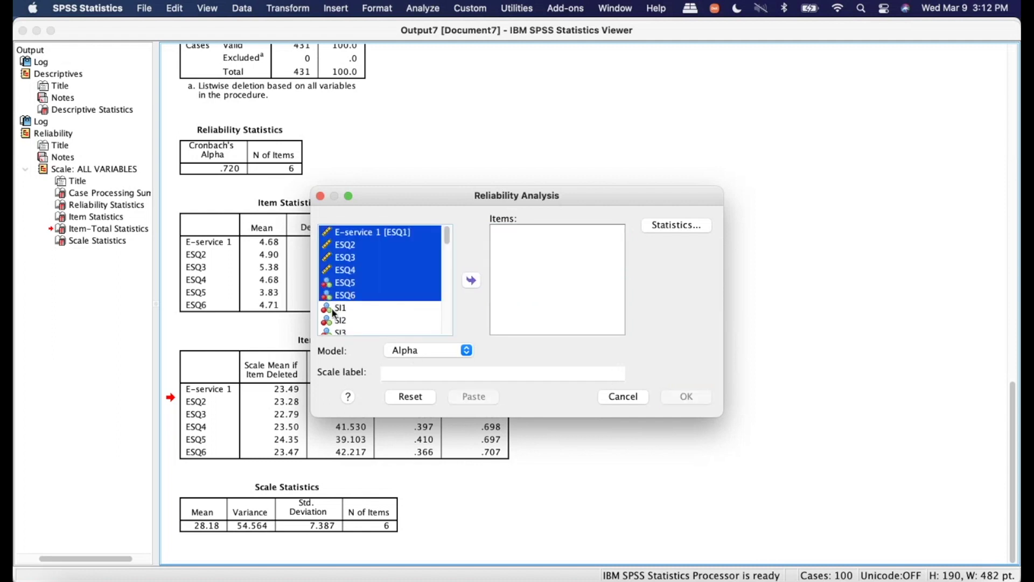
Add SI1 through SI6 as the reliability items and run the analysis
click(333, 311)
key(shift+Down)
key(shift+Down)
key(shift+Down)
key(shift+Down)
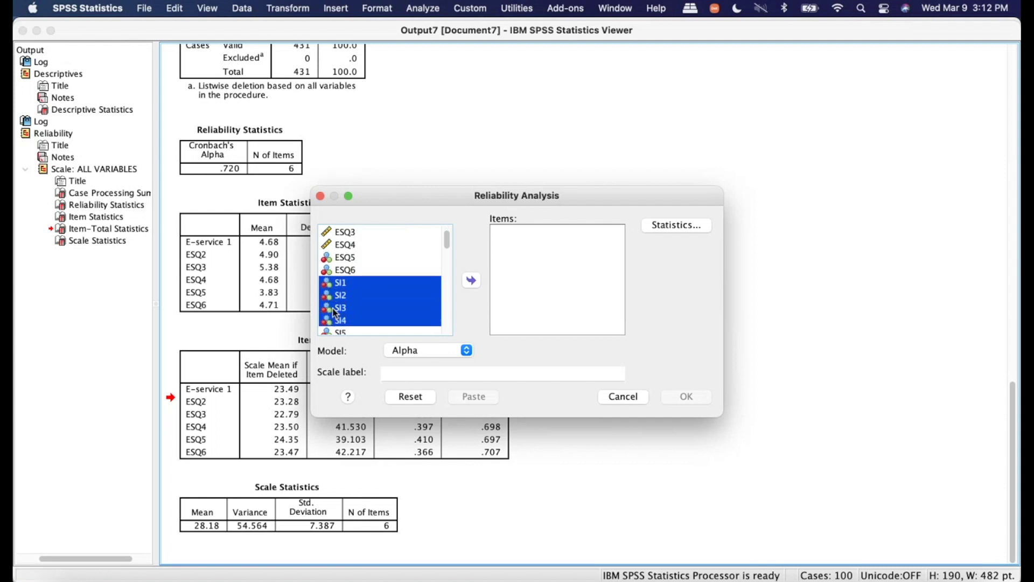
key(shift+Down)
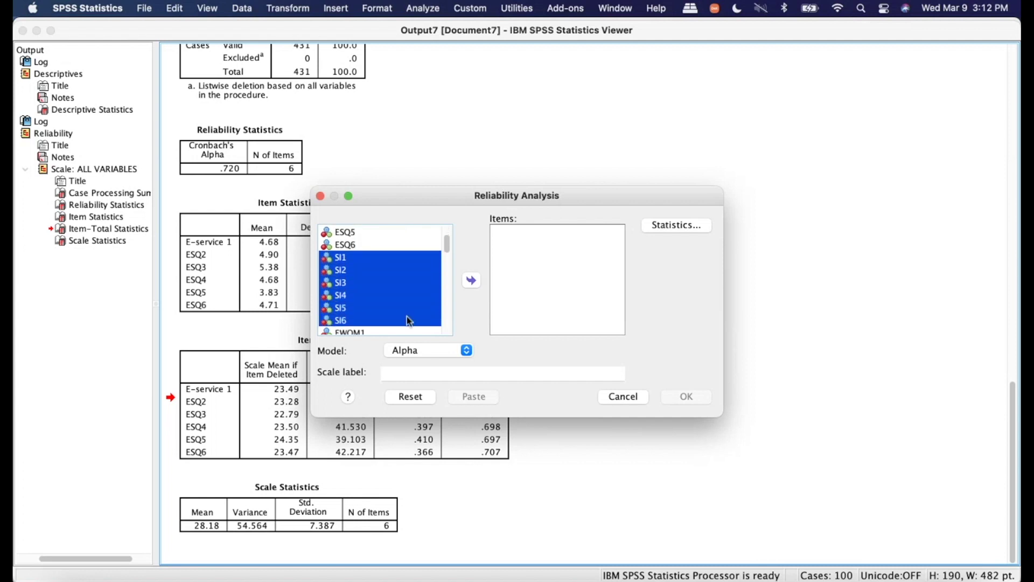
click(471, 280)
click(691, 400)
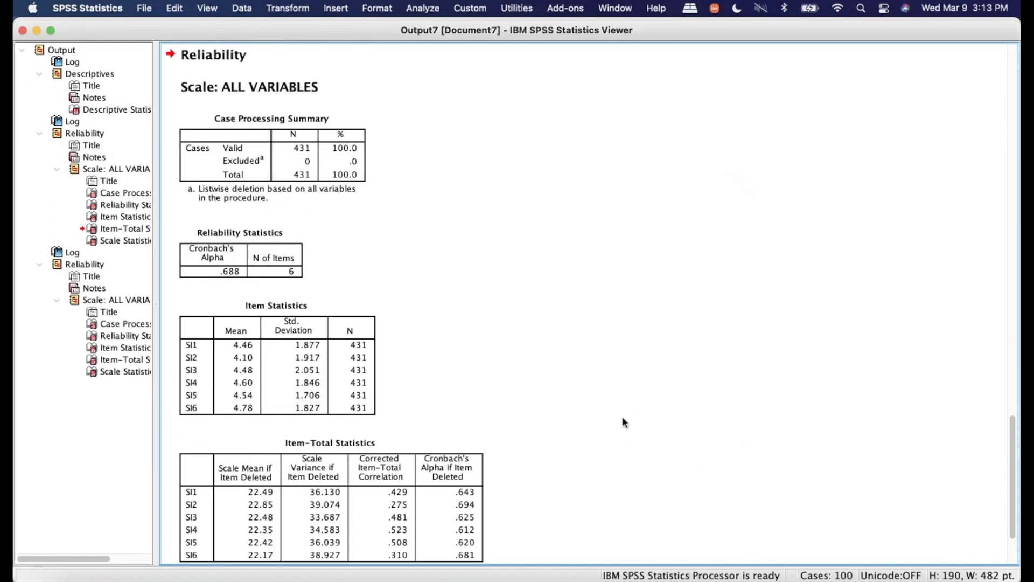
Examine the SI scale's Cronbach's alpha and its item-total statistics for items that lower reliability
scroll(622, 418, down, 4)
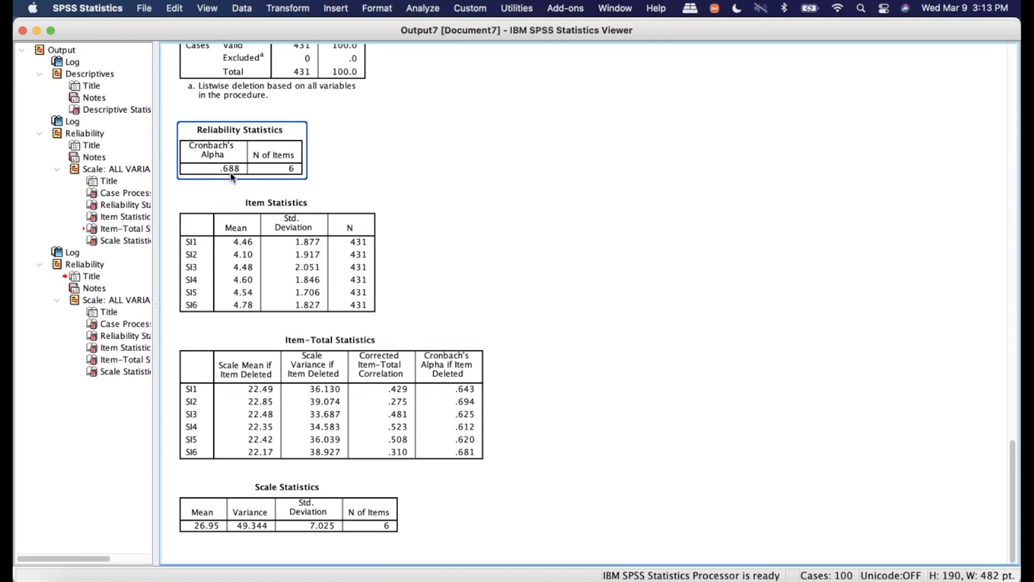
click(370, 356)
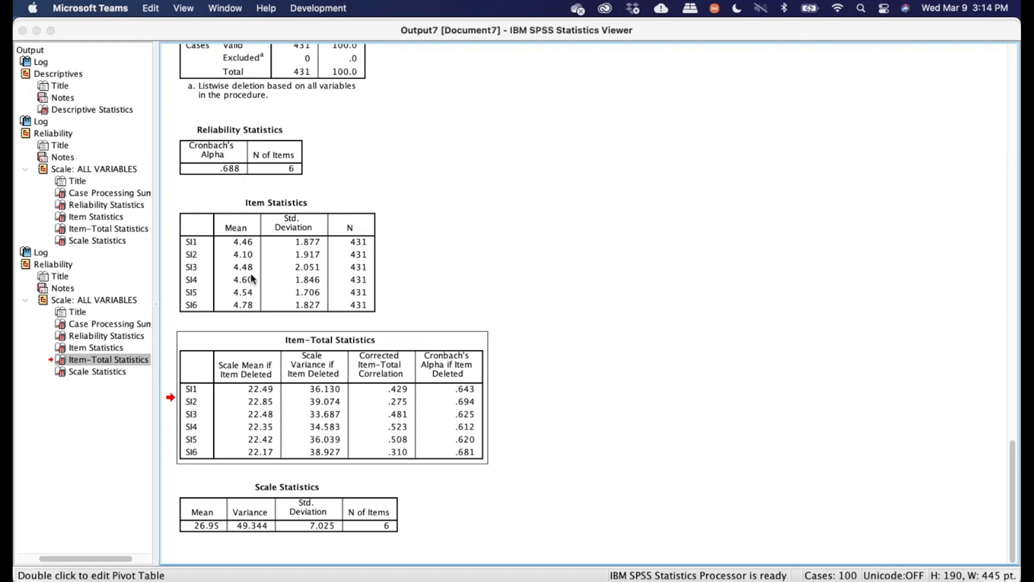
click(328, 410)
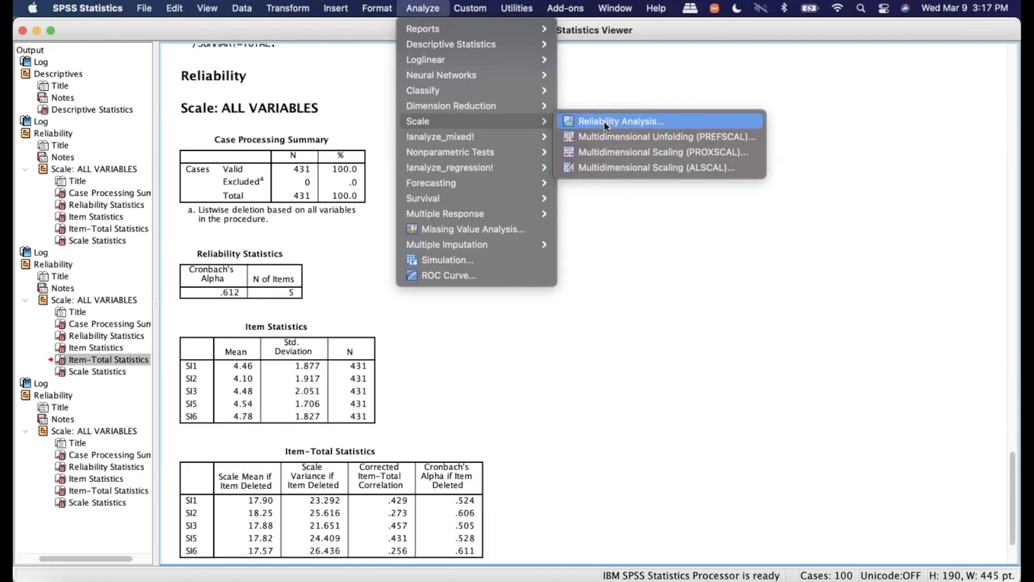
Rerun the Reliability Analysis with SI4 added back to the items and SI2 removed
click(605, 124)
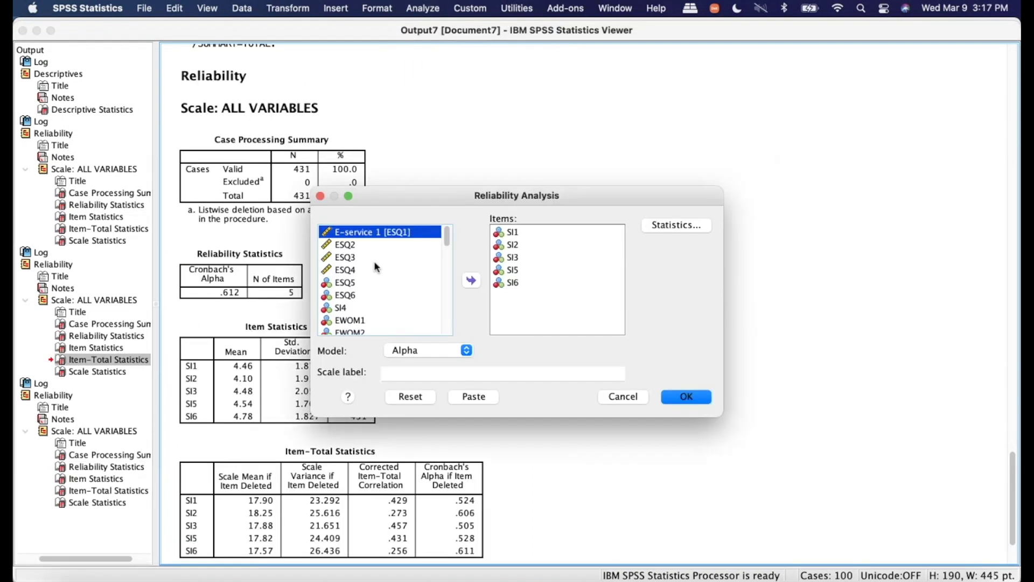
click(343, 307)
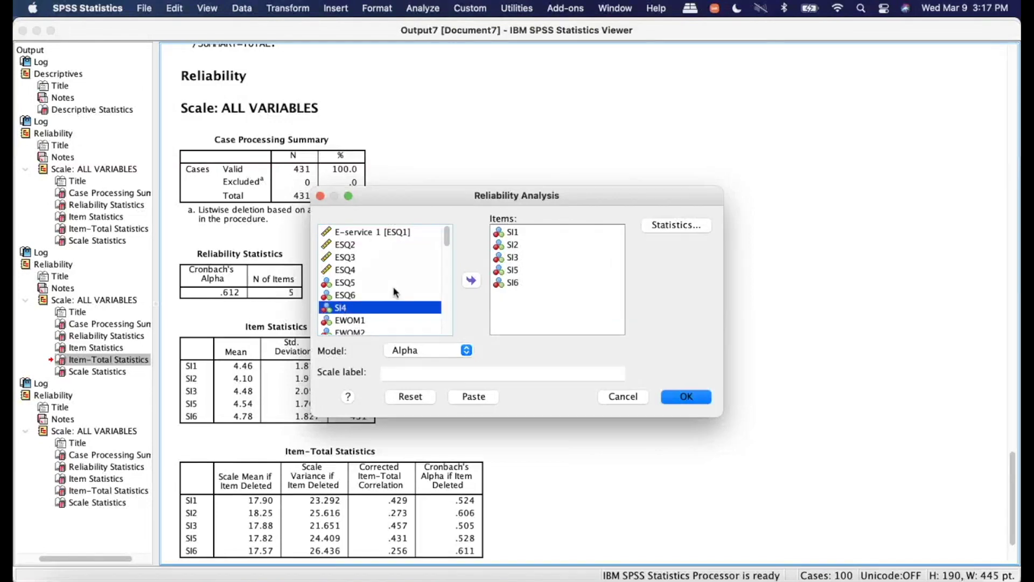
click(472, 280)
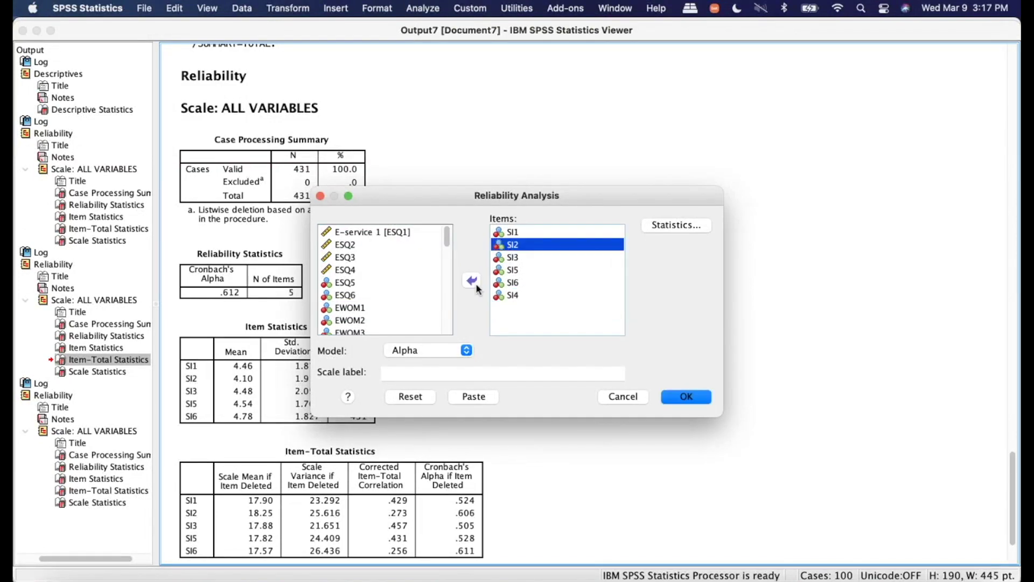
click(473, 280)
click(685, 398)
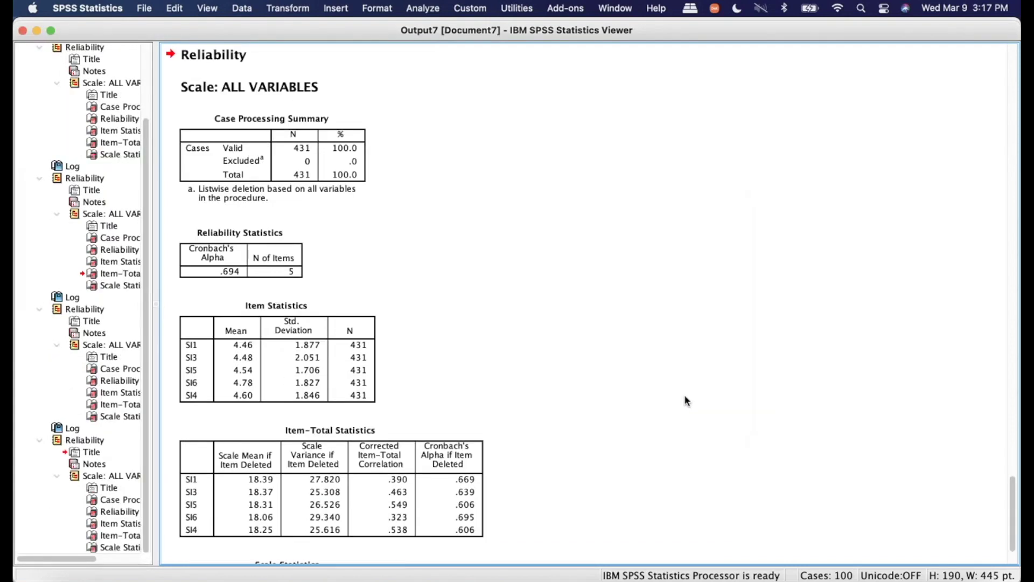
Examine the Cronbach's alpha and item-total statistics of the SI scale without SI2
click(251, 249)
scroll(560, 395, down, 3)
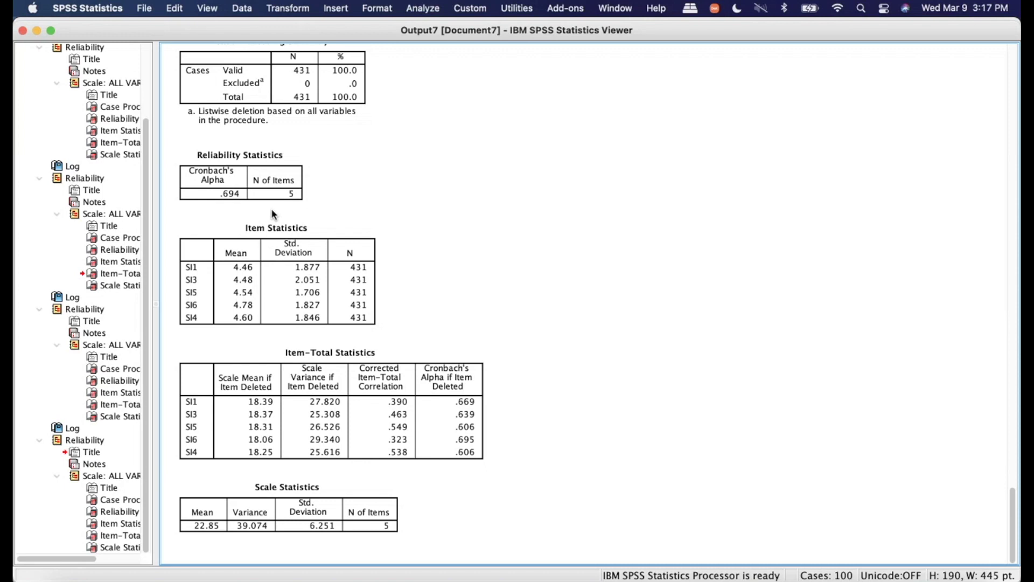
click(807, 403)
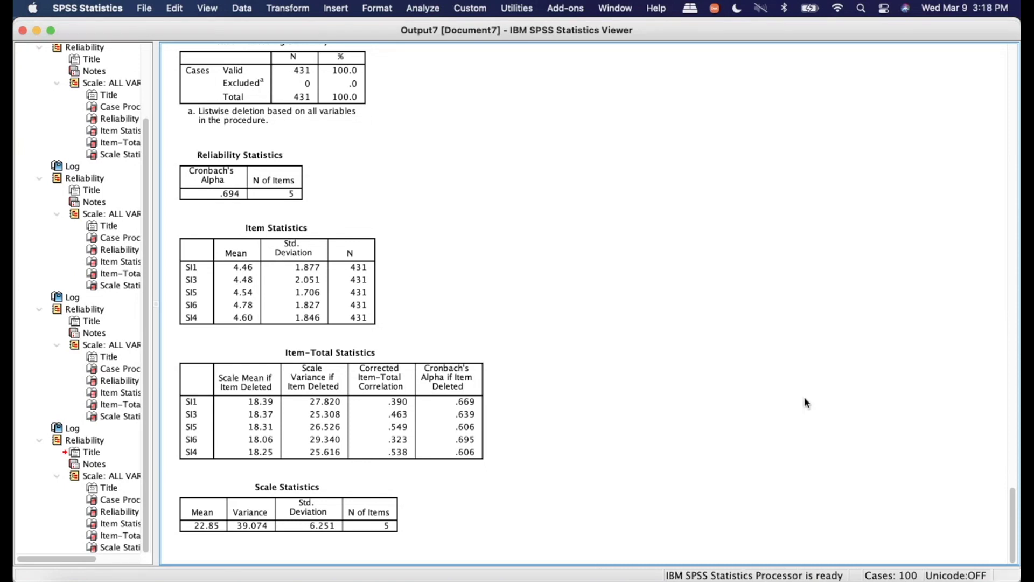